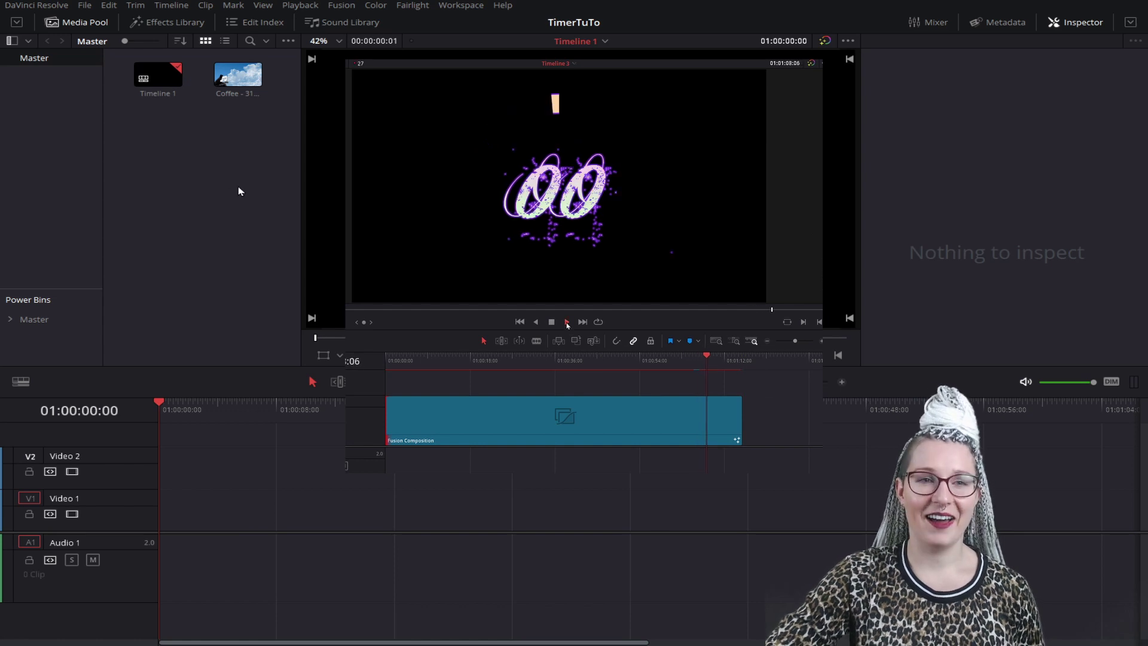
# Step: Place a Fusion Composition clip on Video 1 and change its duration from 5 seconds to 00:01:00:00
pyautogui.click(174, 23)
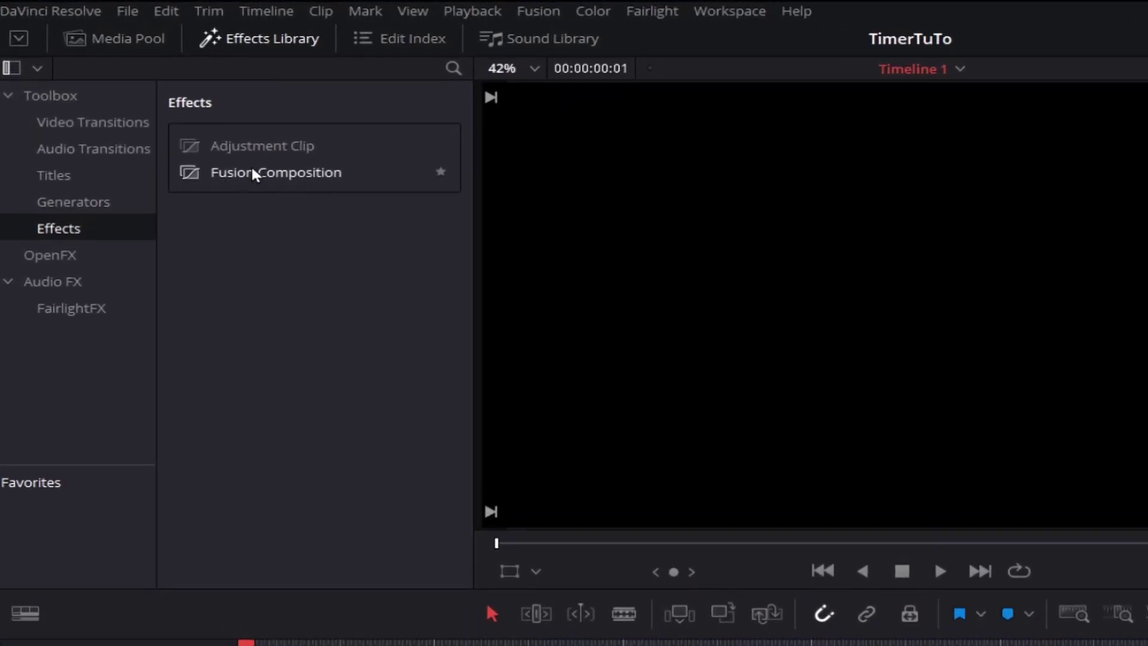
pyautogui.moveTo(253, 173); pyautogui.dragTo(161, 523)
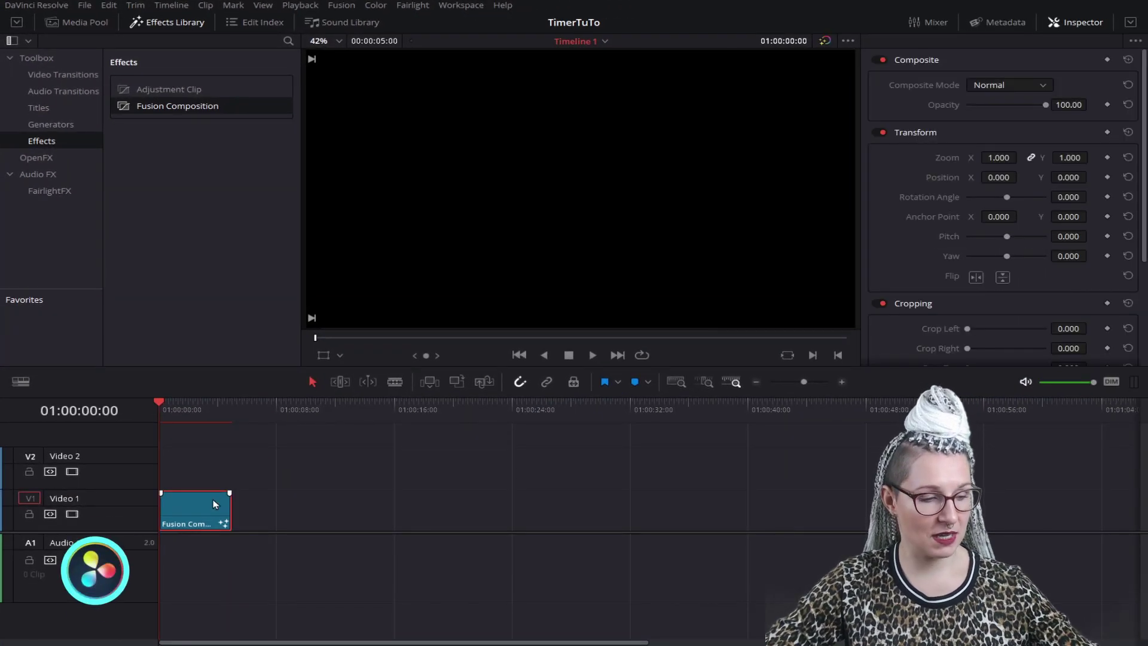
pyautogui.hotkey('ctrl', 'd')
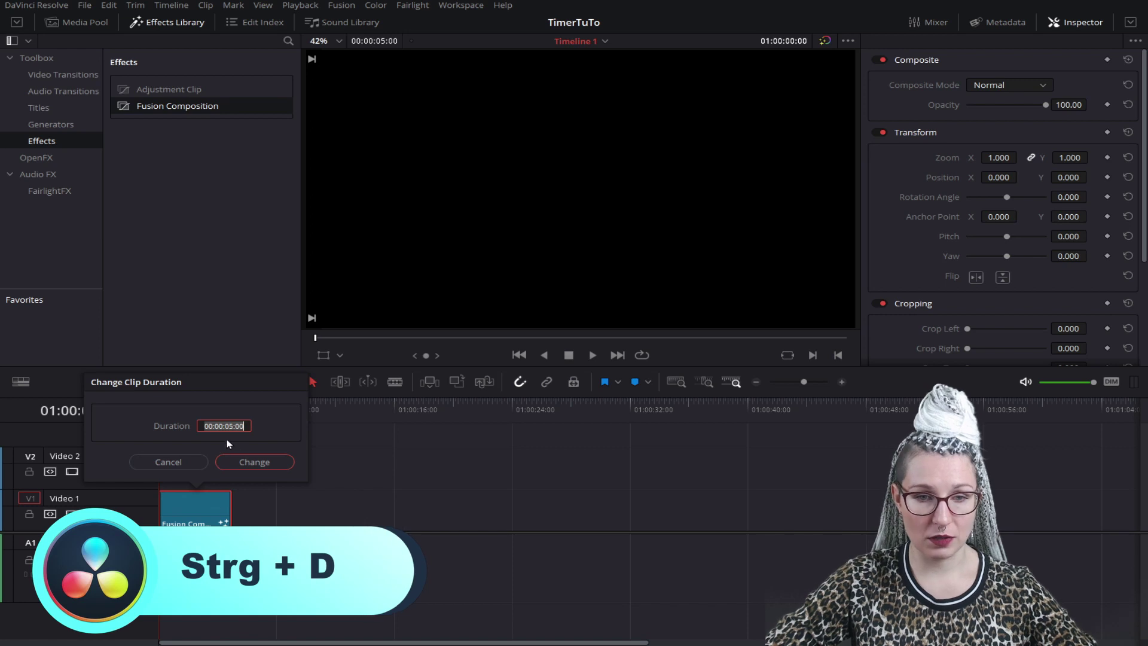
pyautogui.click(229, 428)
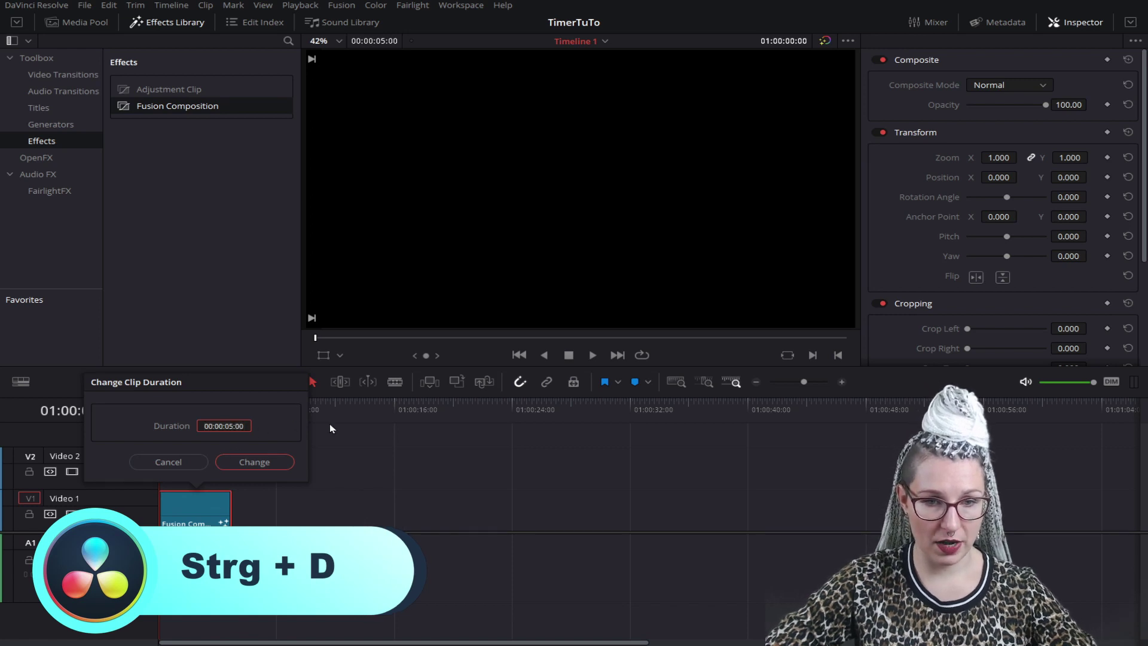
pyautogui.press('BackSpace')
pyautogui.press('BackSpace')
pyautogui.write('6')
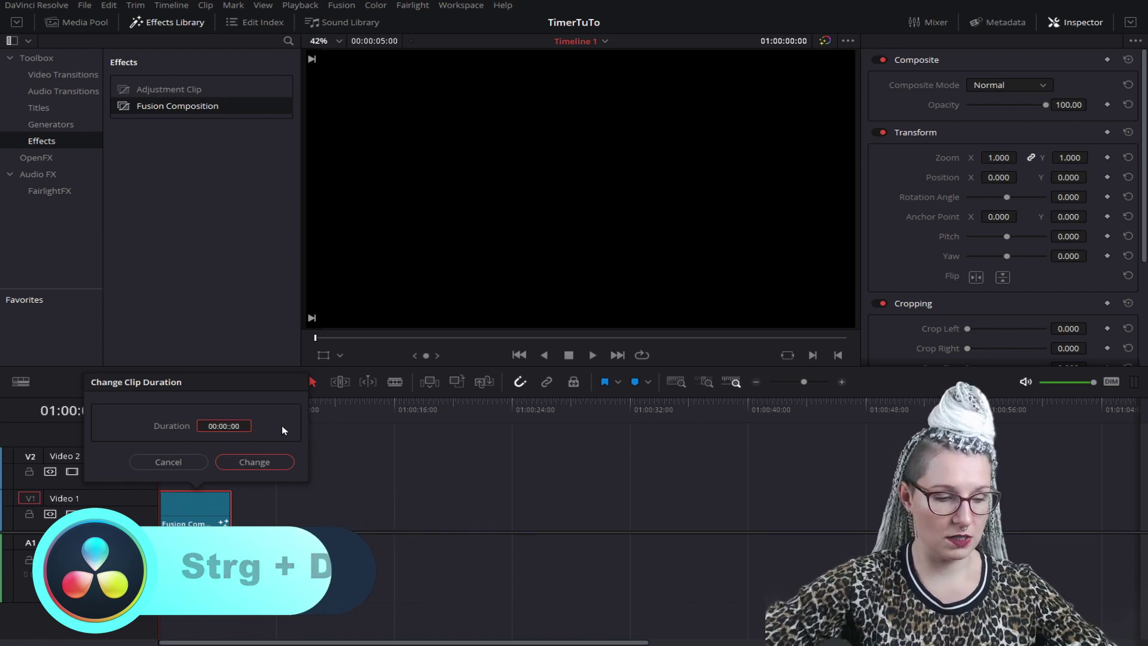
pyautogui.write('0')
pyautogui.press('Return')
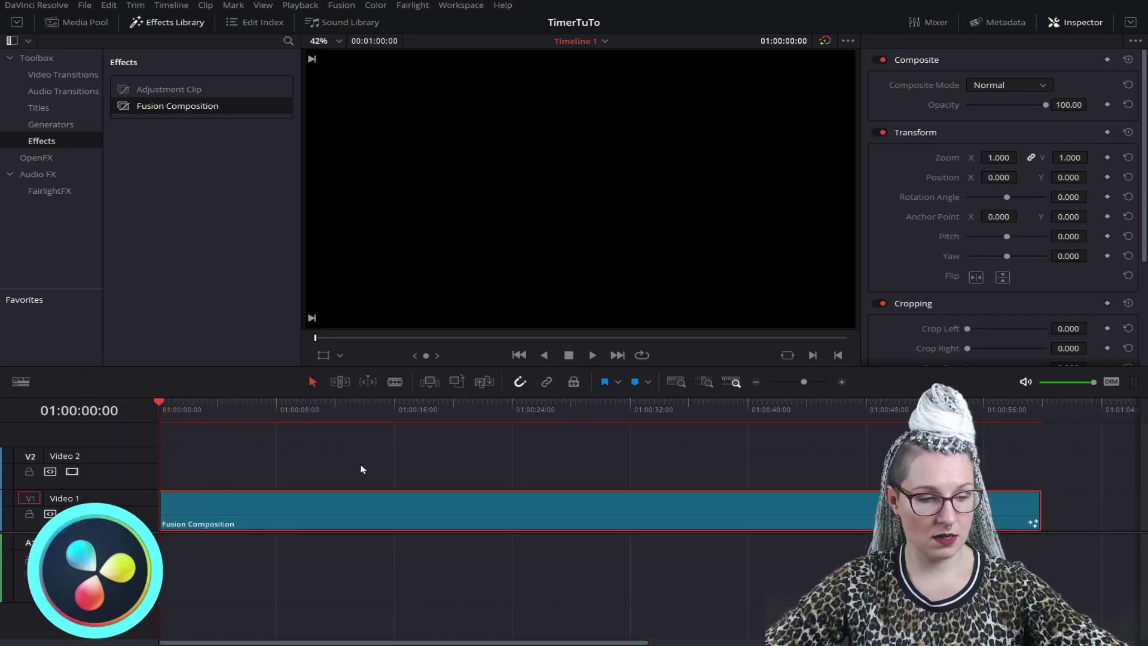
# Step: Open the clip in Fusion, move MediaOut1 aside, and add a Text1 node shown in the viewer
pyautogui.hotkey('shift', '5')
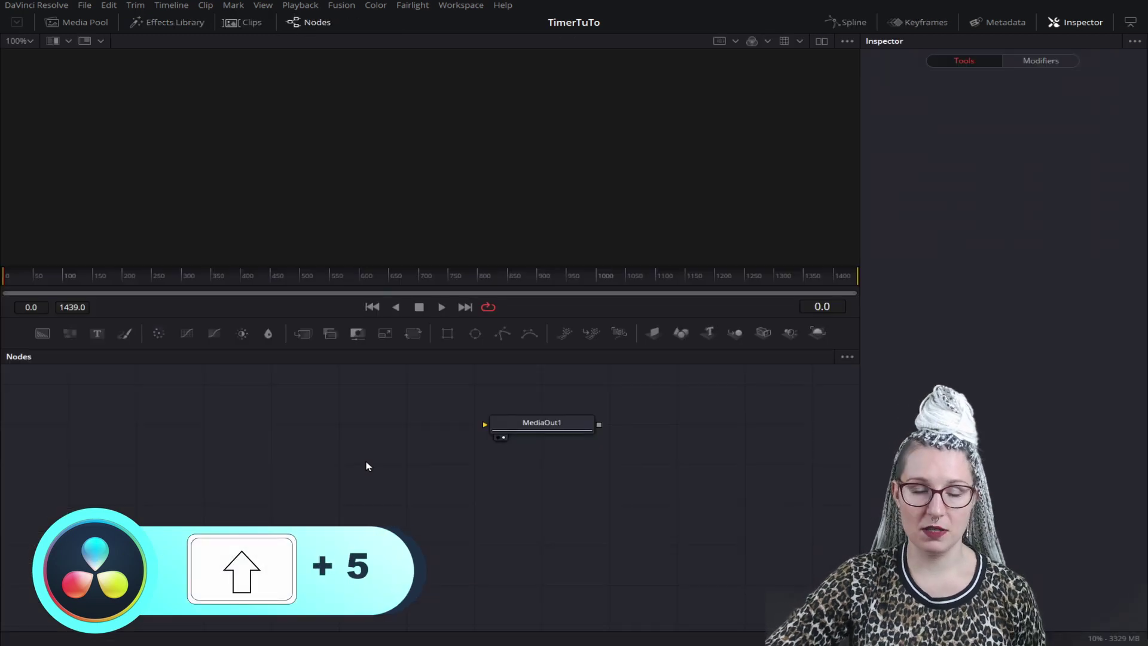
pyautogui.moveTo(548, 421)
pyautogui.mouseDown()
pyautogui.moveTo(817, 502)
pyautogui.moveTo(784, 503)
pyautogui.mouseUp()
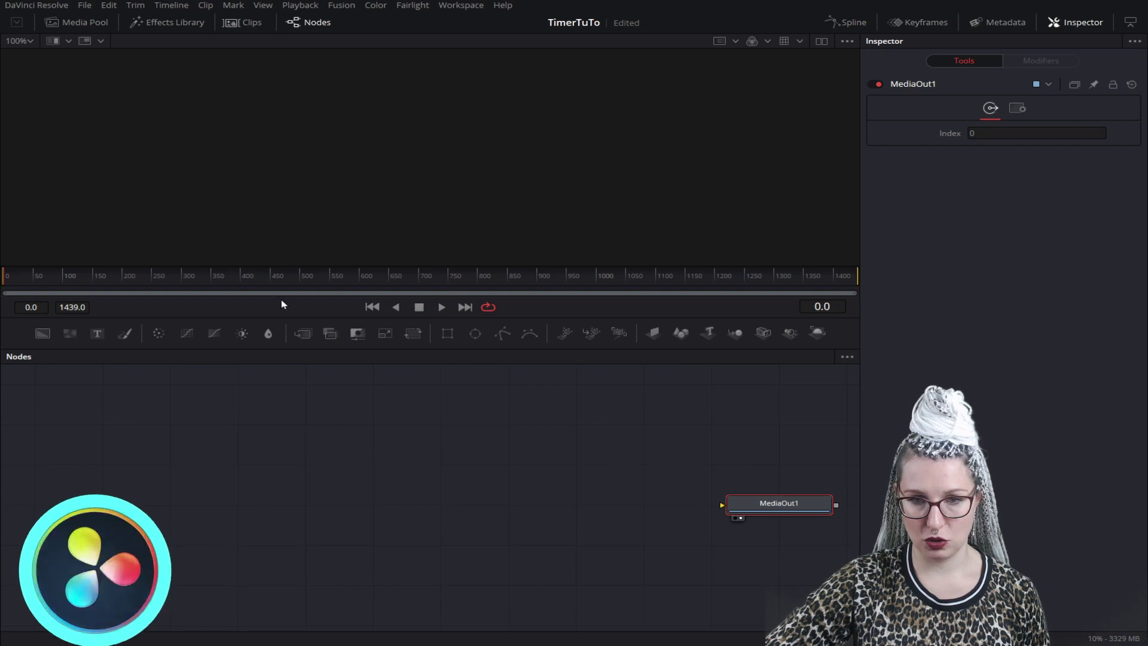
pyautogui.moveTo(95, 339)
pyautogui.mouseDown()
pyautogui.moveTo(443, 426)
pyautogui.moveTo(461, 415)
pyautogui.mouseUp()
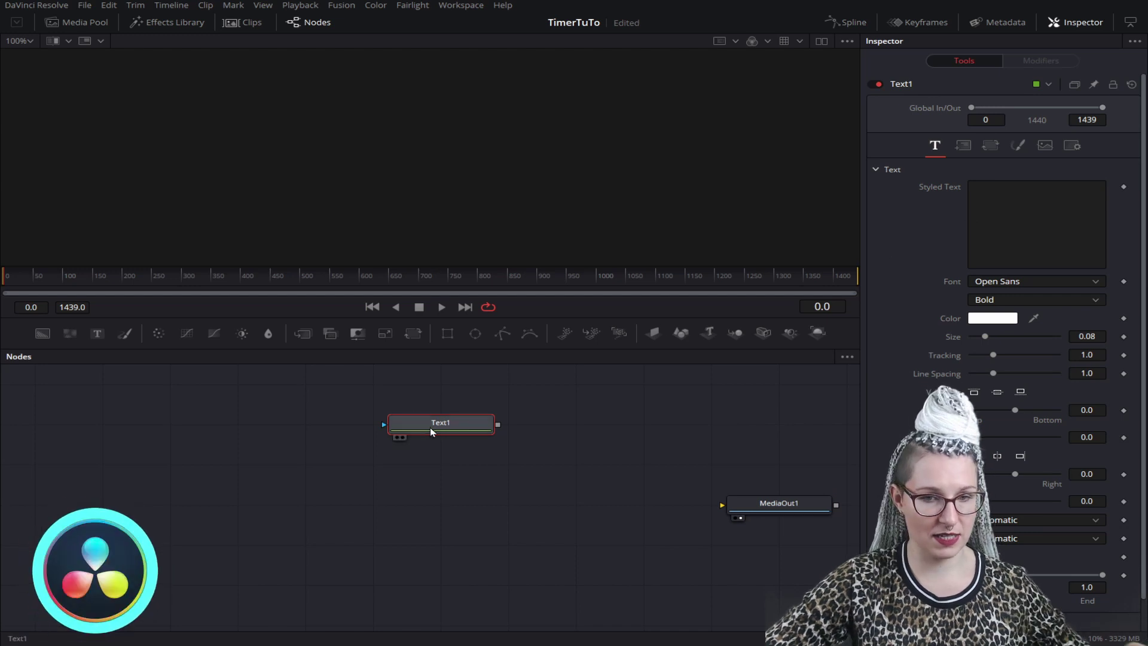
pyautogui.press('1')
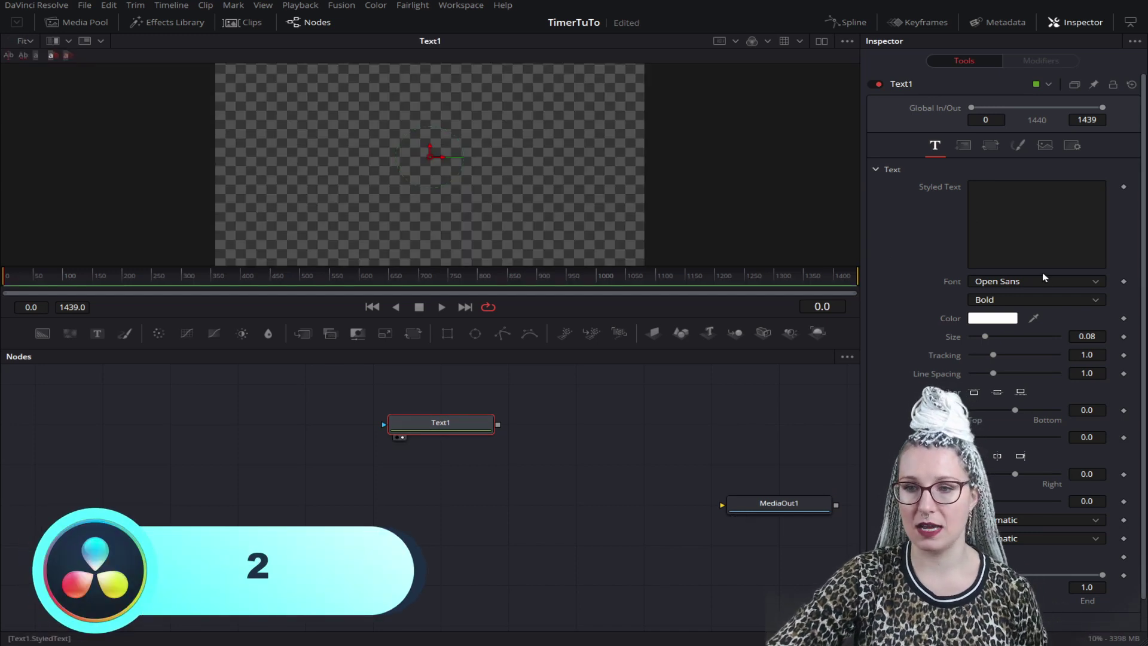
# Step: Set Text1's Styled Text to a TimeCode and turn off its hours and minutes
pyautogui.rightClick(1011, 214)
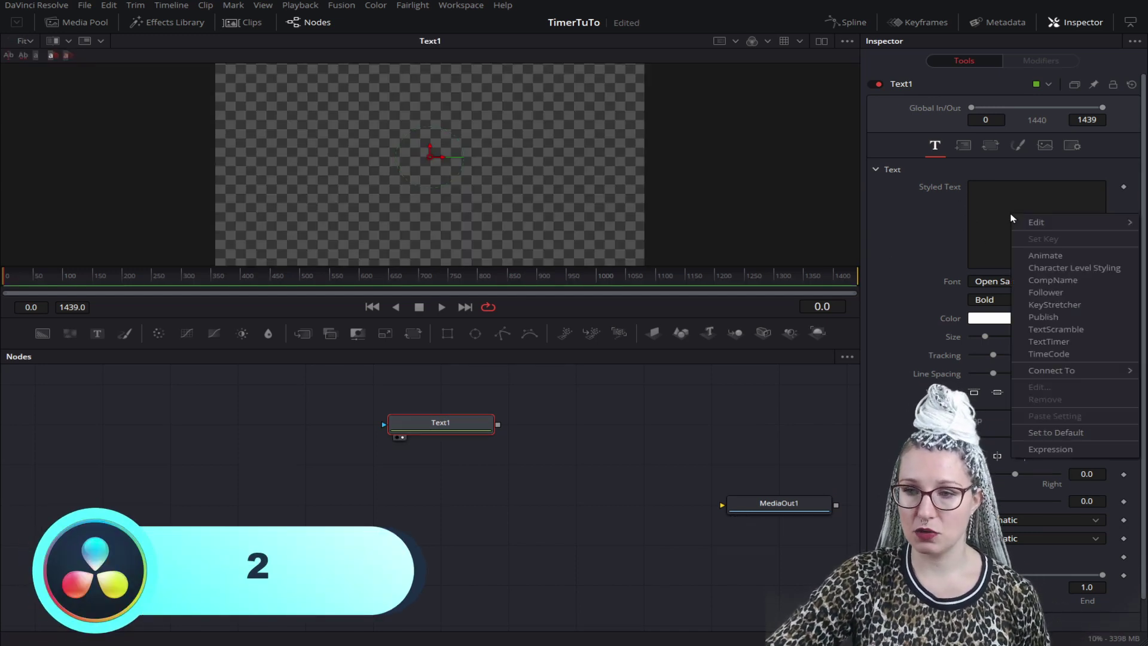
pyautogui.click(1074, 354)
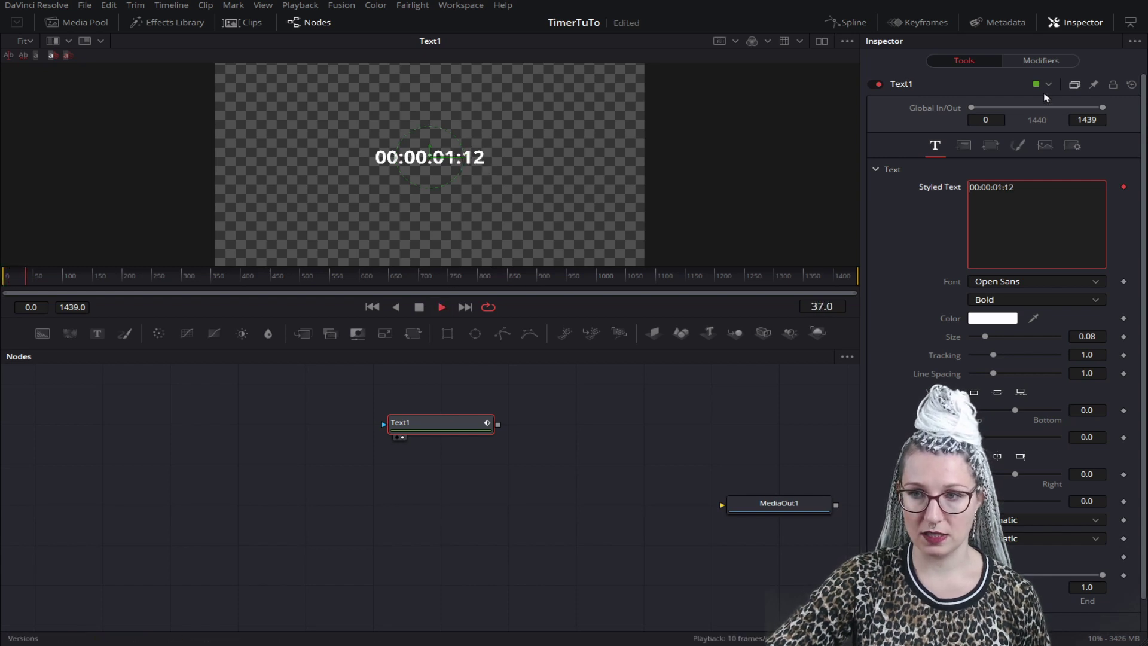
pyautogui.click(1041, 60)
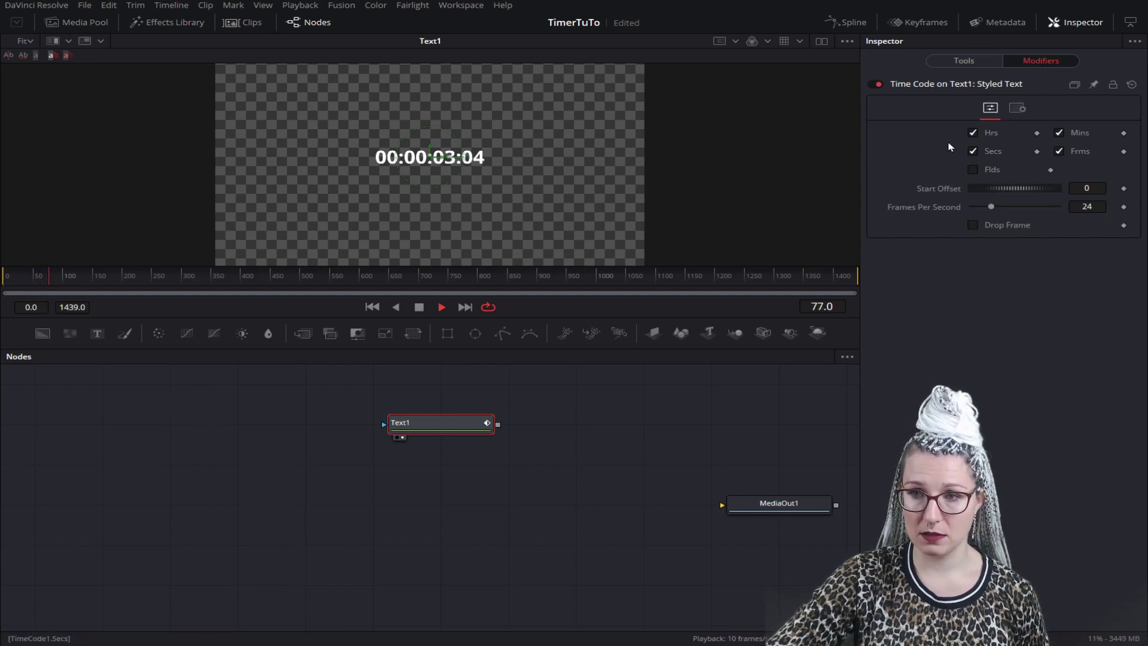
pyautogui.click(973, 133)
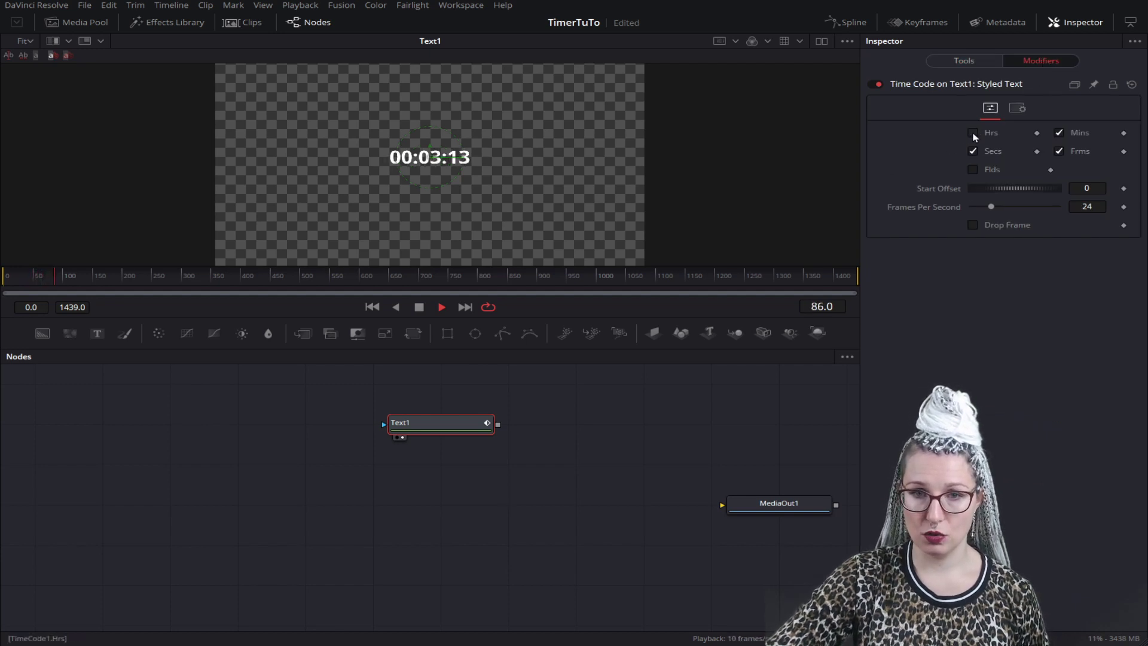
pyautogui.click(1060, 133)
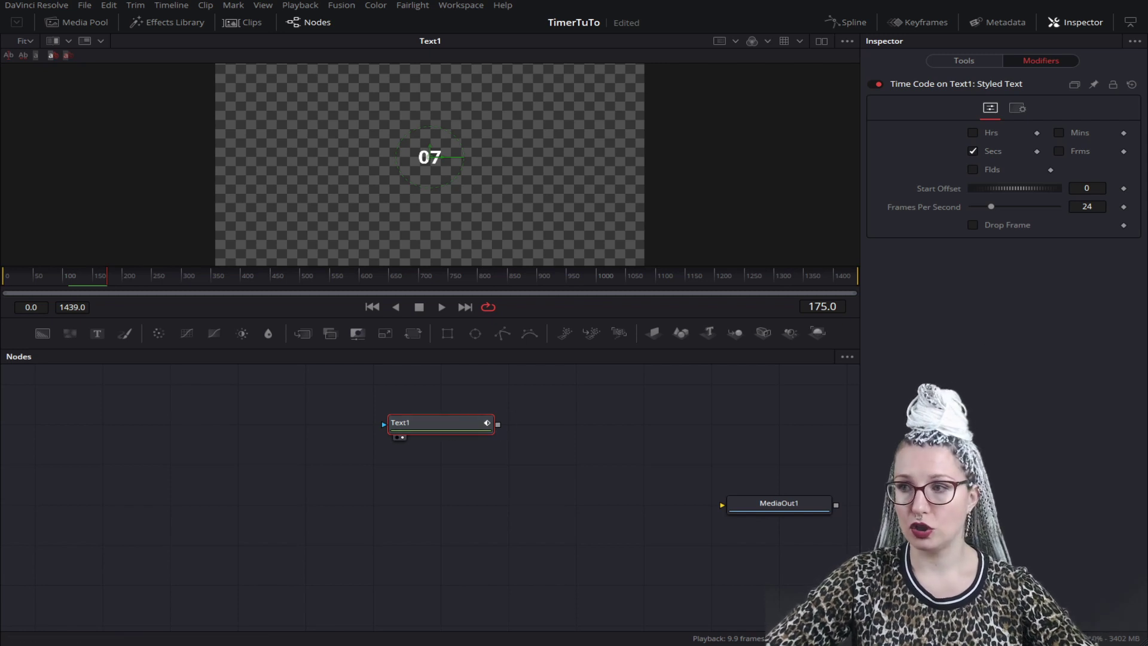
# Step: Add a TimeSpeed1 node after Text1 and connect it into MediaOut1
pyautogui.hotkey('shift', 'space')
pyautogui.write('t')
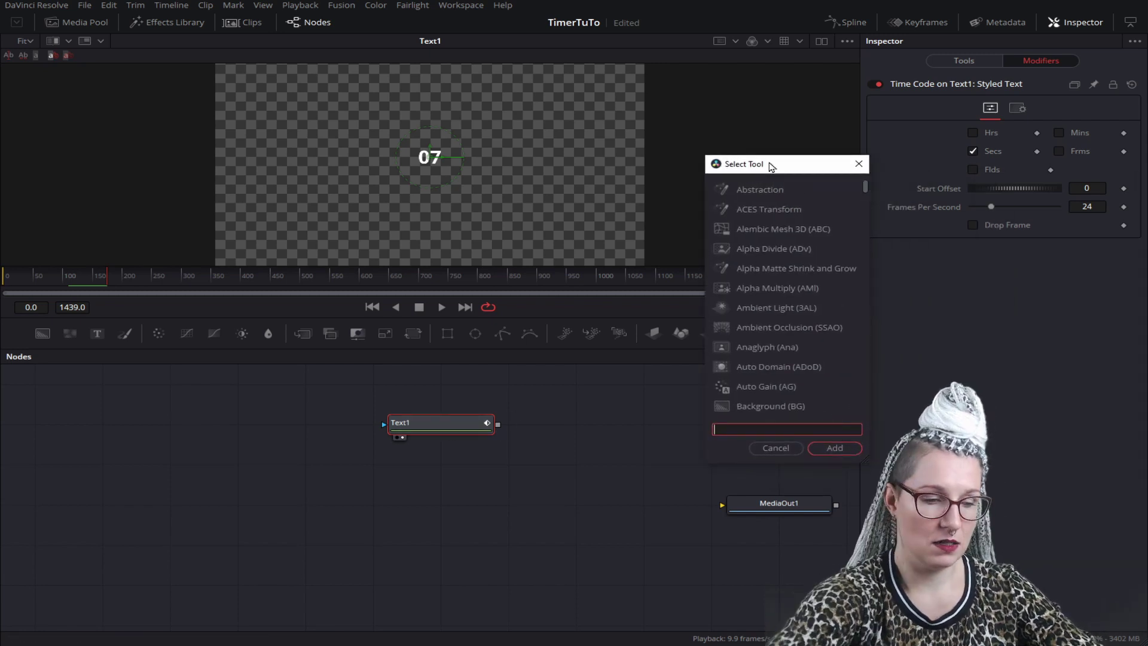
pyautogui.write('im')
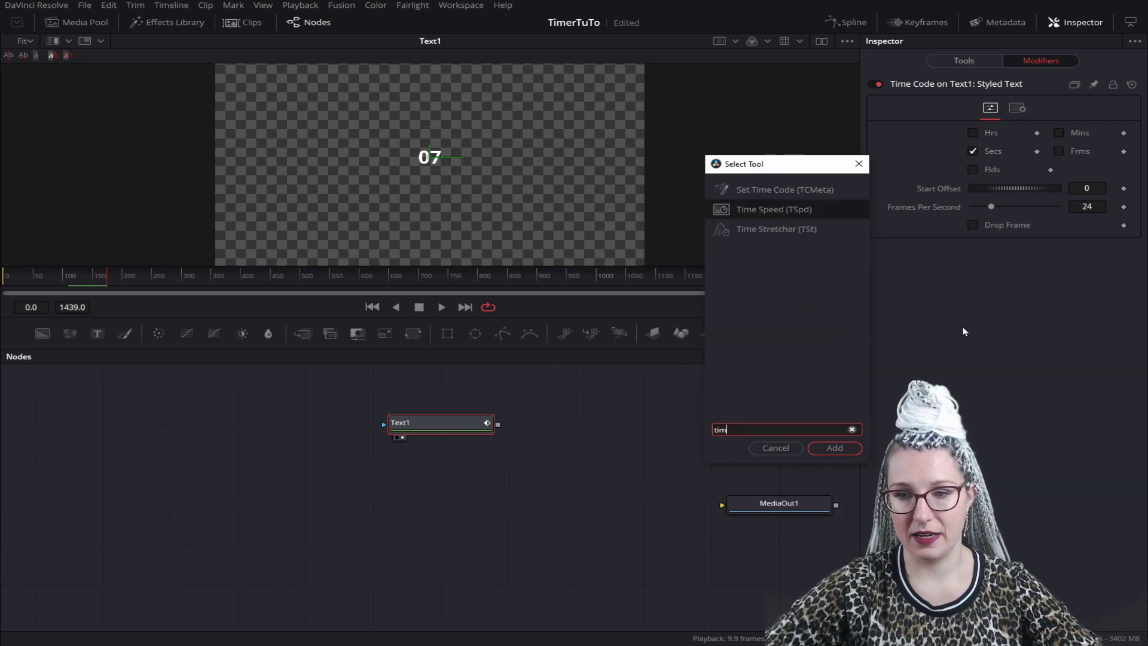
pyautogui.click(835, 449)
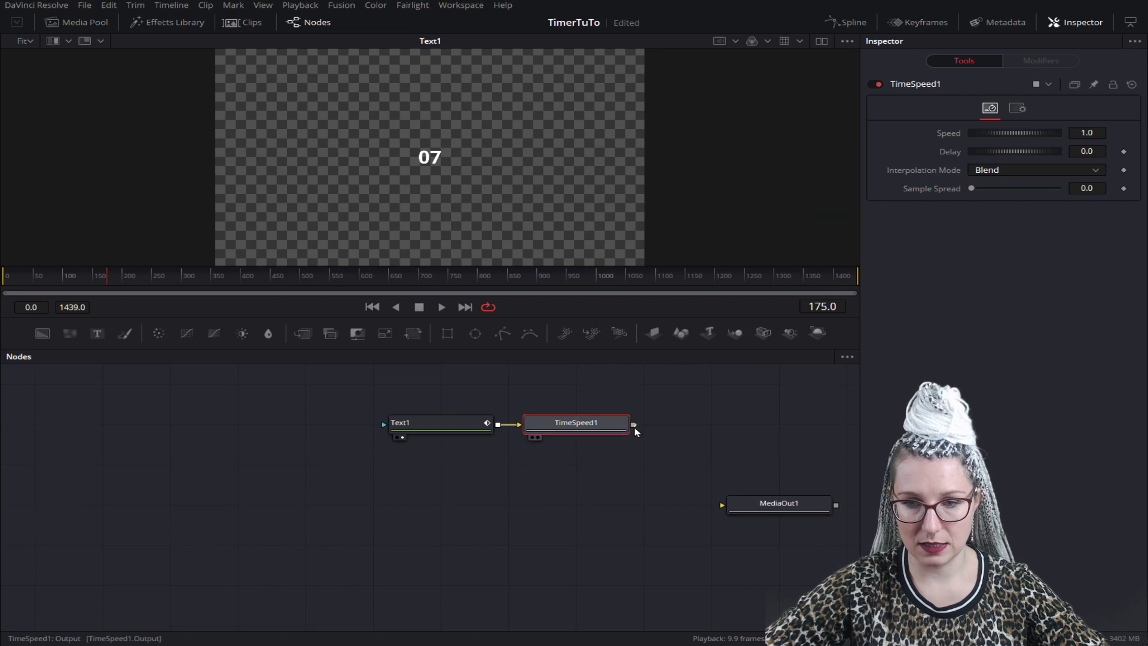
pyautogui.moveTo(633, 424); pyautogui.dragTo(778, 506)
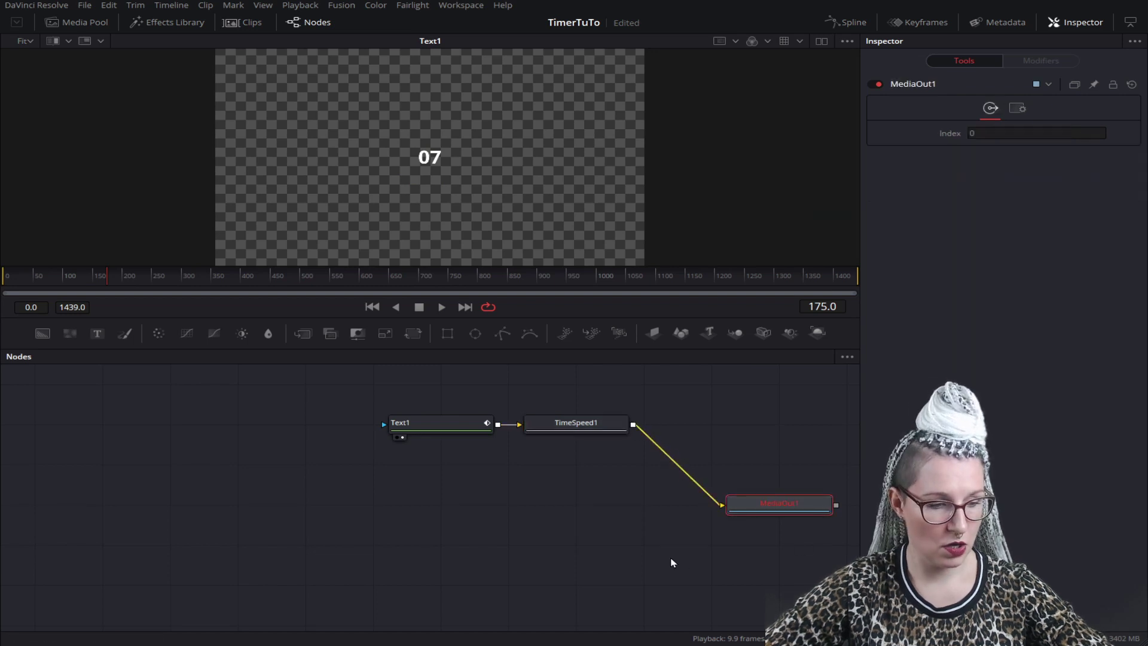
pyautogui.moveTo(526, 427); pyautogui.dragTo(630, 501)
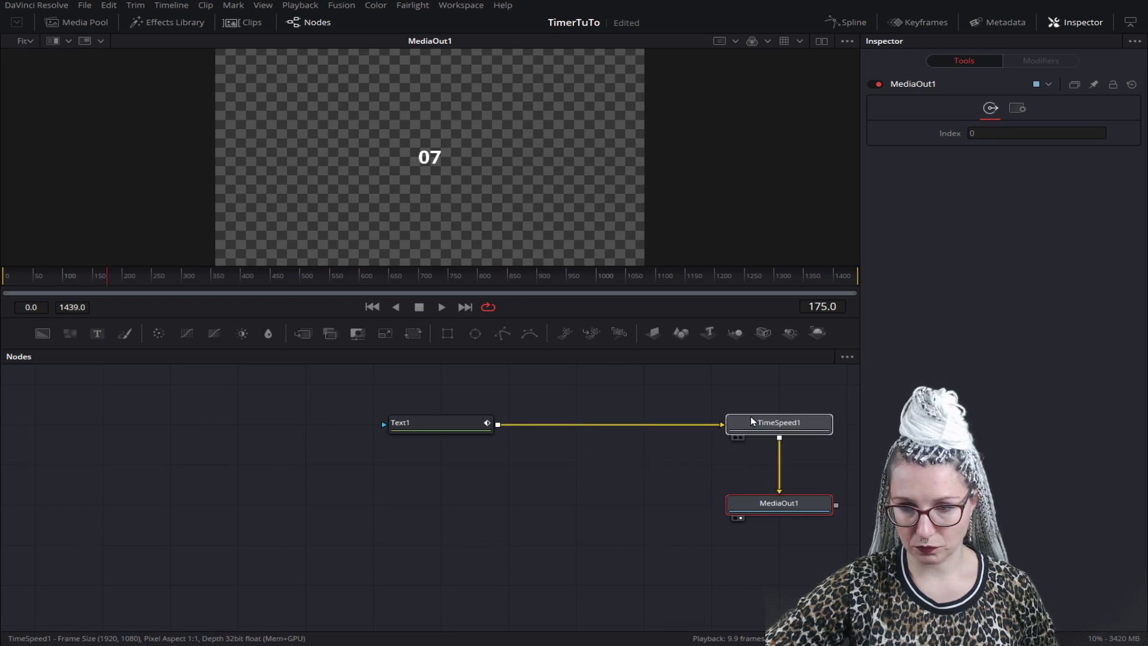
# Step: Set TimeSpeed1's Speed to -1 so the seconds count down, then stop playback
pyautogui.click(626, 507)
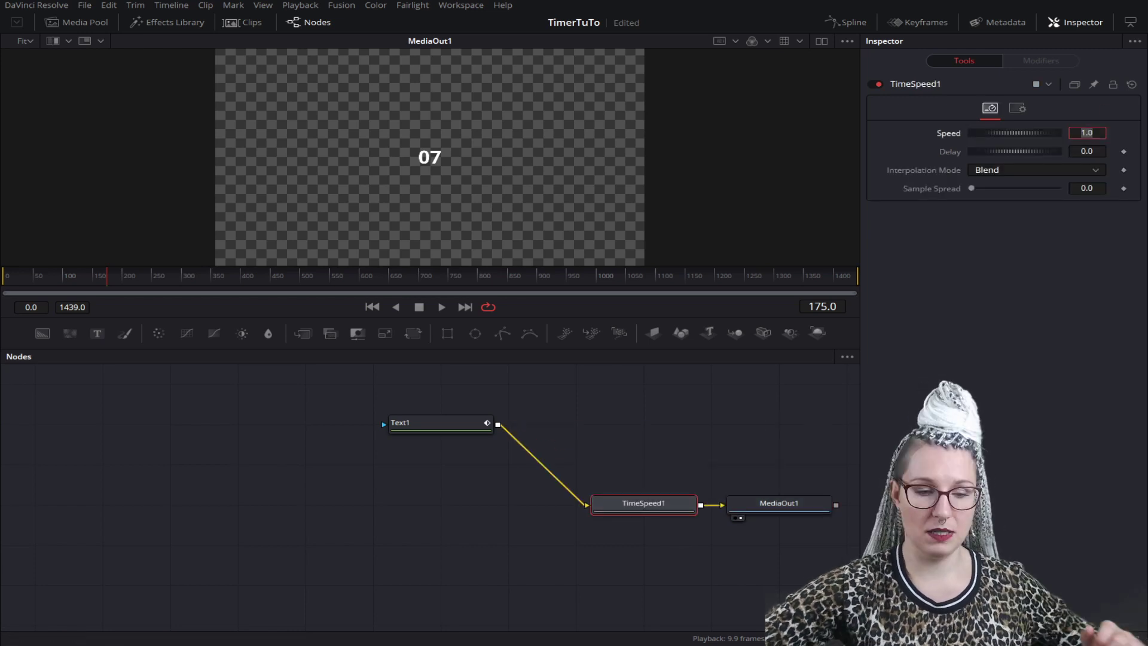
pyautogui.write('-1')
pyautogui.press('Tab')
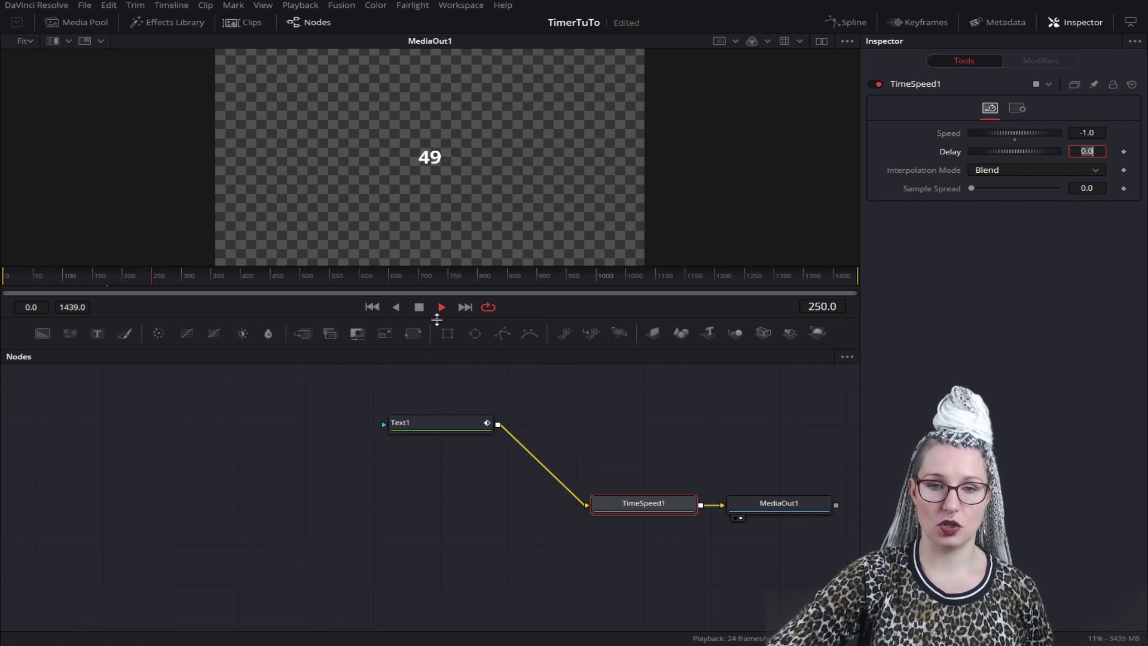
pyautogui.click(420, 306)
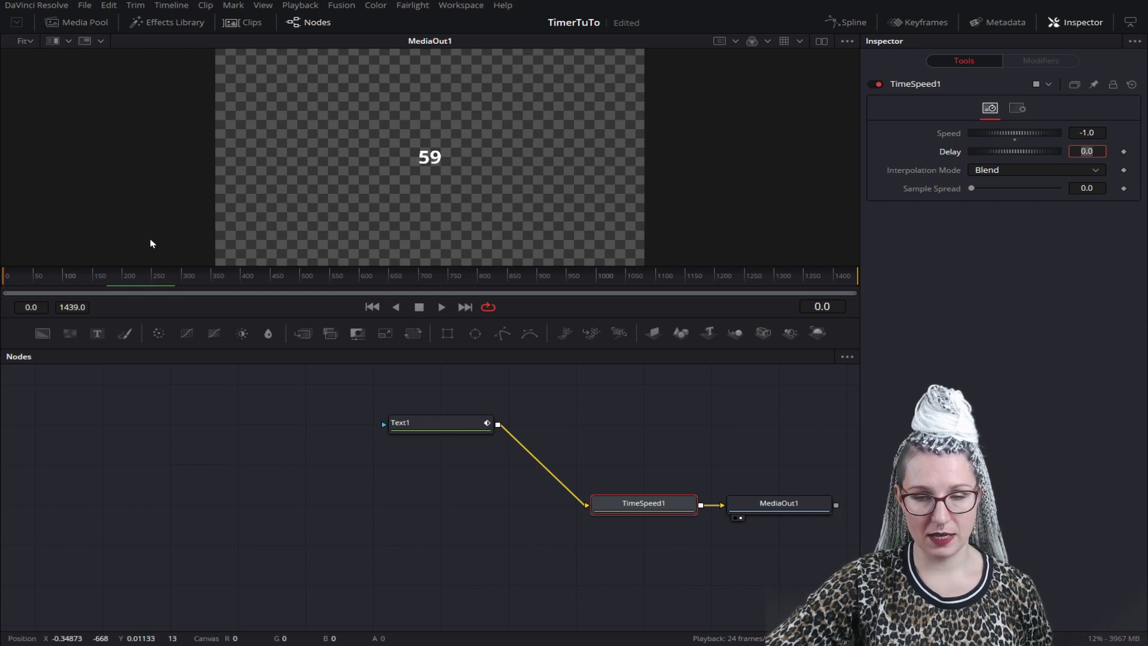
# Step: Set Text1's Time Code Start Offset to 1 and move the Text1 node up and right
pyautogui.click(446, 427)
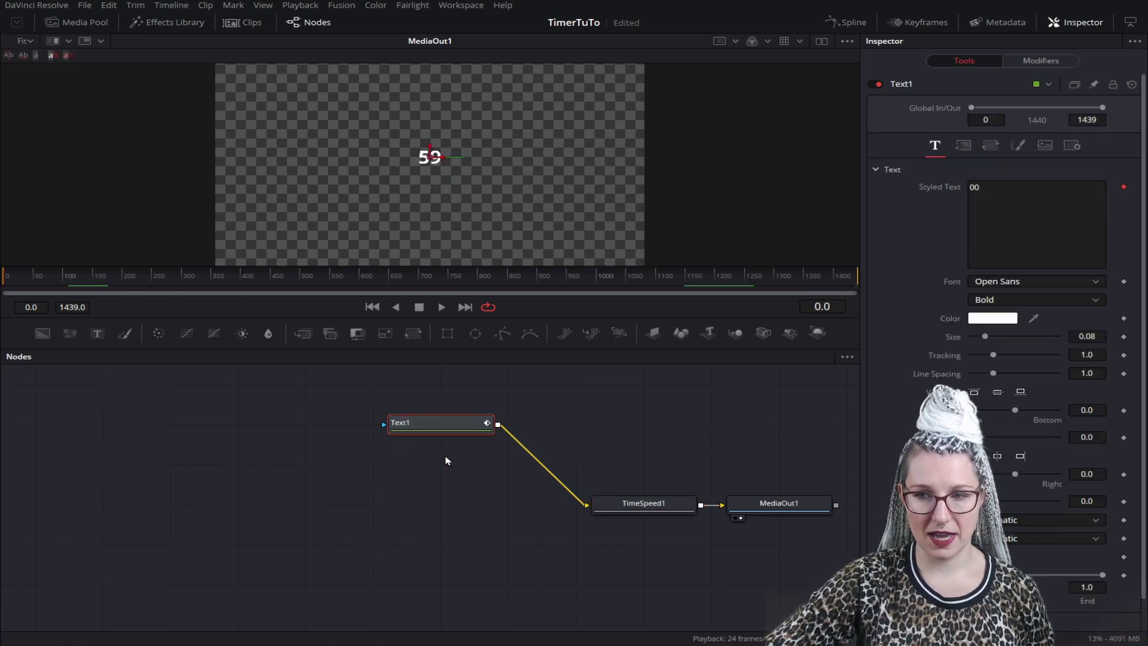
pyautogui.click(1040, 60)
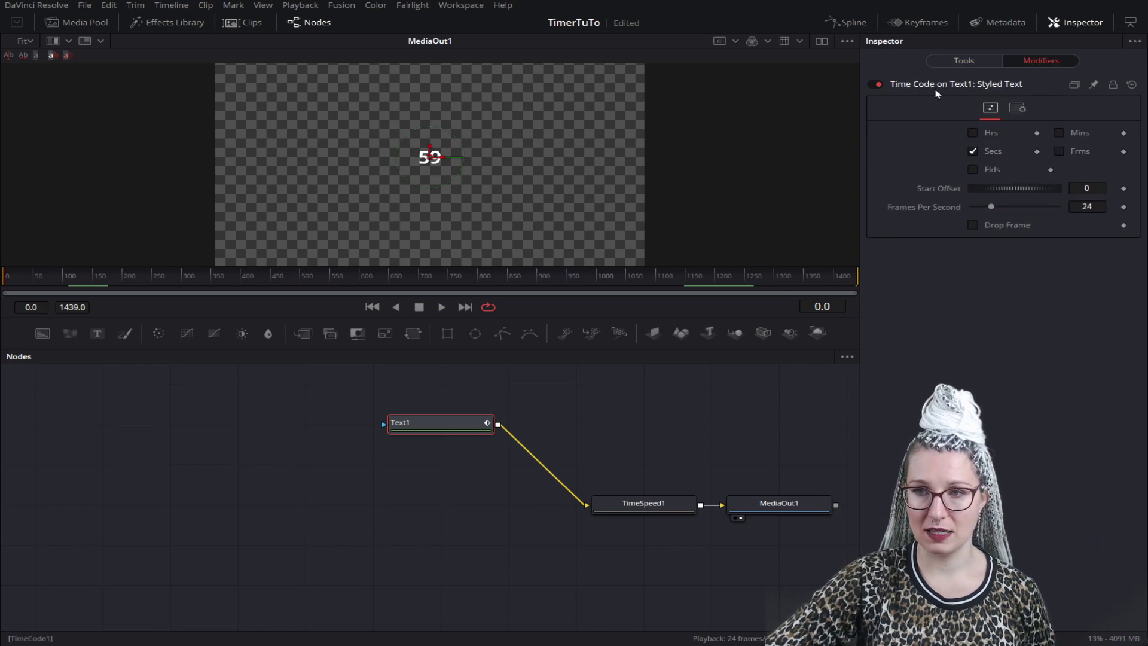
pyautogui.write('1')
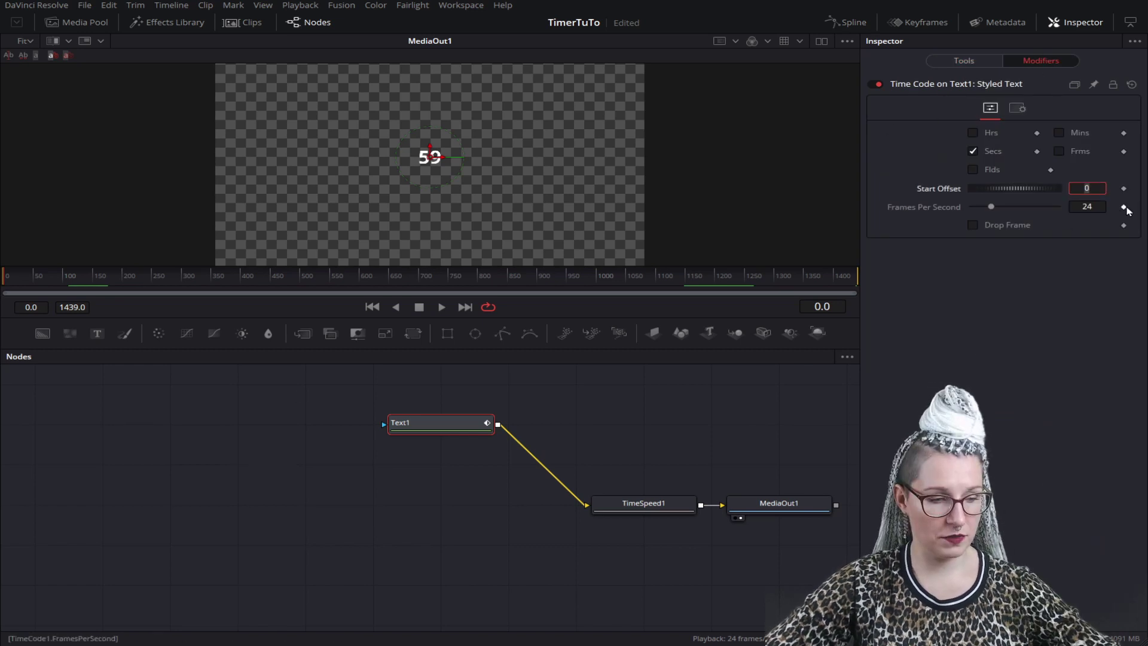
pyautogui.press('Tab')
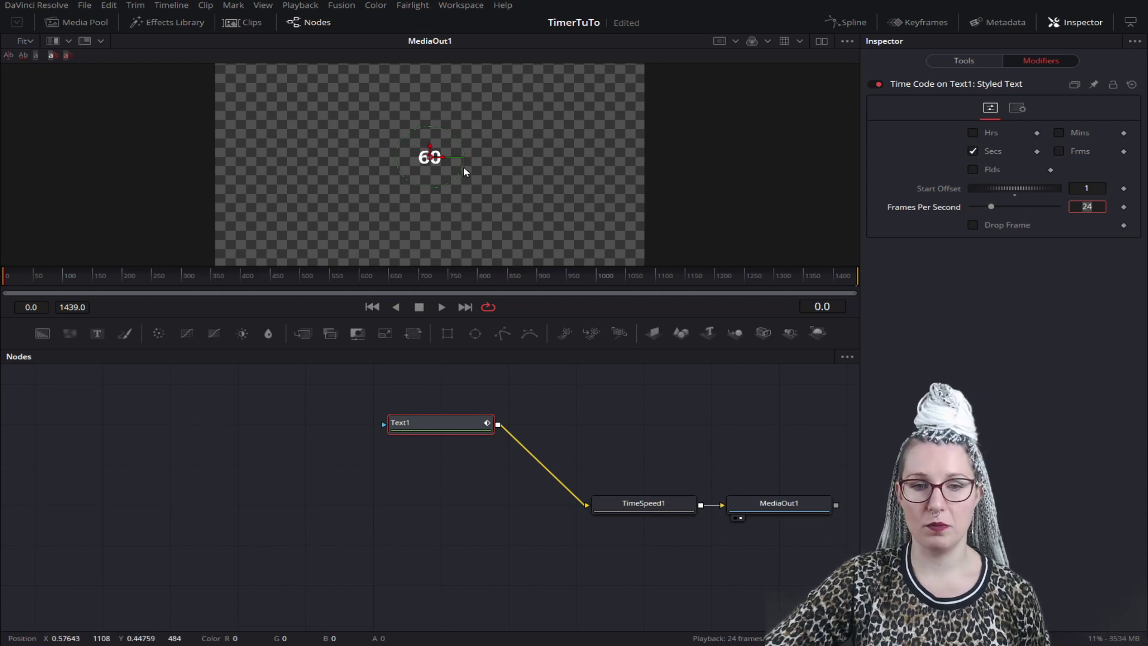
pyautogui.moveTo(455, 423); pyautogui.dragTo(522, 384)
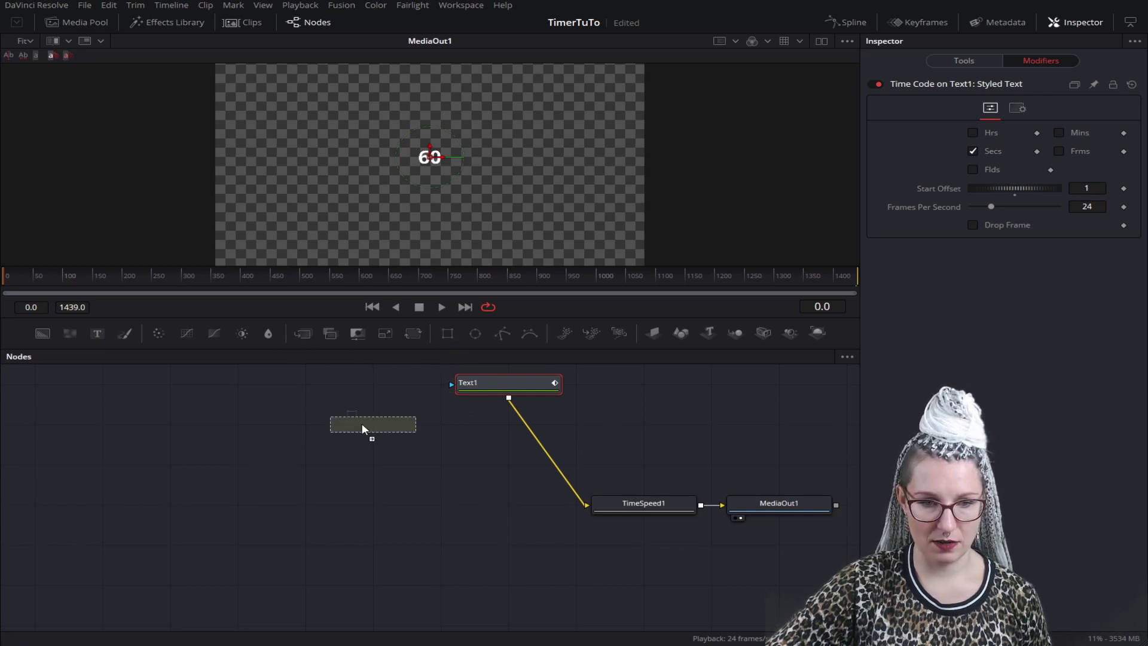
# Step: Add a Rectangle1 node at the graph's left feeding a new Background1 node
pyautogui.moveTo(86, 500); pyautogui.dragTo(61, 507)
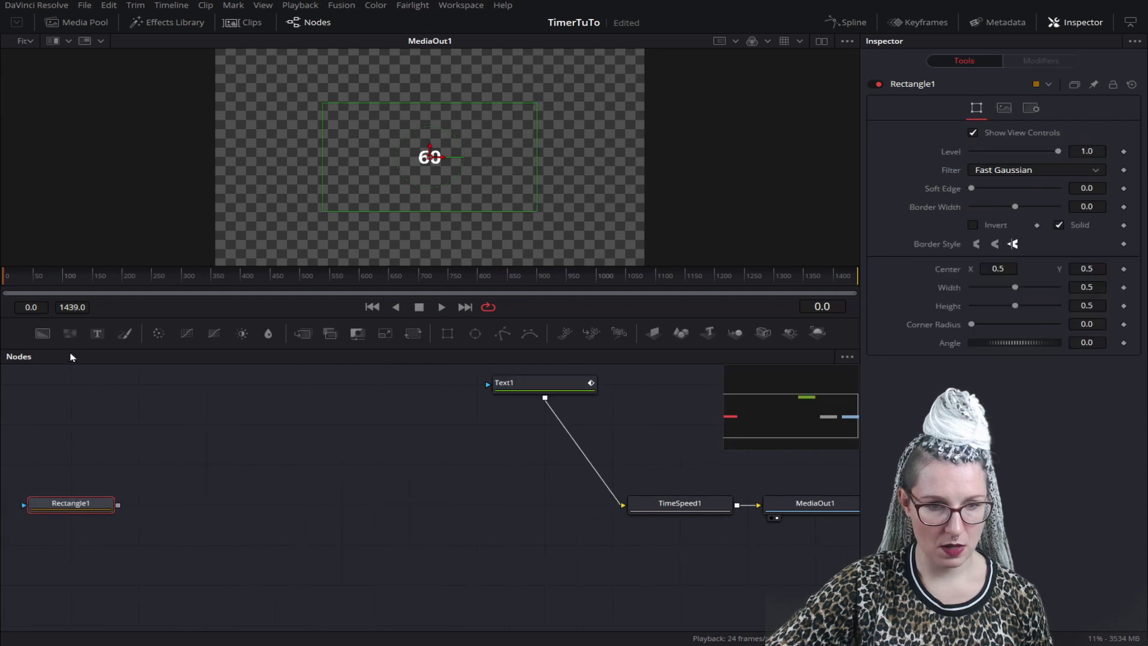
pyautogui.moveTo(41, 333); pyautogui.dragTo(202, 510)
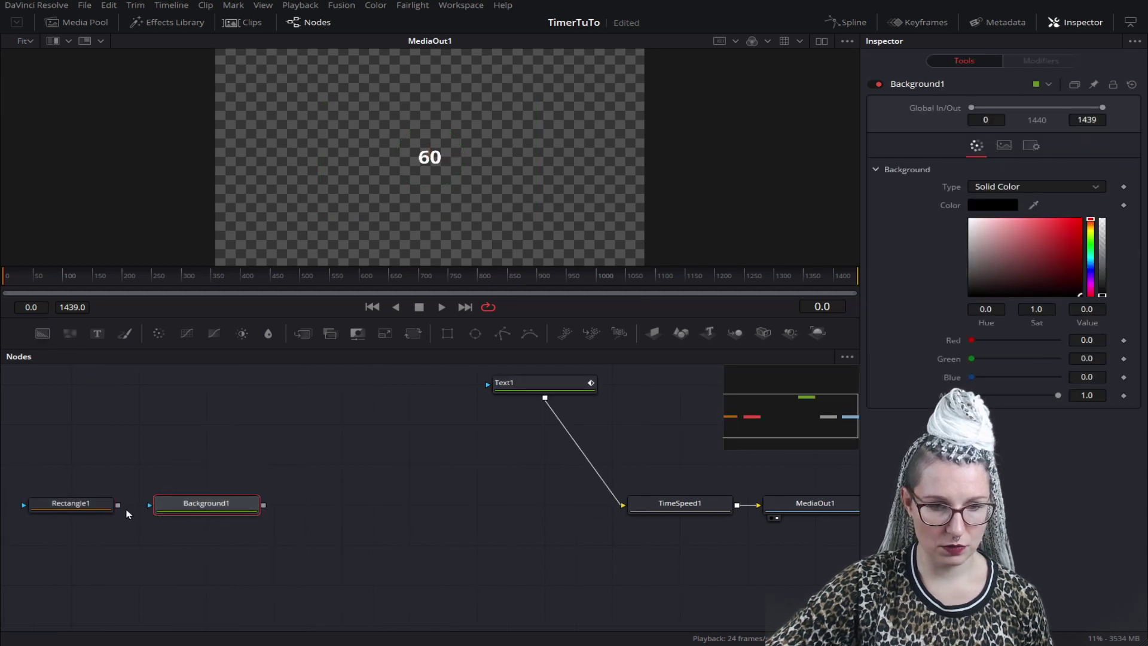
pyautogui.moveTo(118, 506); pyautogui.dragTo(157, 514)
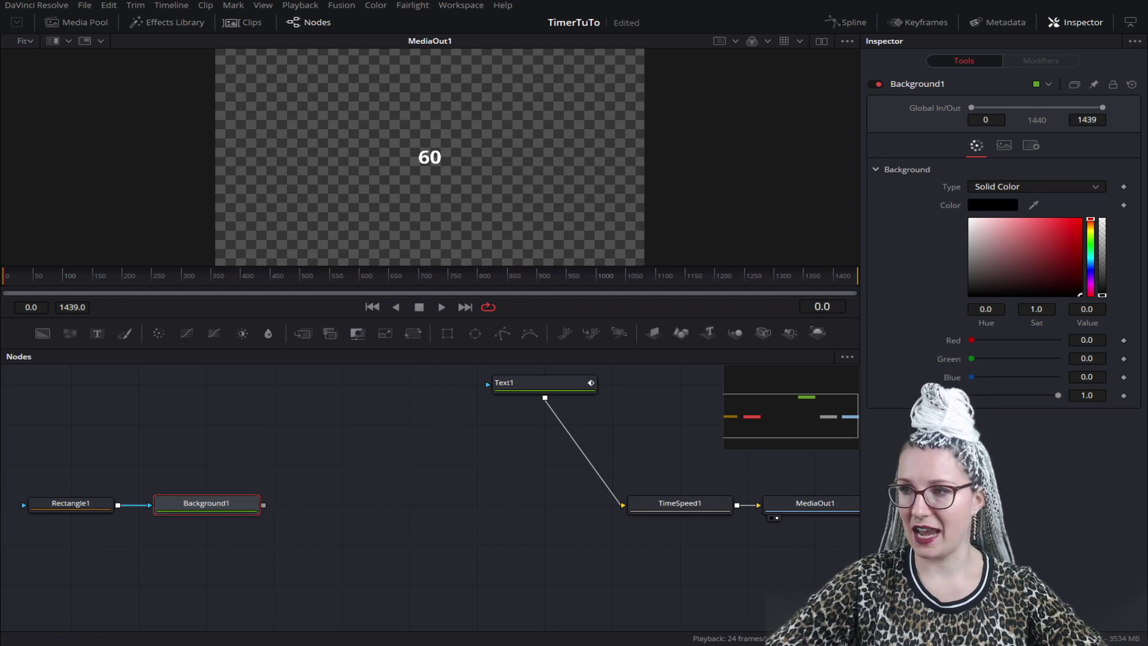
# Step: Chain CoordinateSpace1 and Transform1 after Background1, and delete the Text1-to-TimeSpeed1 link
pyautogui.hotkey('shift', 'space')
pyautogui.moveTo(752, 196); pyautogui.dragTo(606, 137)
pyautogui.write('c')
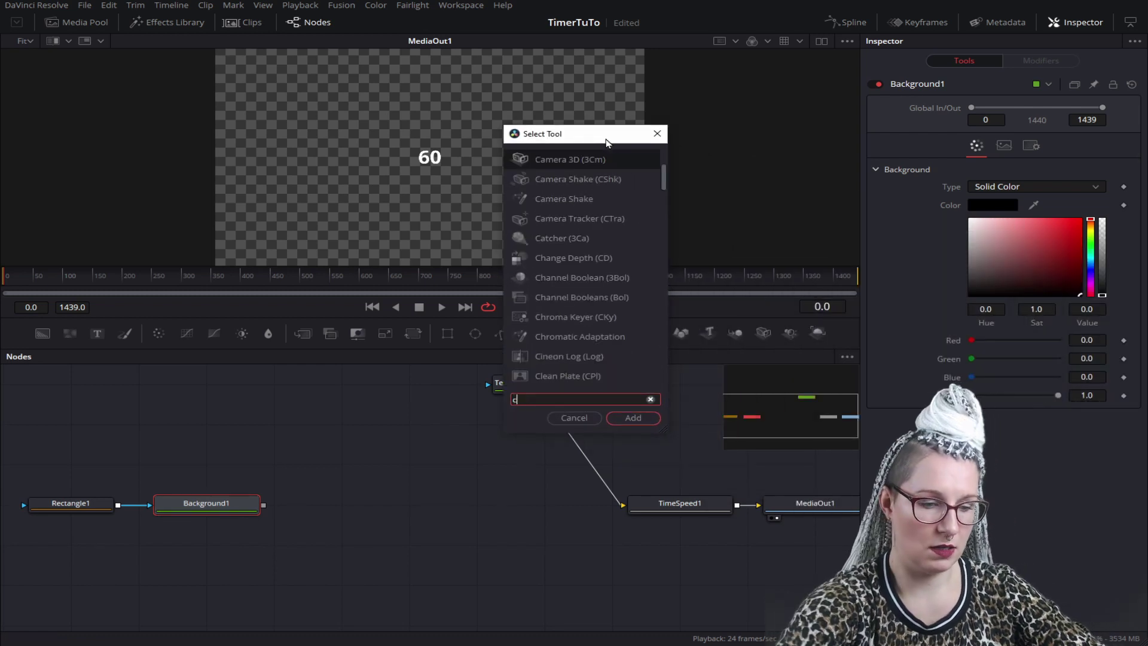
pyautogui.write('oor')
pyautogui.press('Return')
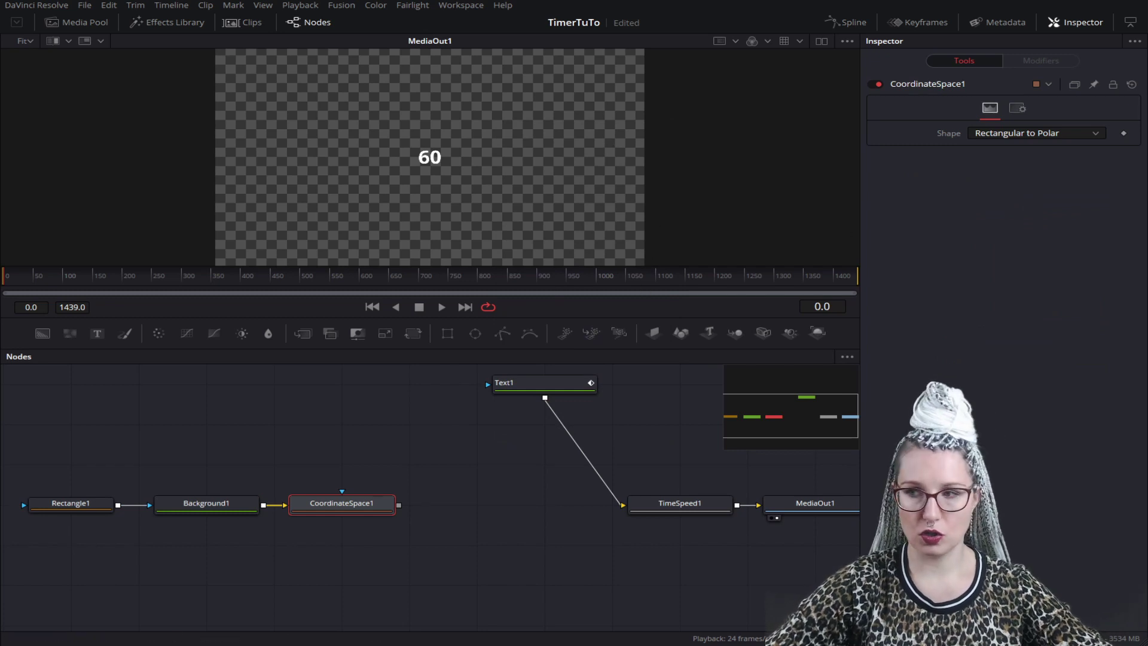
pyautogui.hotkey('shift', 'space')
pyautogui.moveTo(1043, 118); pyautogui.dragTo(665, 62)
pyautogui.press('BackSpace')
pyautogui.press('BackSpace')
pyautogui.press('BackSpace')
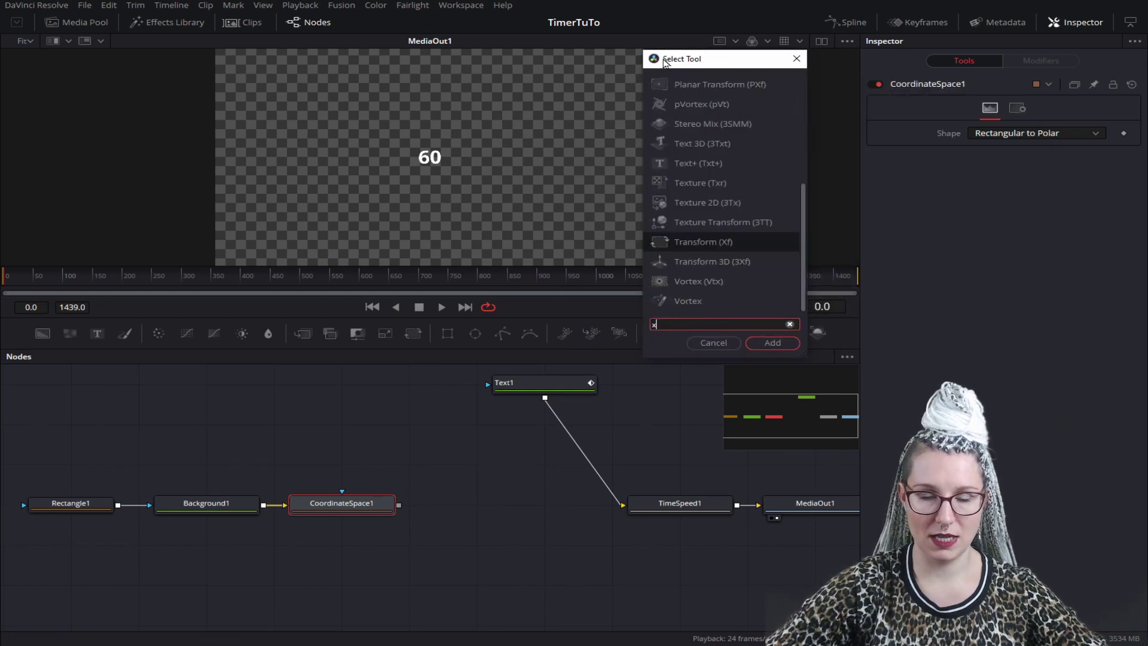
pyautogui.write('transf')
pyautogui.press('Return')
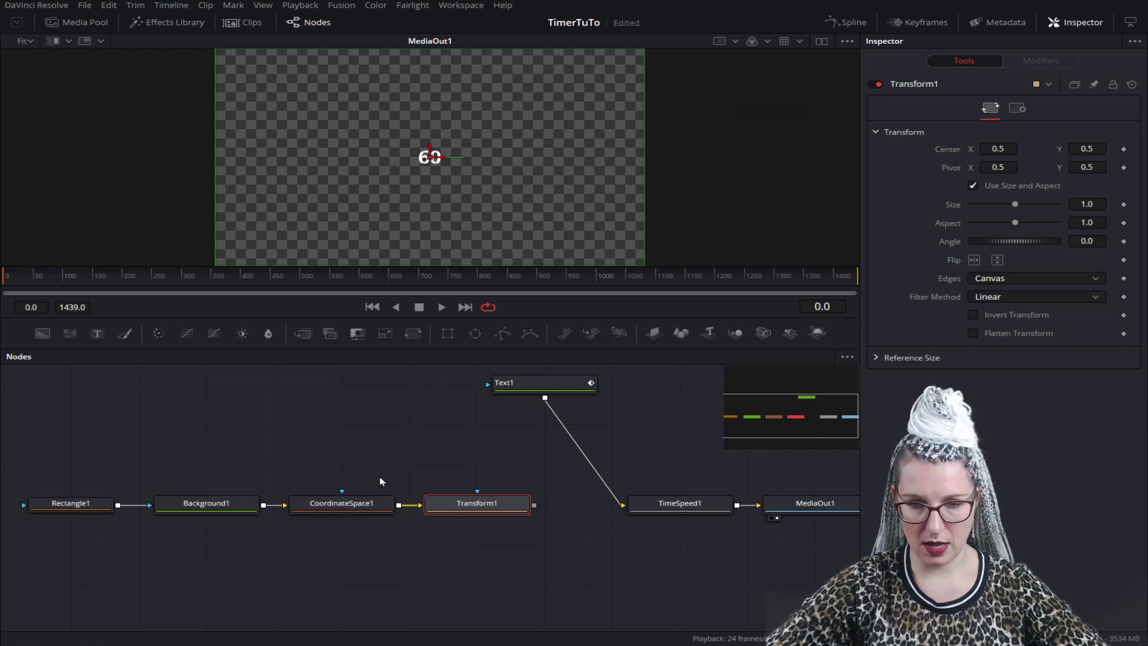
pyautogui.click(587, 457)
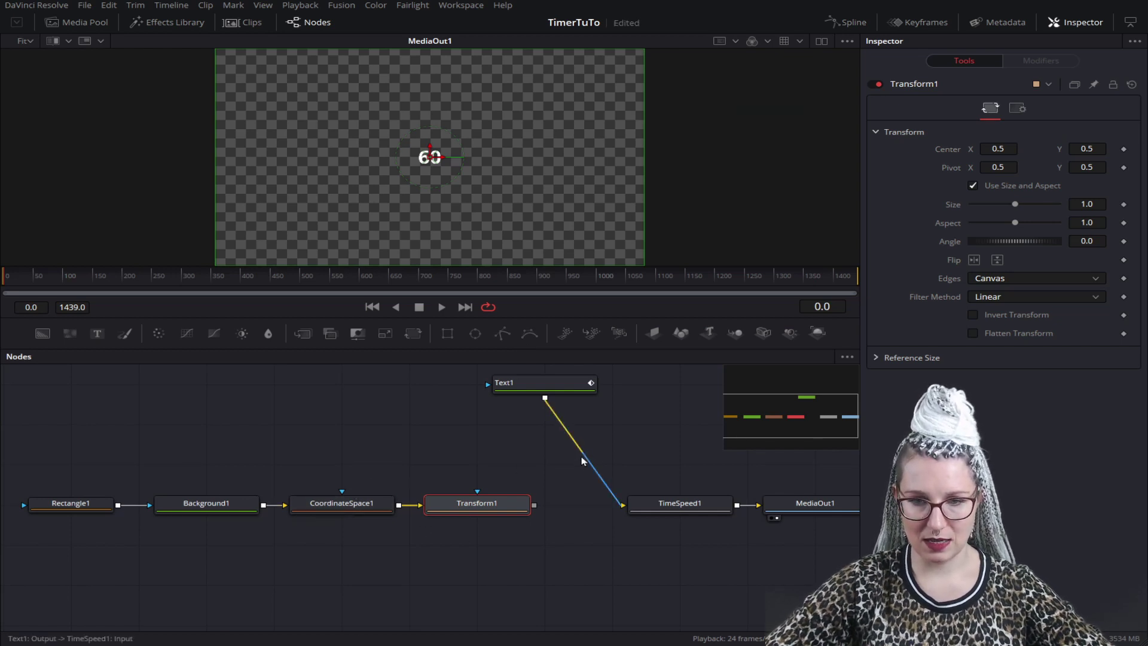
pyautogui.press('Delete')
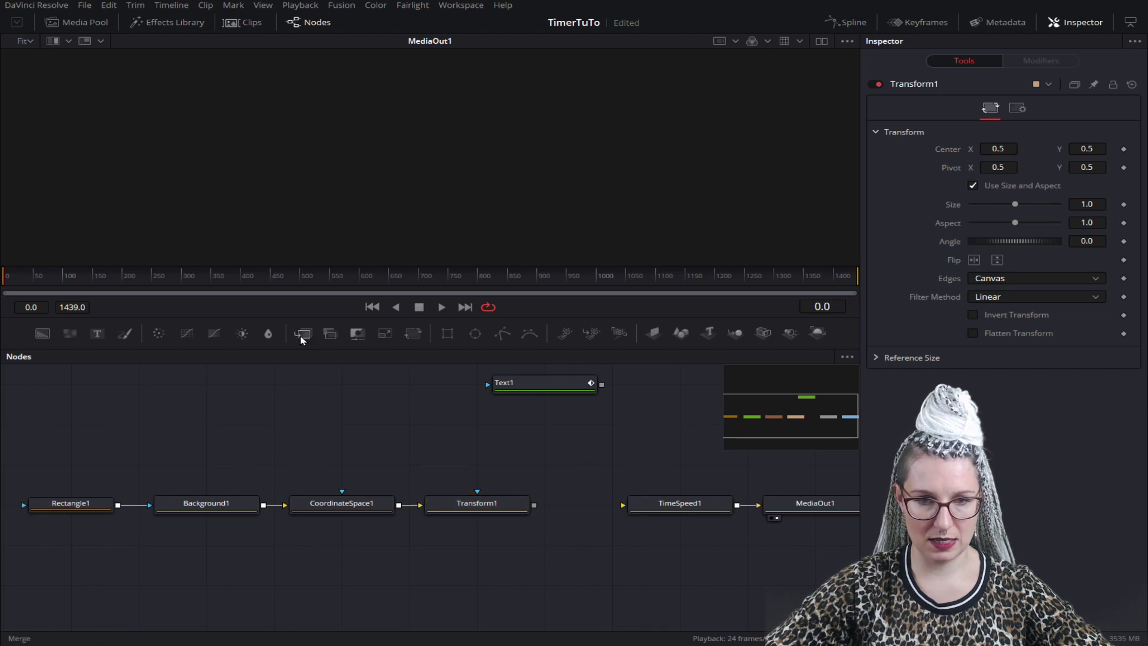
# Step: Add Merge1 with Transform1 as background and Text1 as foreground, outputting into TimeSpeed1
pyautogui.moveTo(302, 333); pyautogui.dragTo(603, 466)
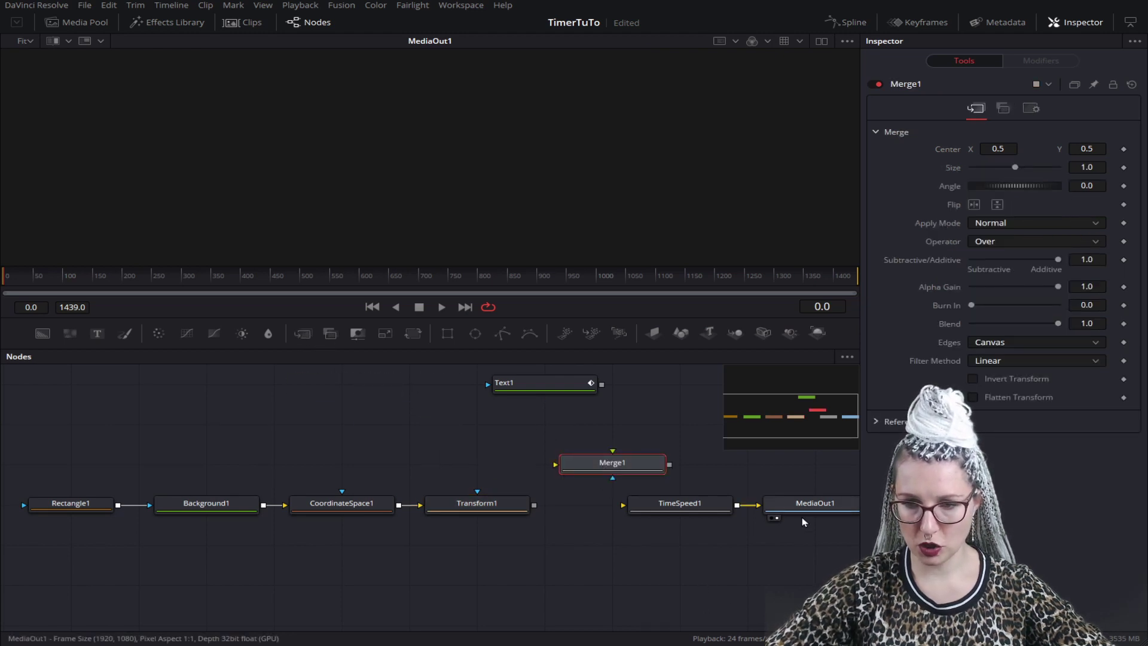
pyautogui.moveTo(810, 495); pyautogui.dragTo(809, 575)
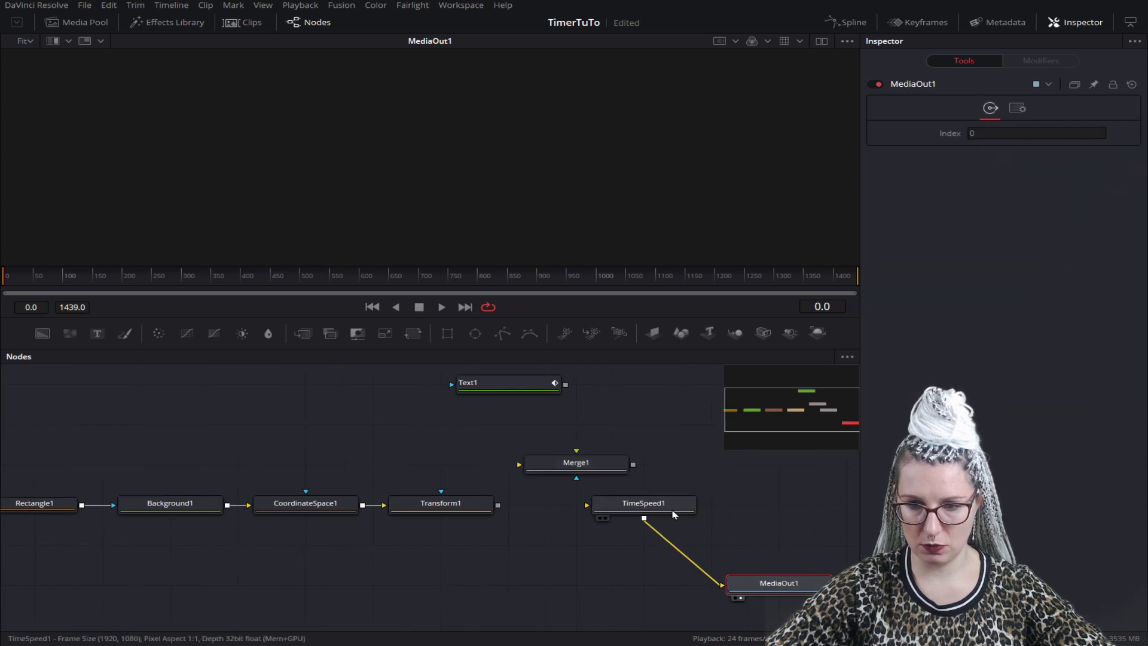
pyautogui.moveTo(635, 508); pyautogui.dragTo(771, 513)
pyautogui.moveTo(583, 464); pyautogui.dragTo(583, 505)
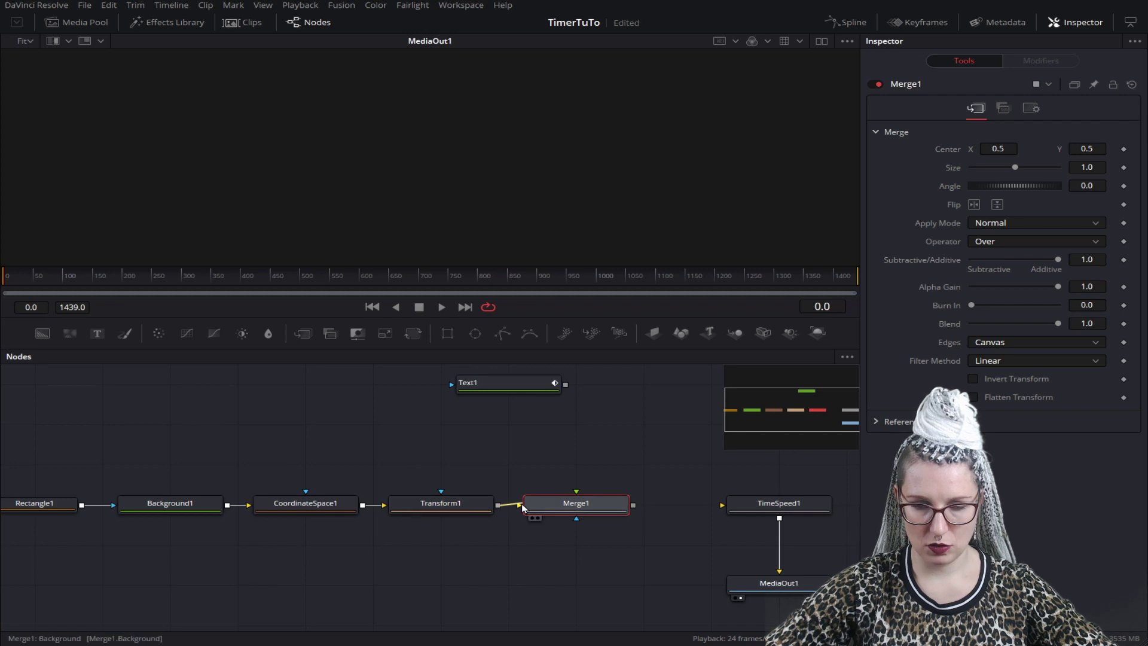
pyautogui.moveTo(499, 506); pyautogui.dragTo(557, 506)
pyautogui.moveTo(566, 385); pyautogui.dragTo(610, 508)
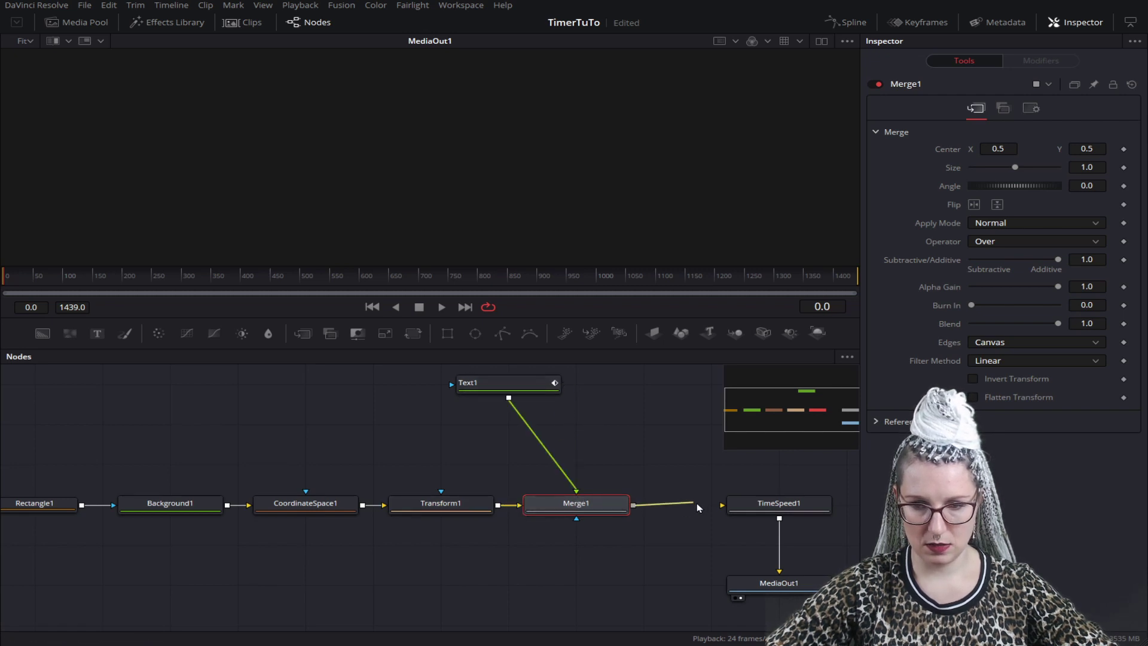
pyautogui.moveTo(634, 506); pyautogui.dragTo(724, 506)
pyautogui.moveTo(518, 392); pyautogui.dragTo(586, 392)
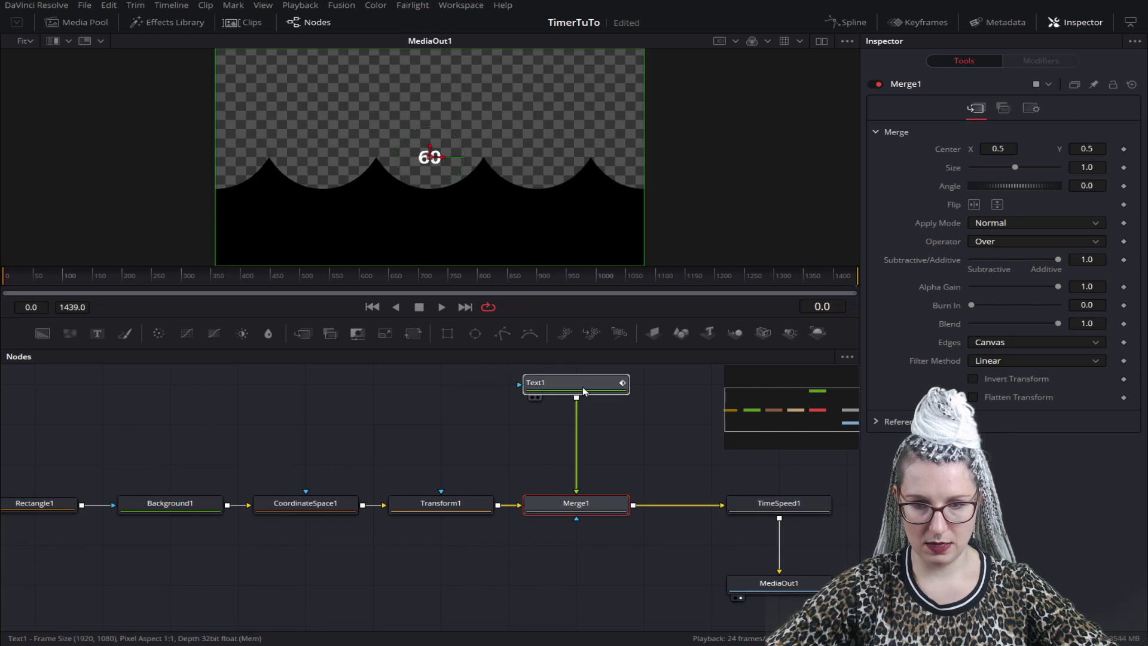
pyautogui.moveTo(406, 584); pyautogui.dragTo(460, 563)
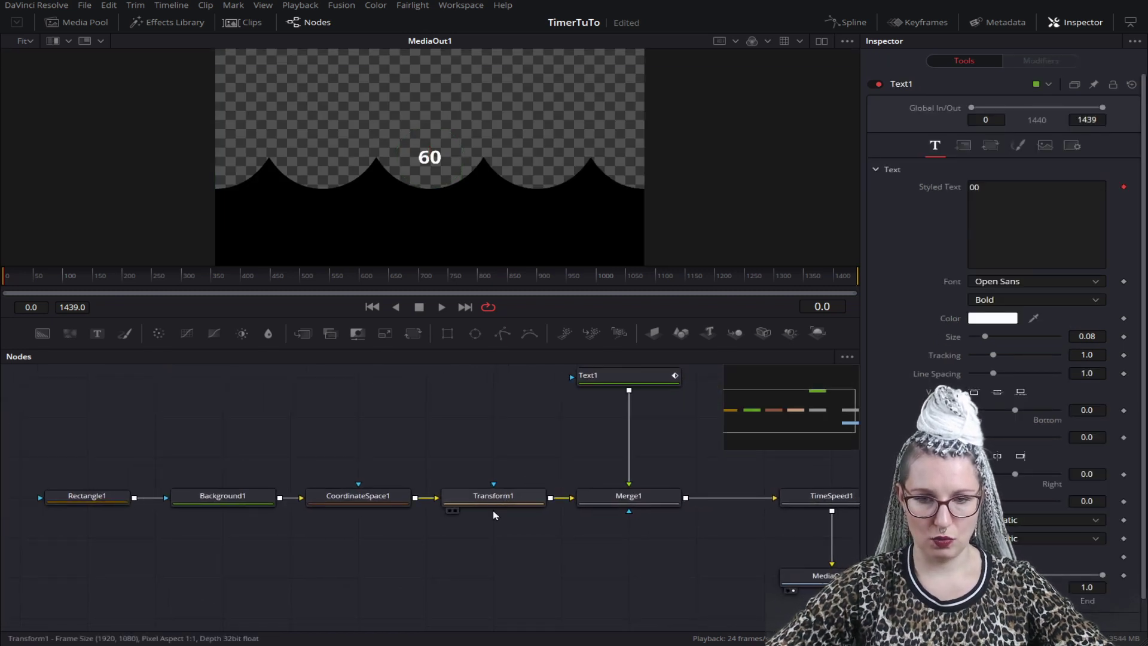
# Step: Switch CoordinateSpace1's conversion to Polar to Rectangular
pyautogui.click(355, 498)
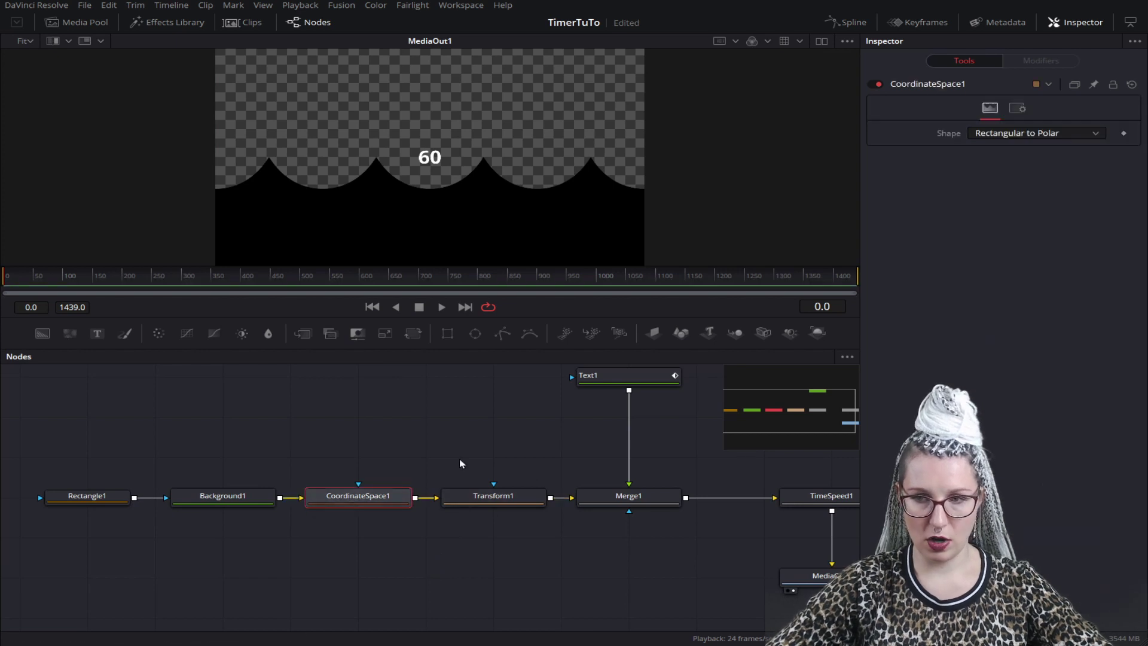
pyautogui.click(1045, 134)
pyautogui.click(1011, 164)
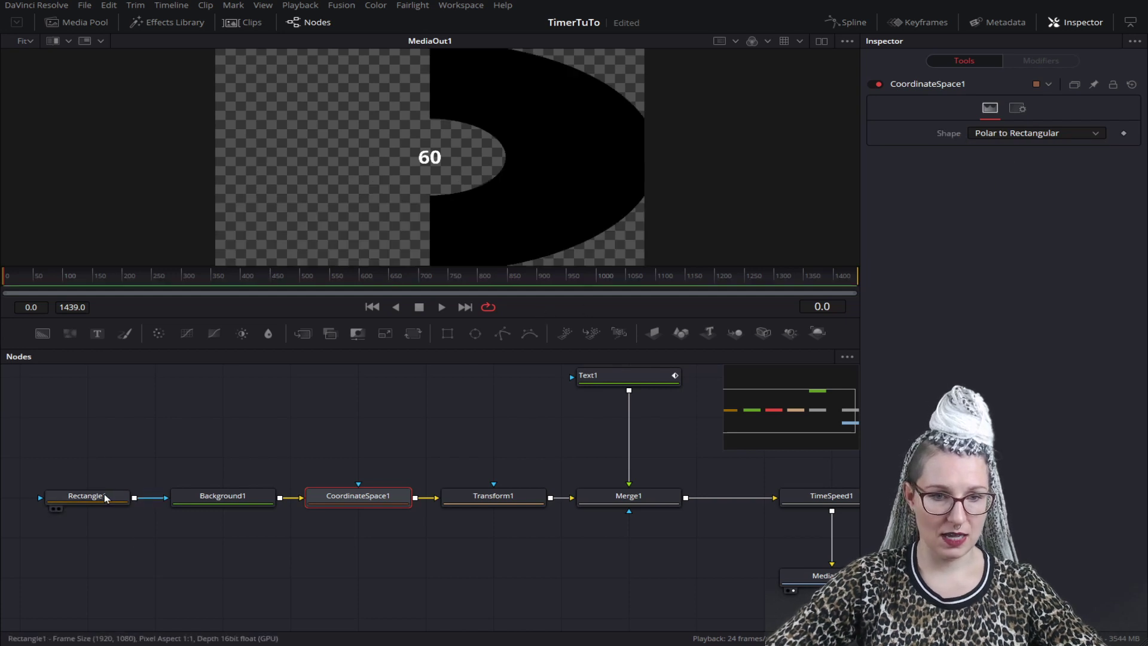
# Step: Resize Rectangle1 to width 1.0 and height 0.11 to form a thin ring
pyautogui.click(86, 496)
pyautogui.moveTo(1015, 288); pyautogui.dragTo(1070, 292)
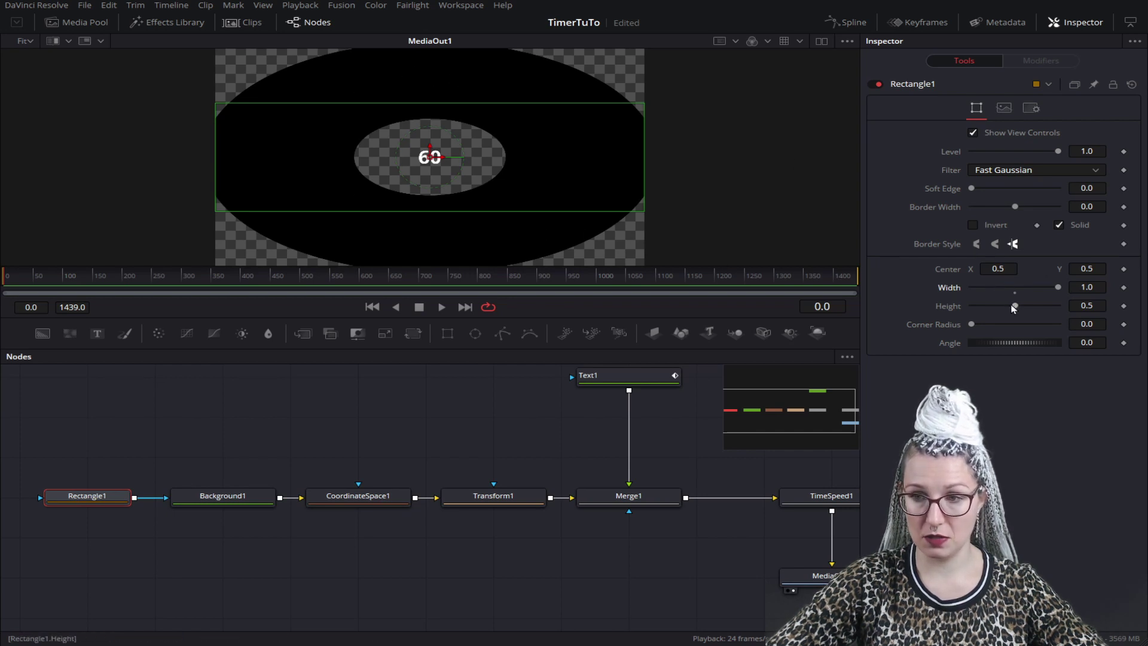
pyautogui.moveTo(1015, 307); pyautogui.dragTo(982, 310)
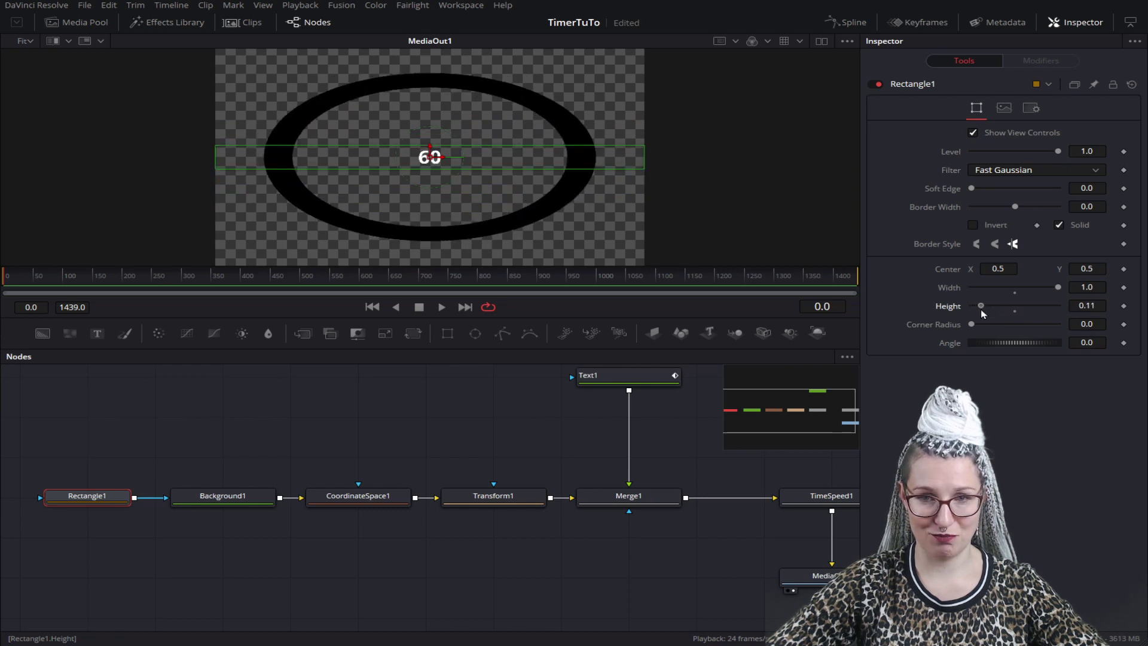
# Step: Turn off Auto Resolution on Background1 and set its image size to 1080 × 1080
pyautogui.click(232, 496)
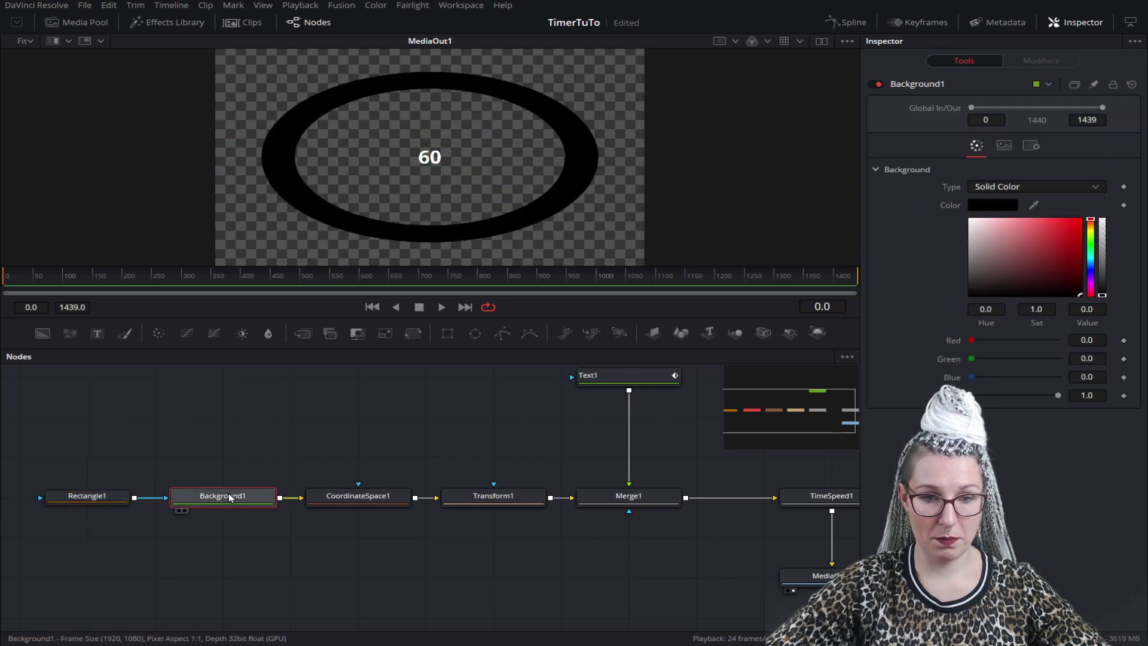
pyautogui.click(1005, 146)
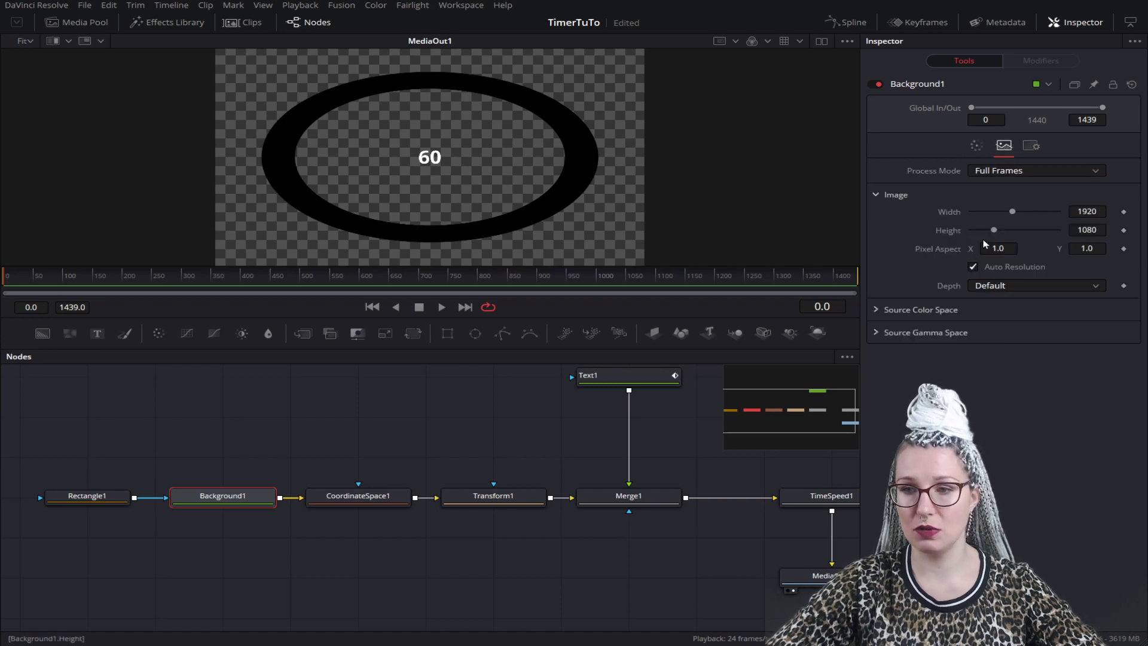
pyautogui.click(974, 267)
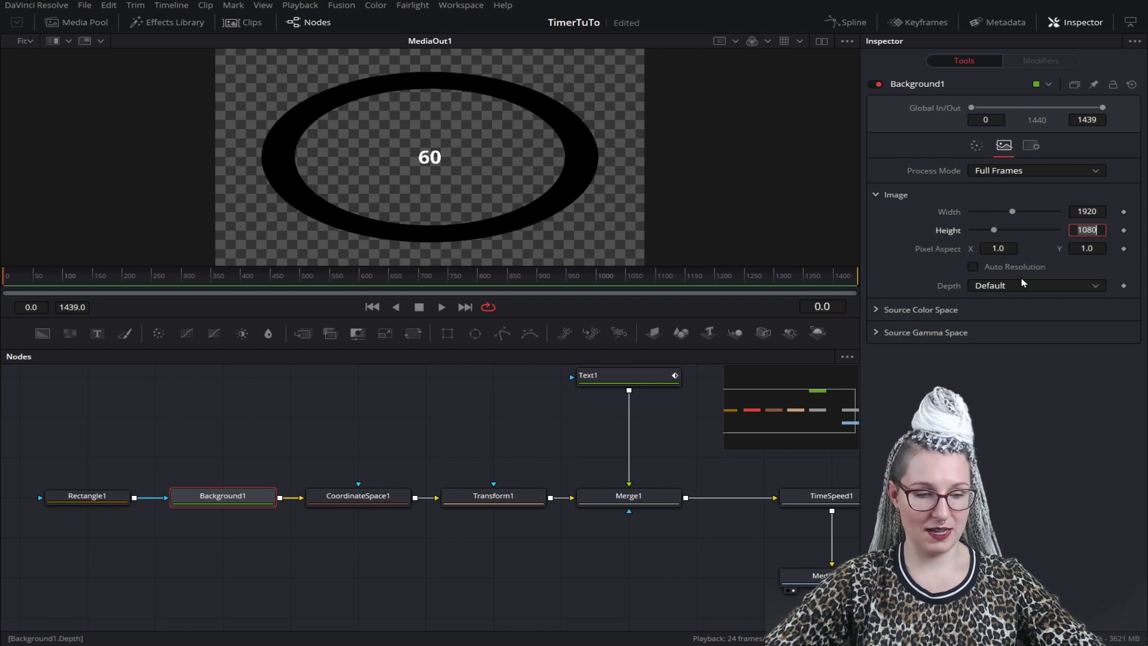
pyautogui.click(1093, 212)
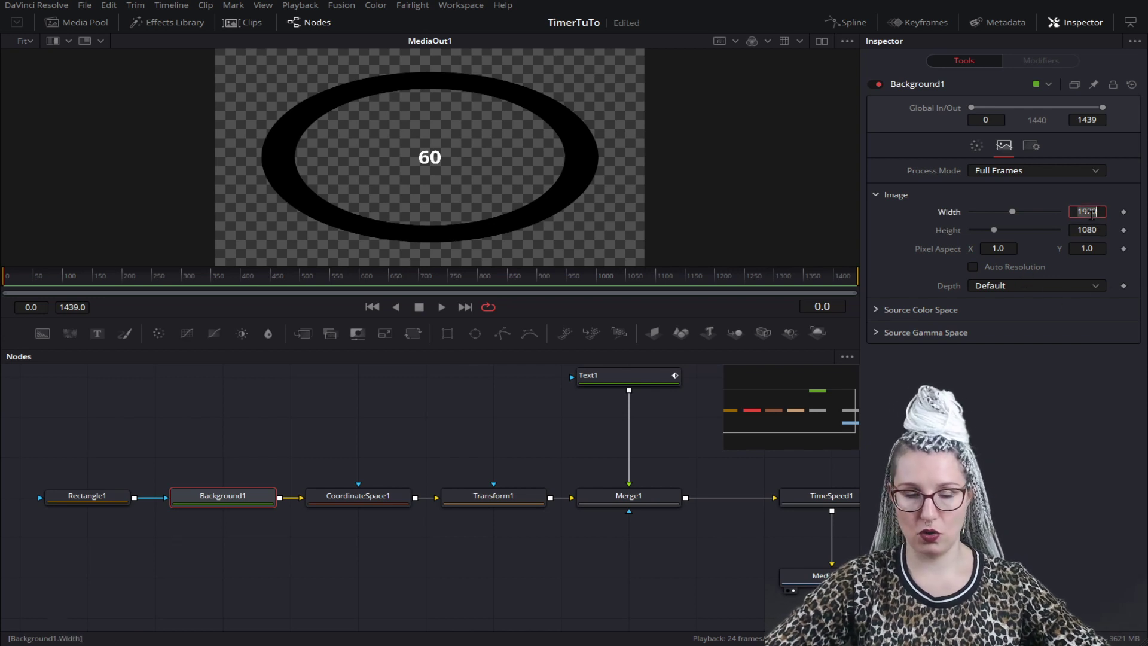
pyautogui.write('1080')
pyautogui.press('Tab')
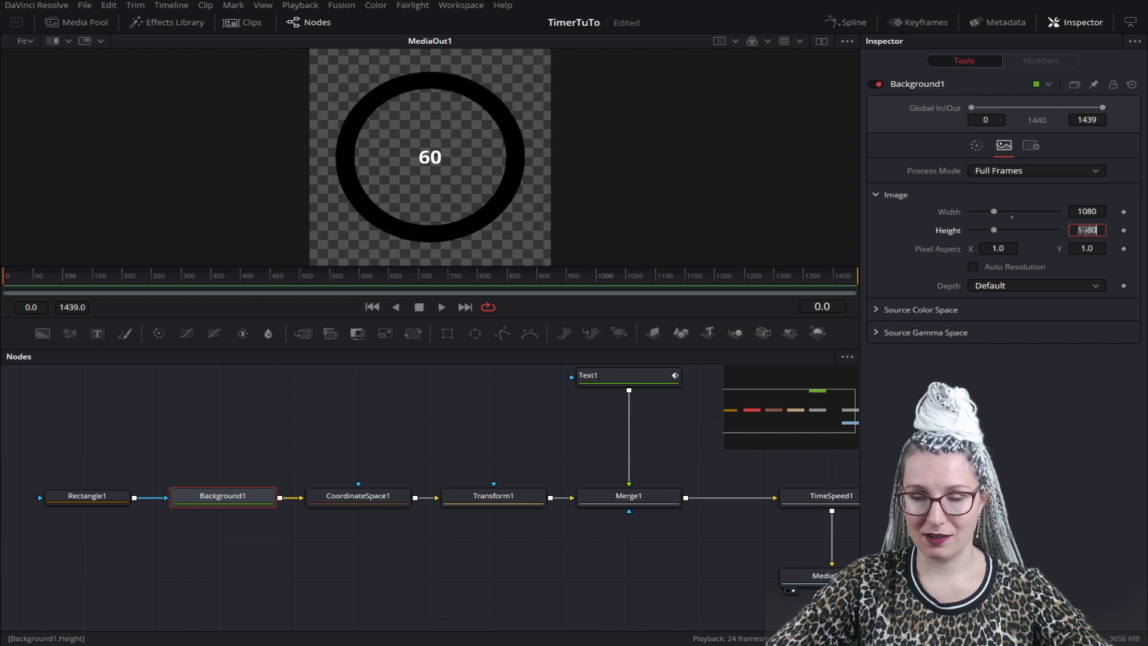
pyautogui.press('Return')
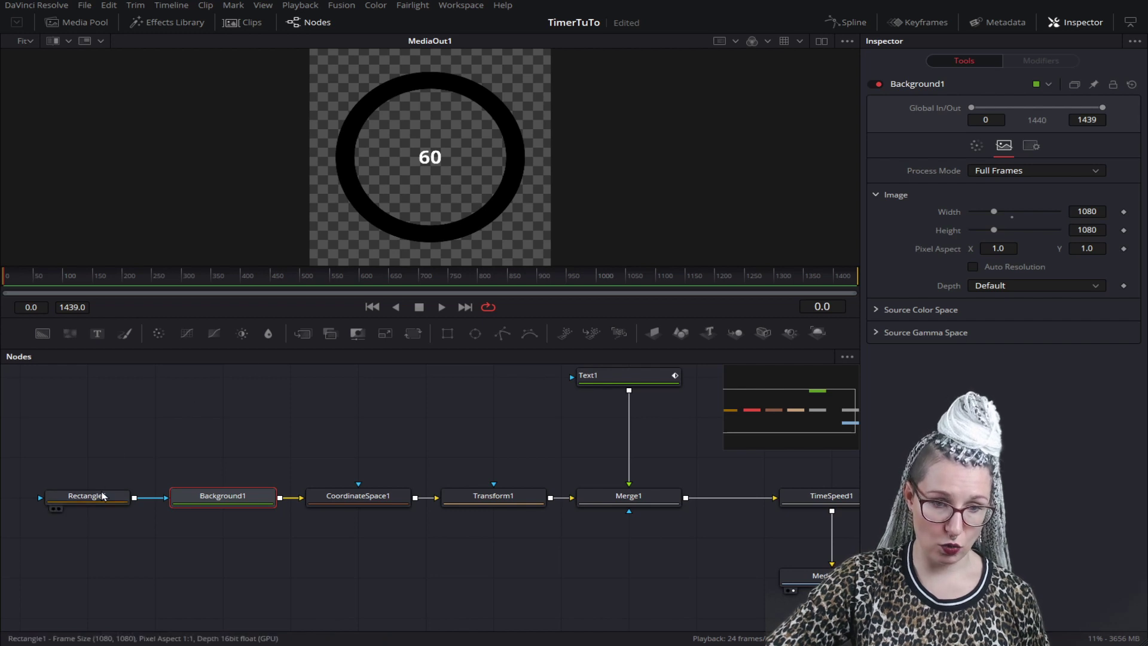
# Step: Attach an XY Path modifier to Rectangle1's Center, keeping X at 0.5
pyautogui.click(105, 497)
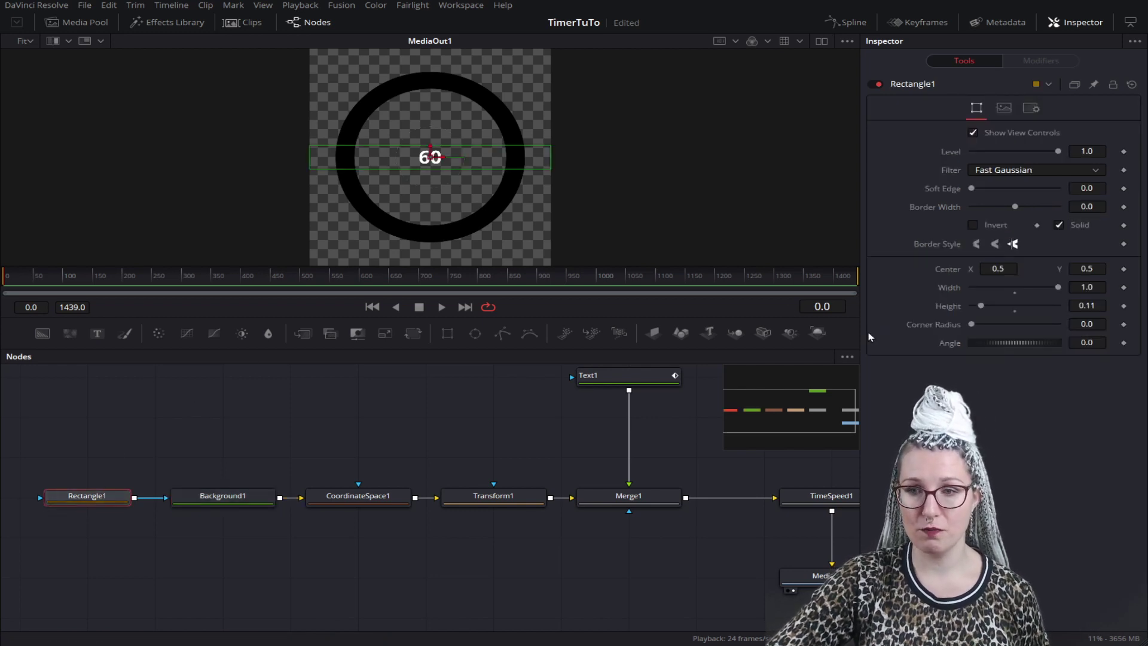
pyautogui.rightClick(951, 275)
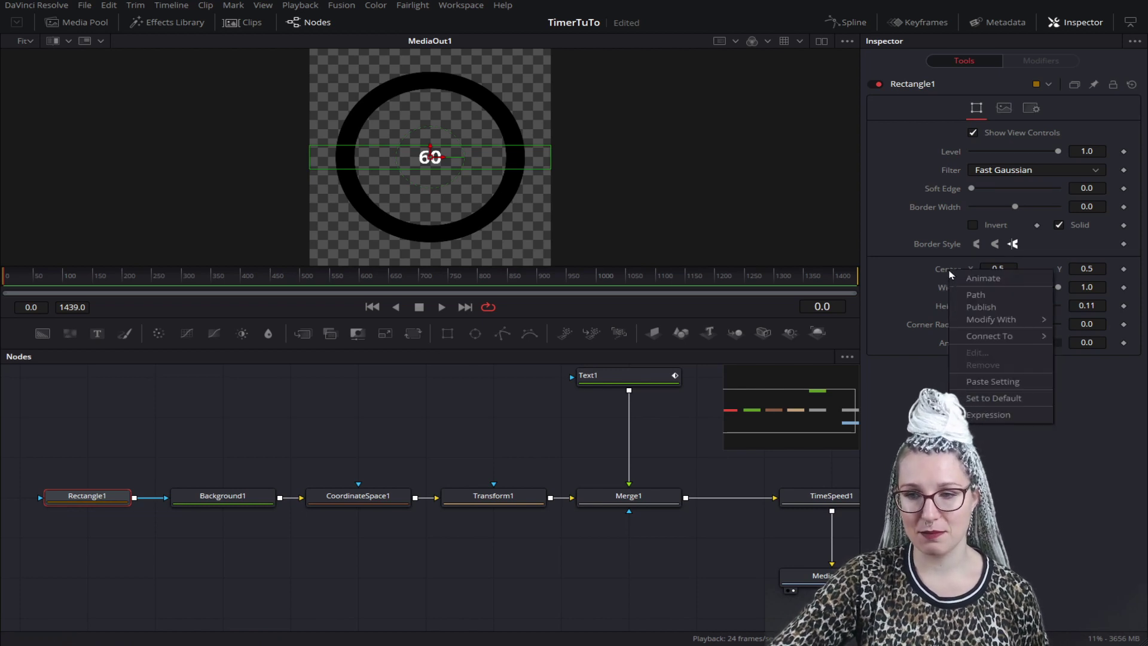
pyautogui.moveTo(995, 321)
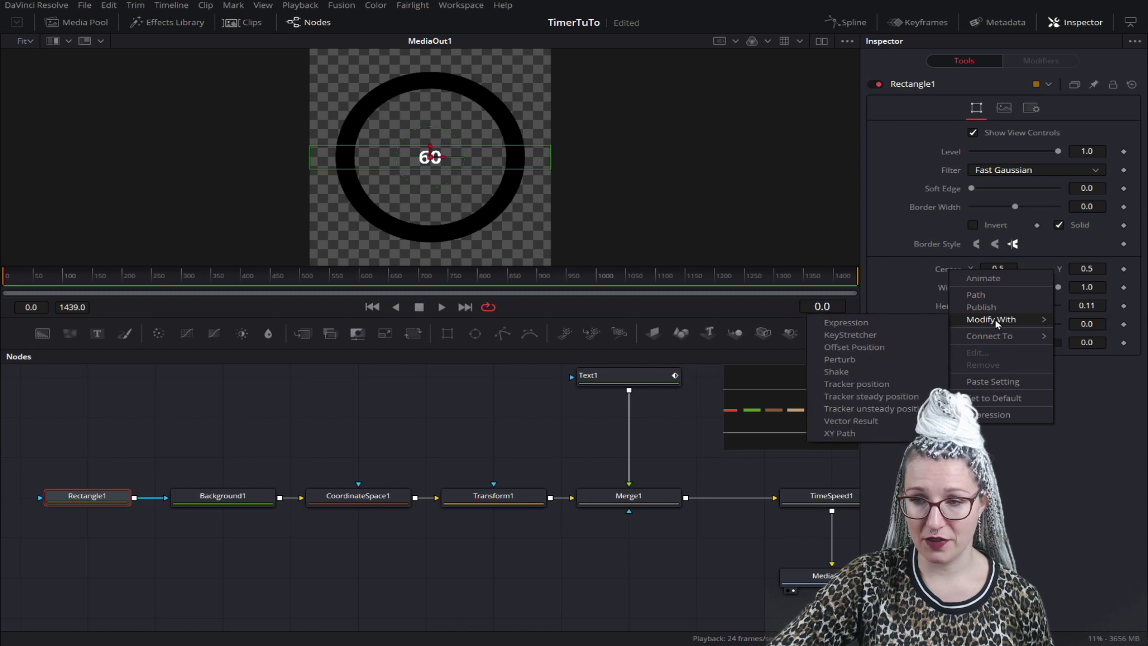
pyautogui.click(845, 436)
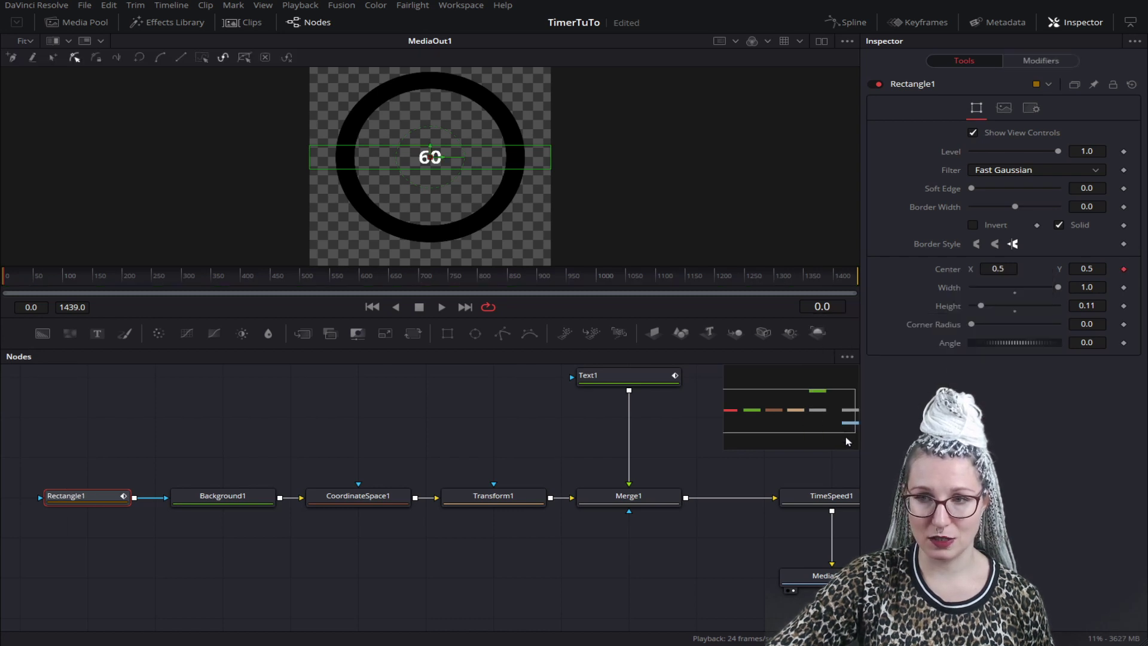
pyautogui.click(1044, 62)
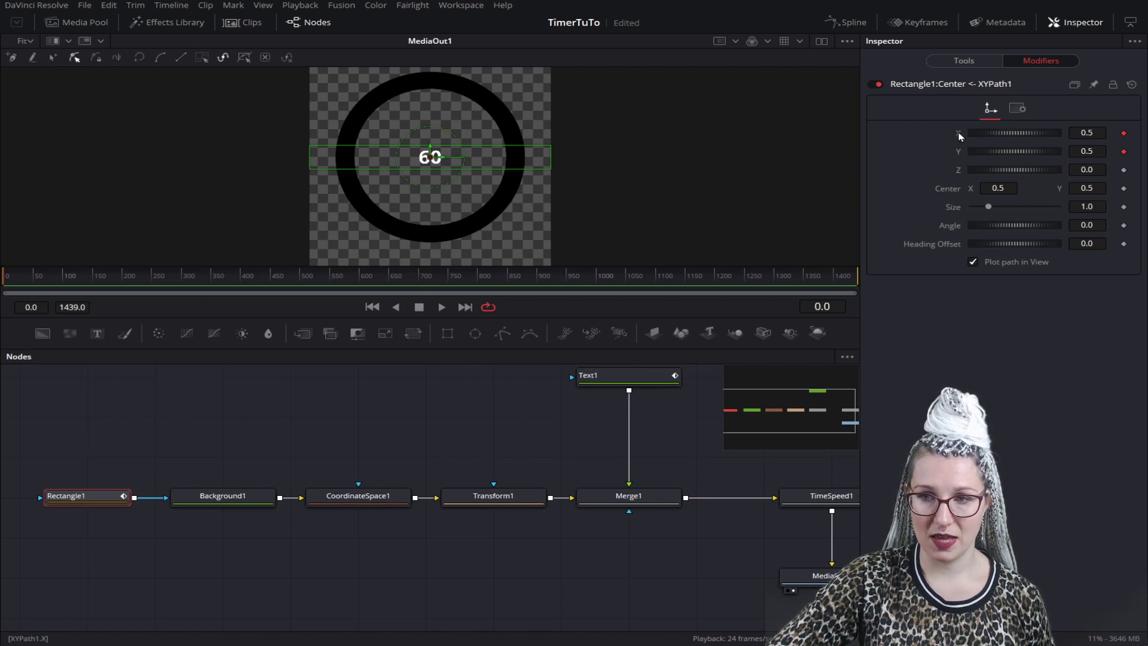
pyautogui.moveTo(989, 133)
pyautogui.mouseDown()
pyautogui.moveTo(1008, 135)
pyautogui.moveTo(972, 135)
pyautogui.mouseUp()
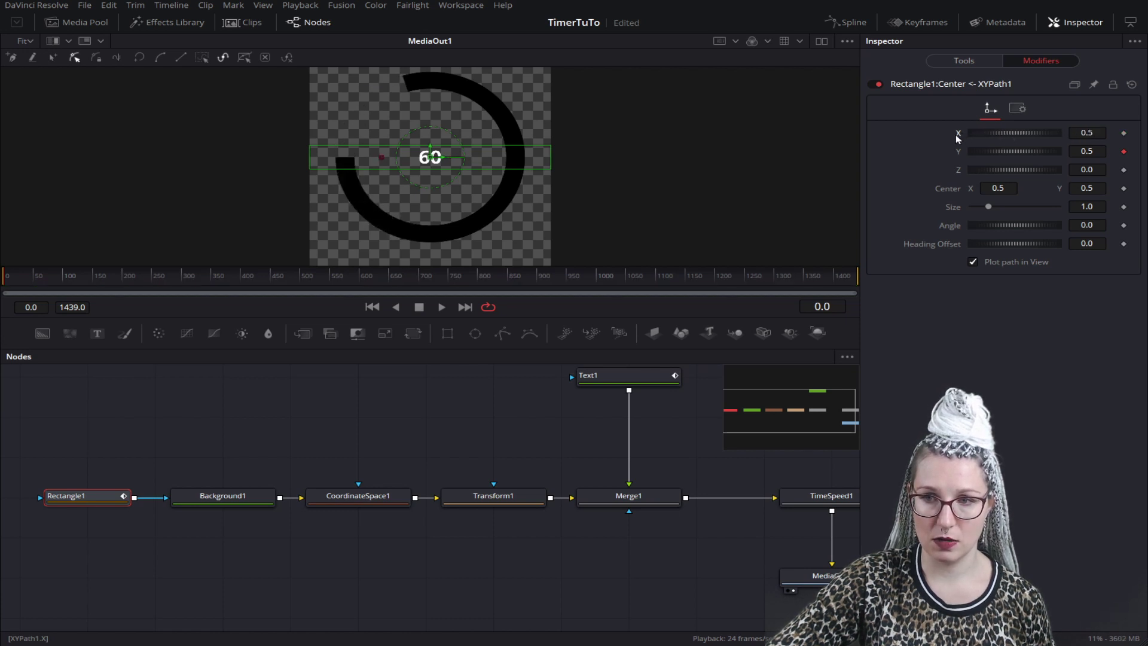
pyautogui.hotkey('ctrl', 'z')
# Step: Give the path's X the expression 0.5-(comp.RenderEnd-time)/comp.RenderEnd and preview frame 200
pyautogui.rightClick(958, 137)
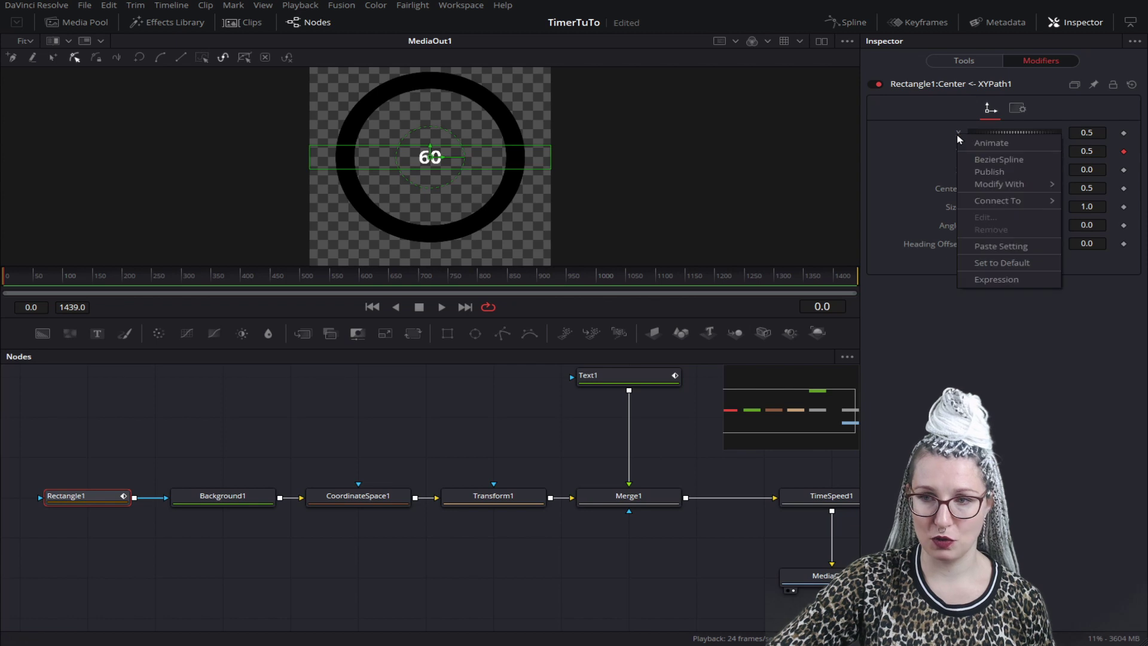
pyautogui.moveTo(1014, 184)
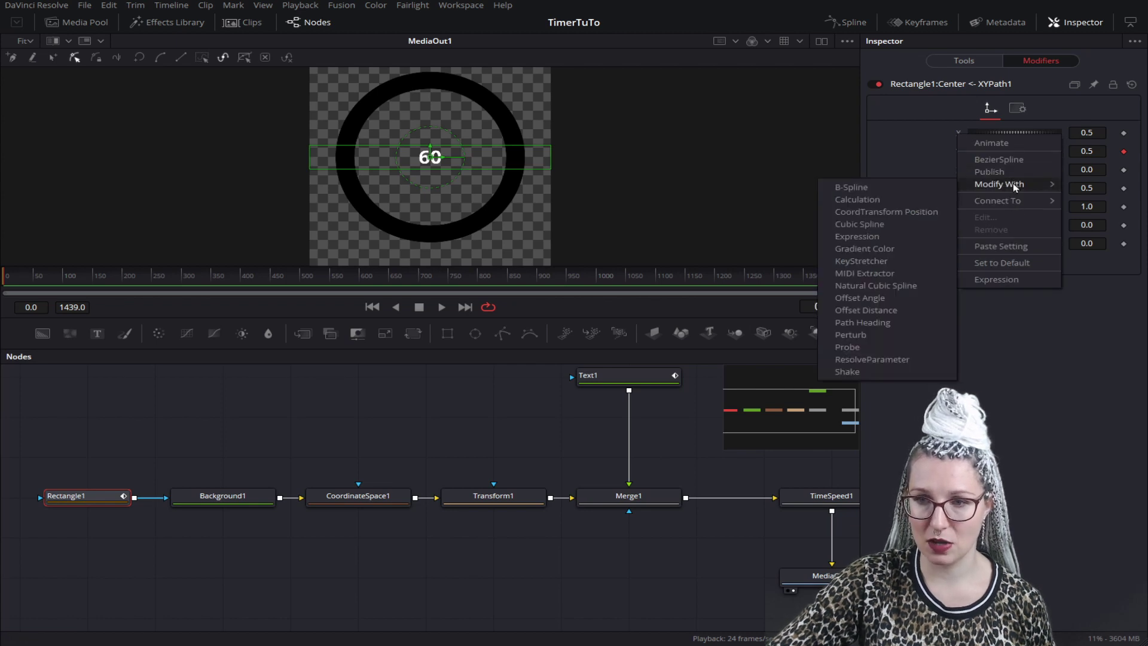
pyautogui.click(1005, 285)
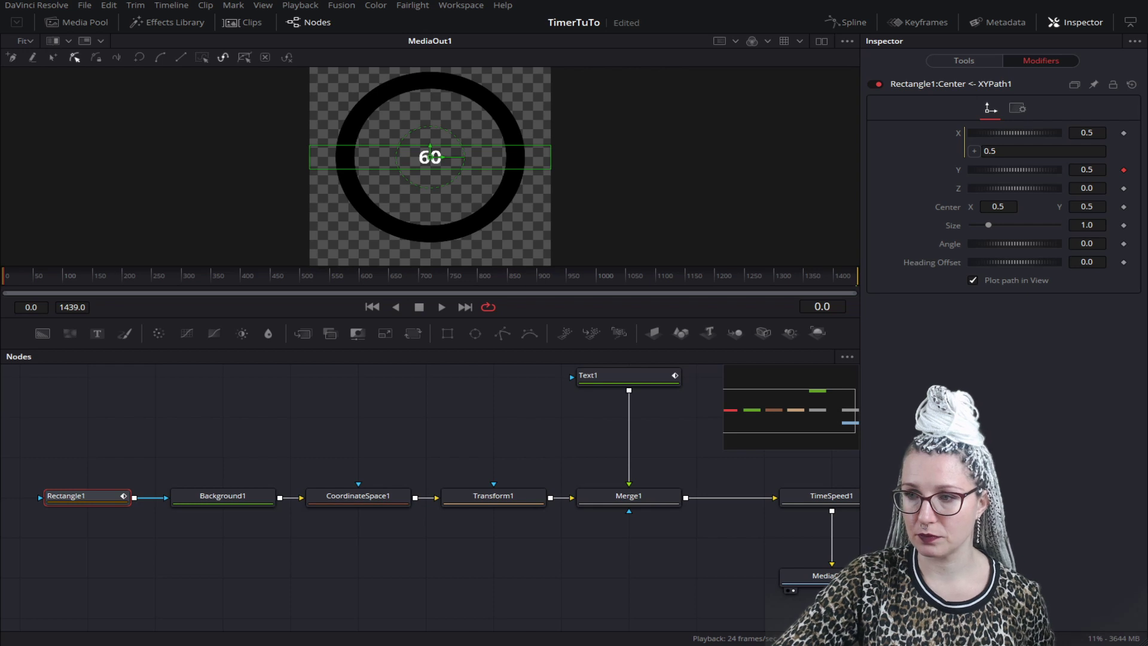
pyautogui.click(1008, 149)
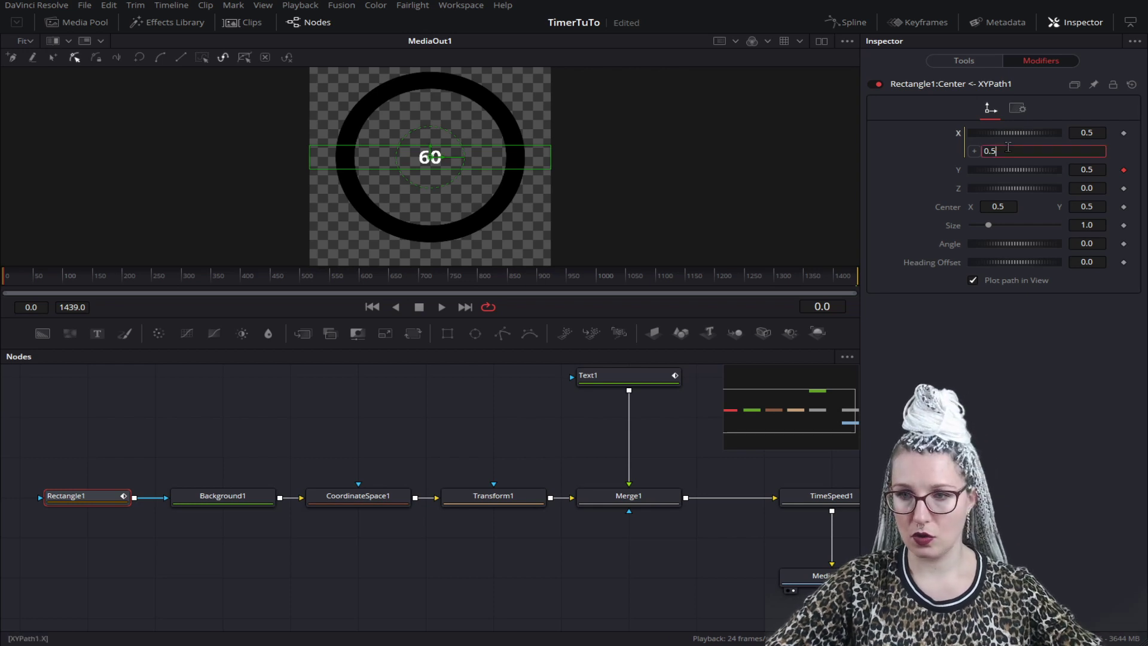
pyautogui.hotkey('ctrl', 'a')
pyautogui.hotkey('ctrl', 'v')
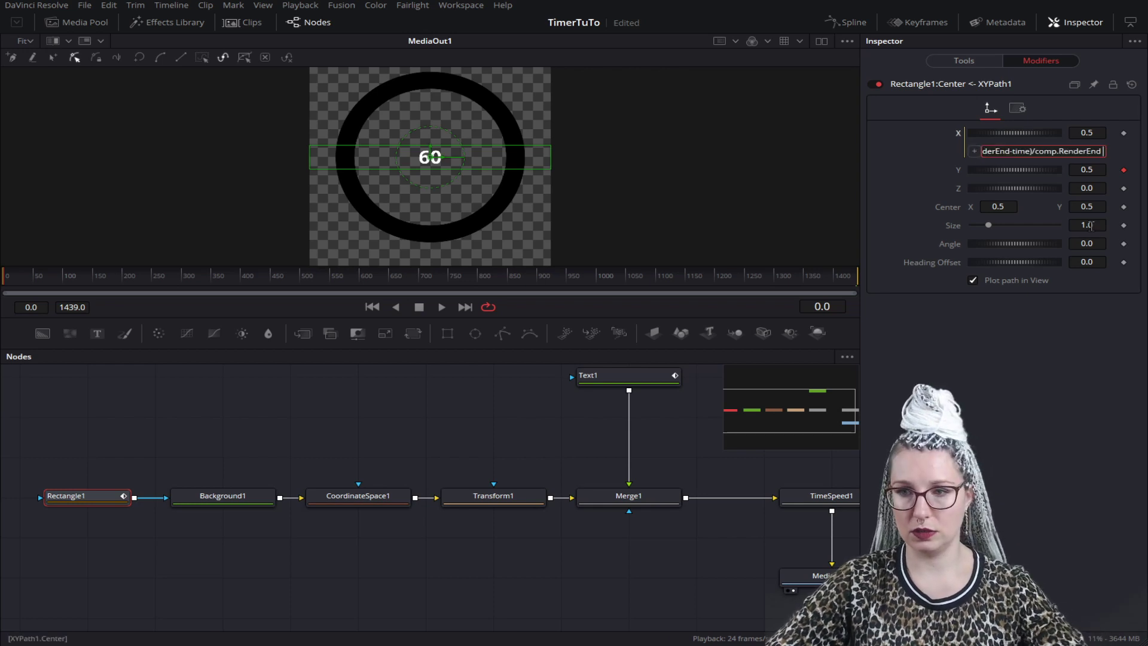
pyautogui.press('Return')
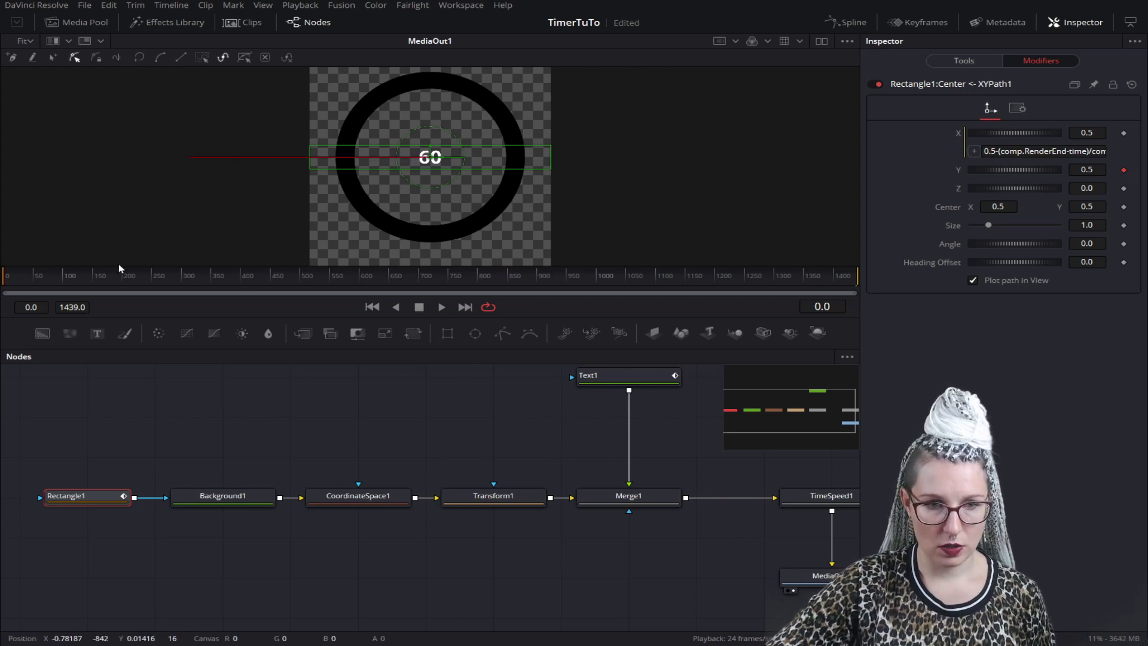
pyautogui.click(124, 282)
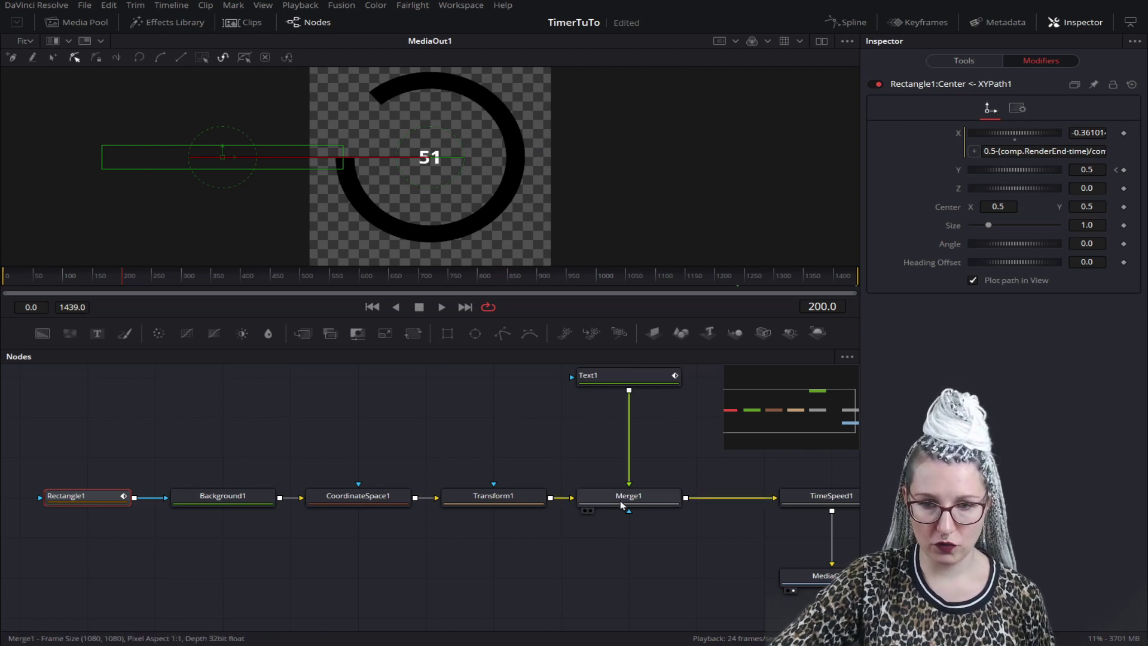
# Step: Set Transform1's Angle to -90 so the ring's gap starts at the top
pyautogui.click(500, 499)
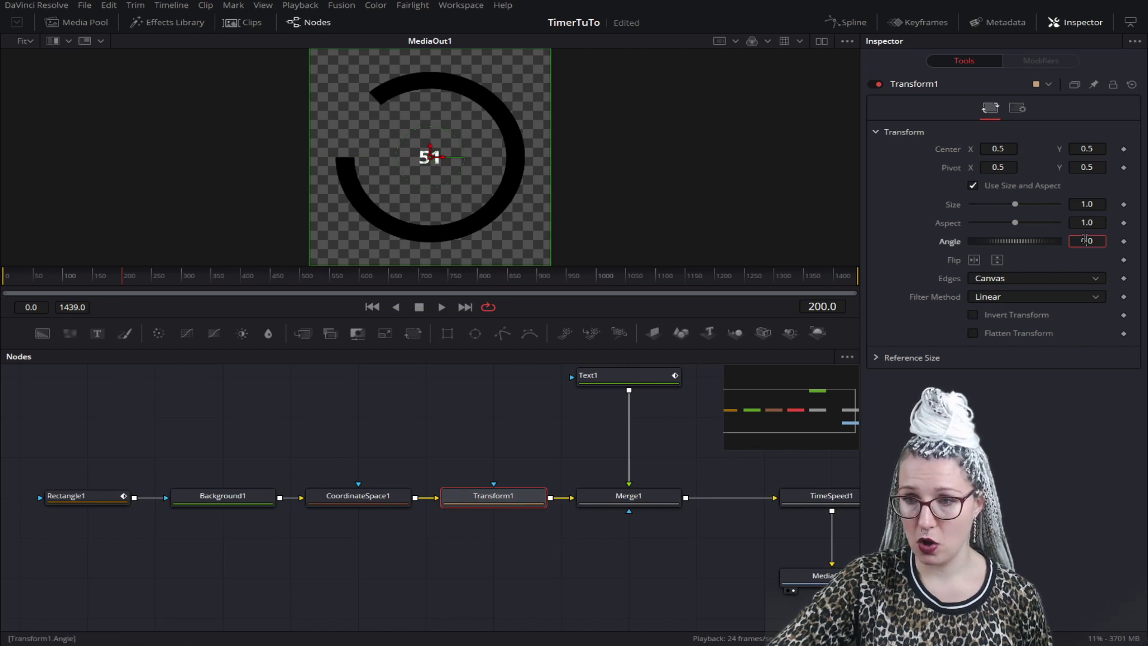
pyautogui.write('-90')
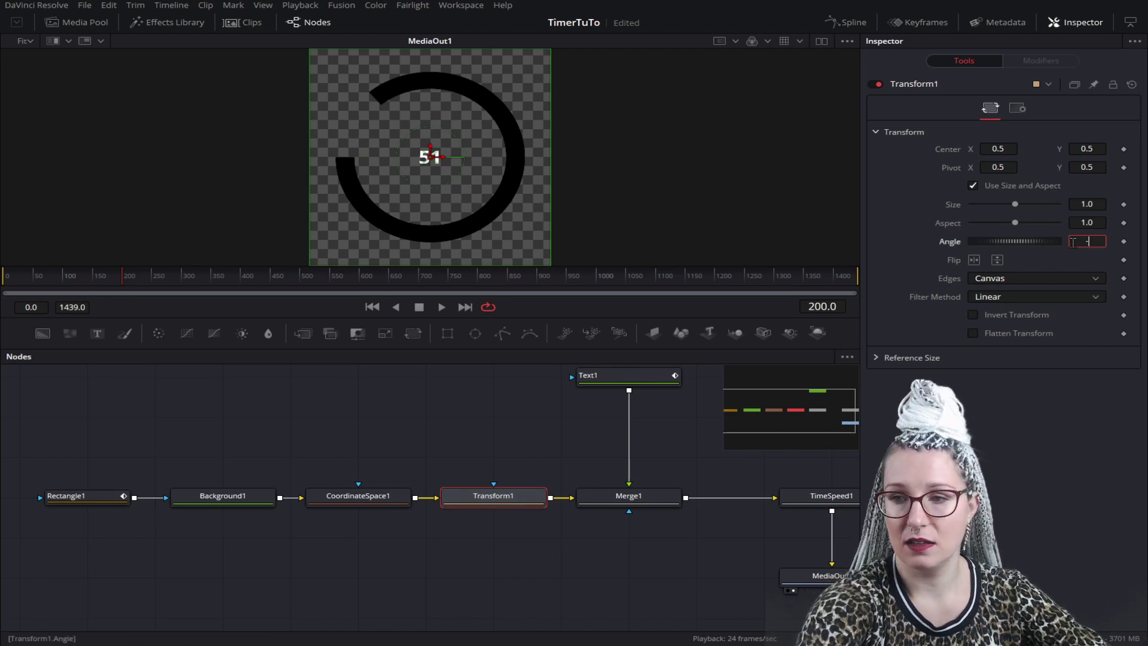
pyautogui.press('Tab')
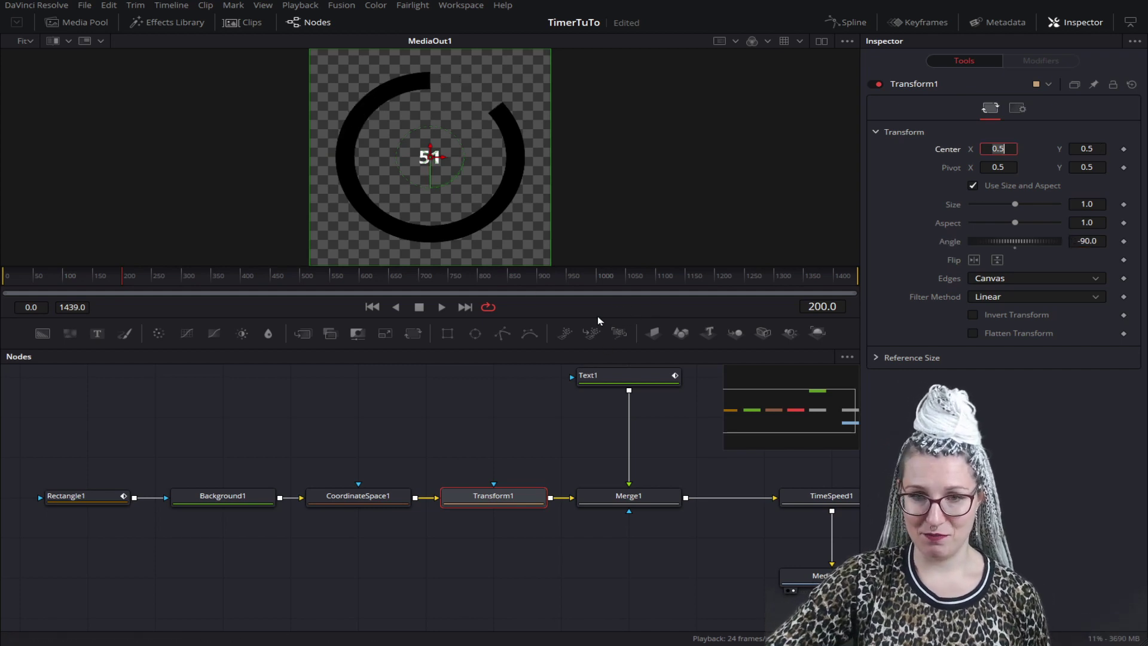
# Step: Hide the viewer's on-screen controls, check frames 373 and 0, then select Text1
pyautogui.click(847, 42)
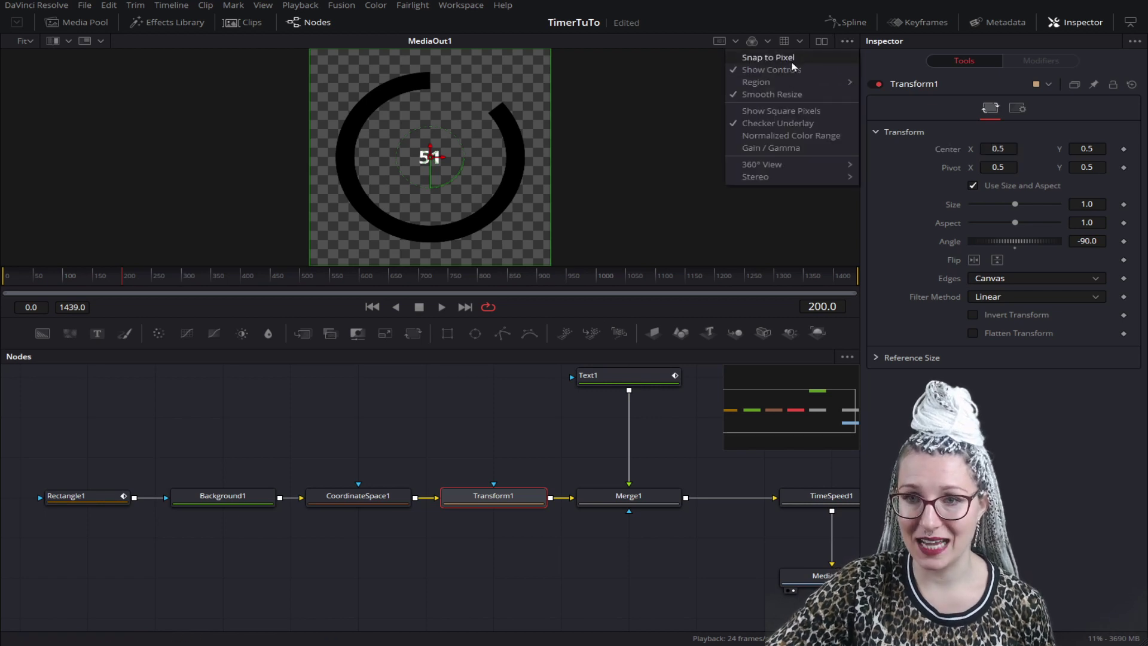
pyautogui.click(771, 70)
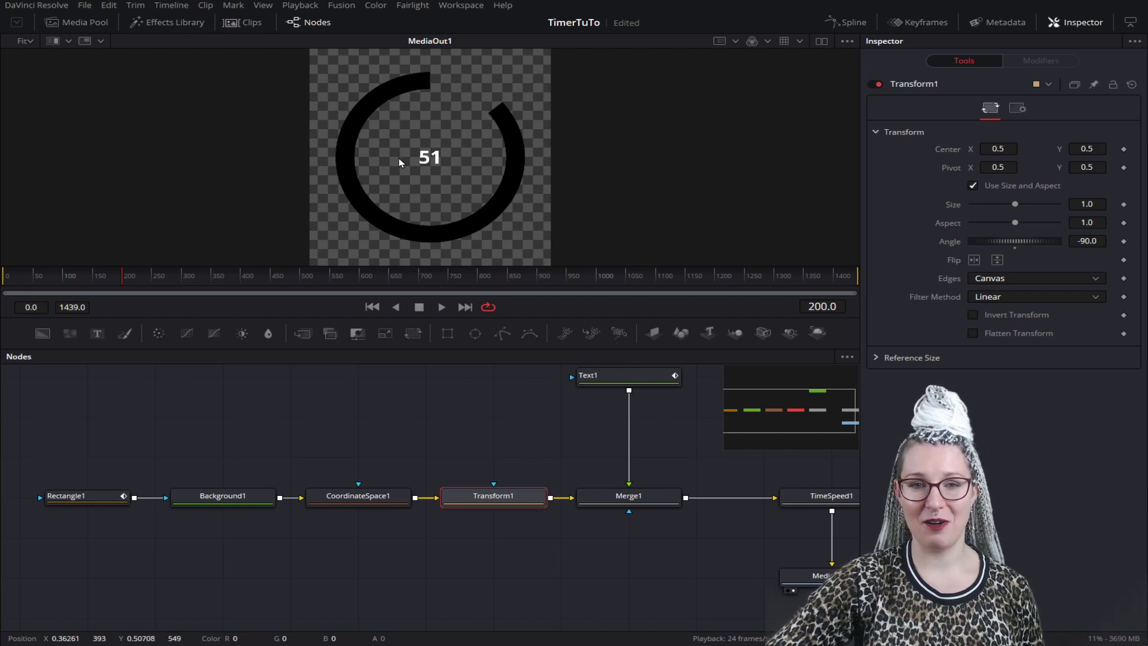
pyautogui.click(225, 279)
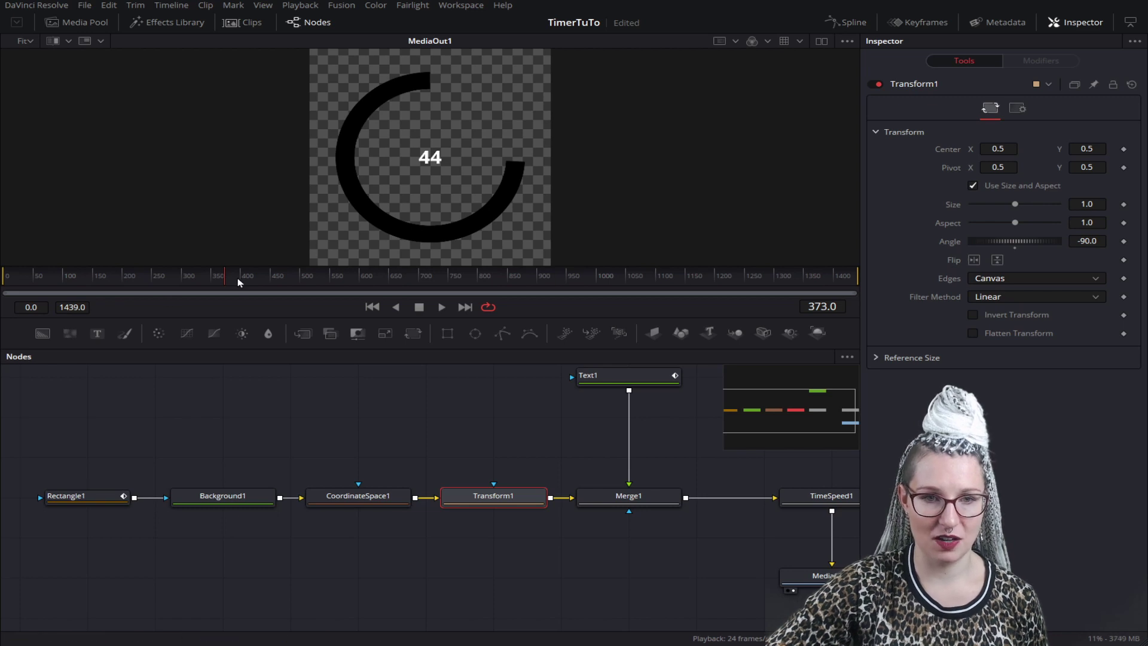
pyautogui.moveTo(225, 278); pyautogui.dragTo(5, 282)
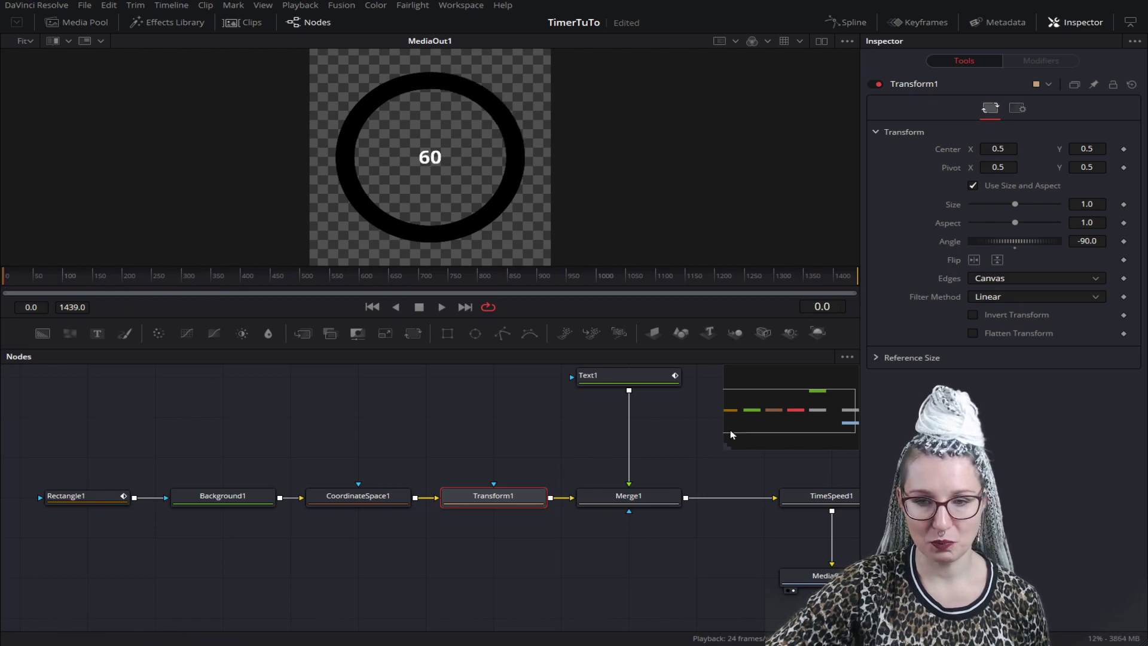
pyautogui.click(589, 376)
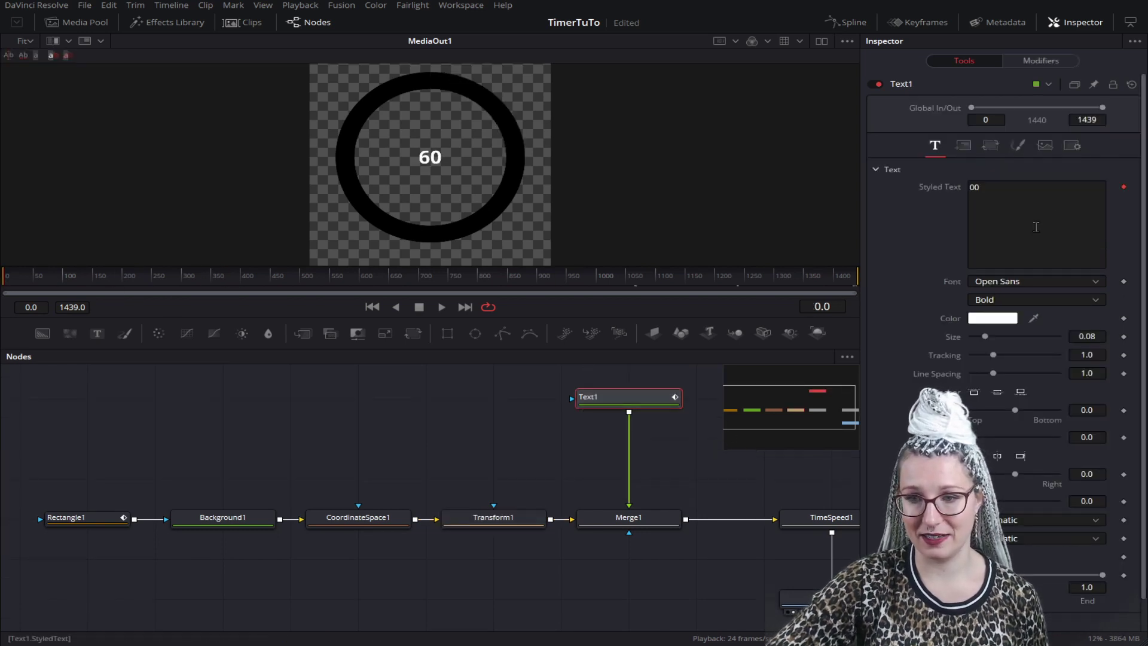
# Step: Set the 60 to the Milky Nice font at size about 0.25 and bring the browser window over
pyautogui.click(1015, 284)
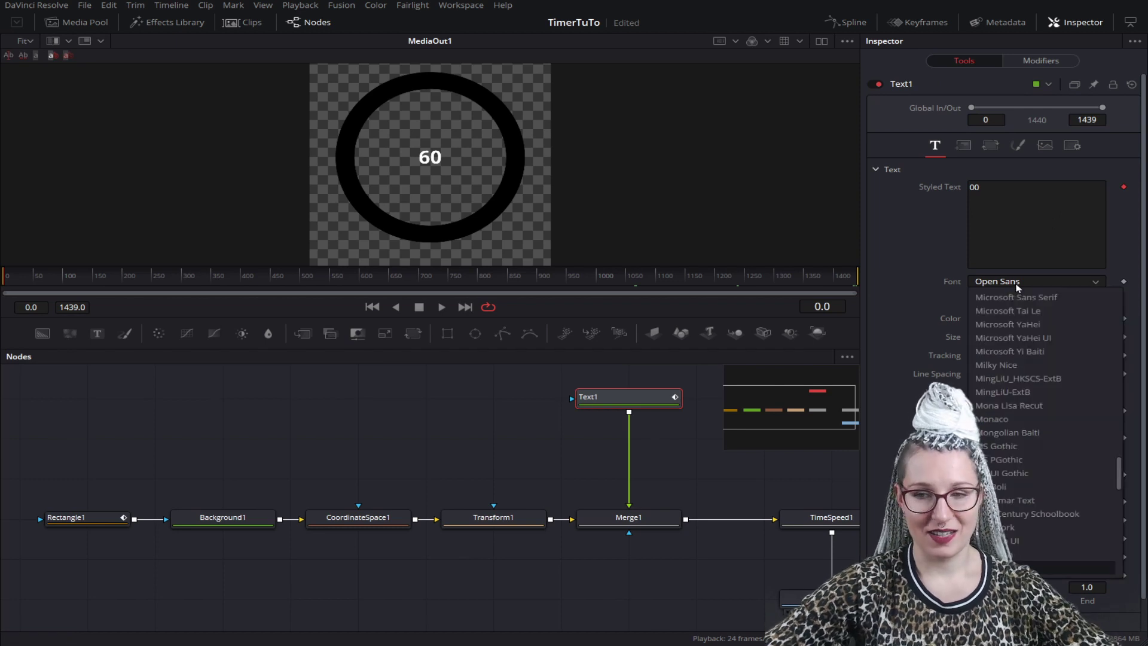
pyautogui.scroll(4, 1016, 287)
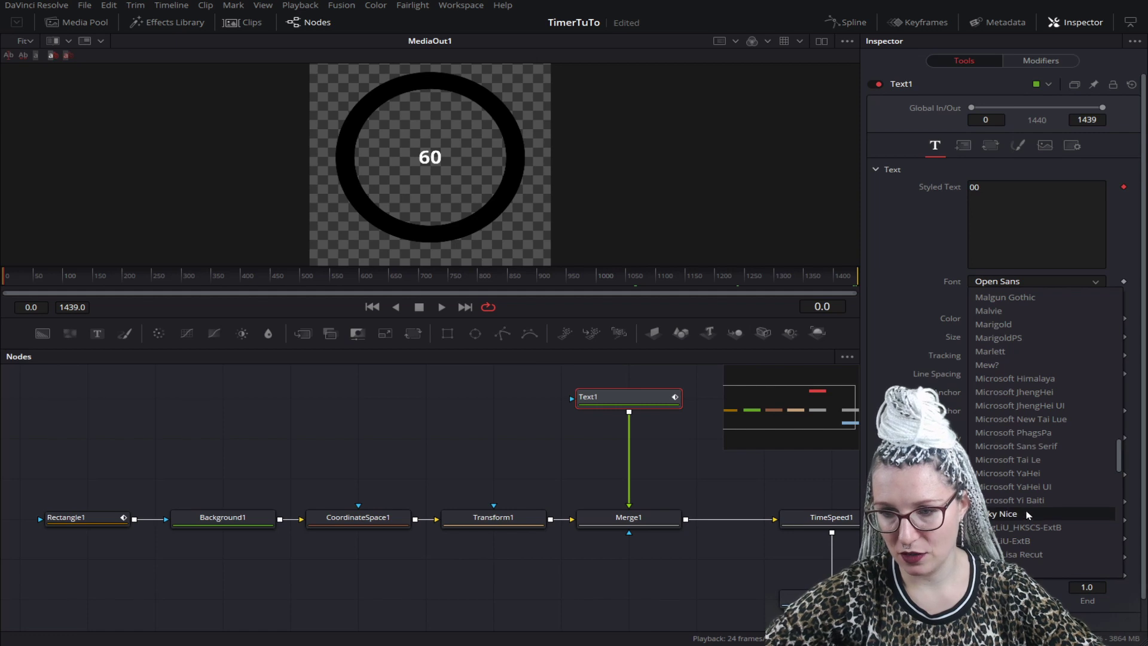
pyautogui.click(1041, 514)
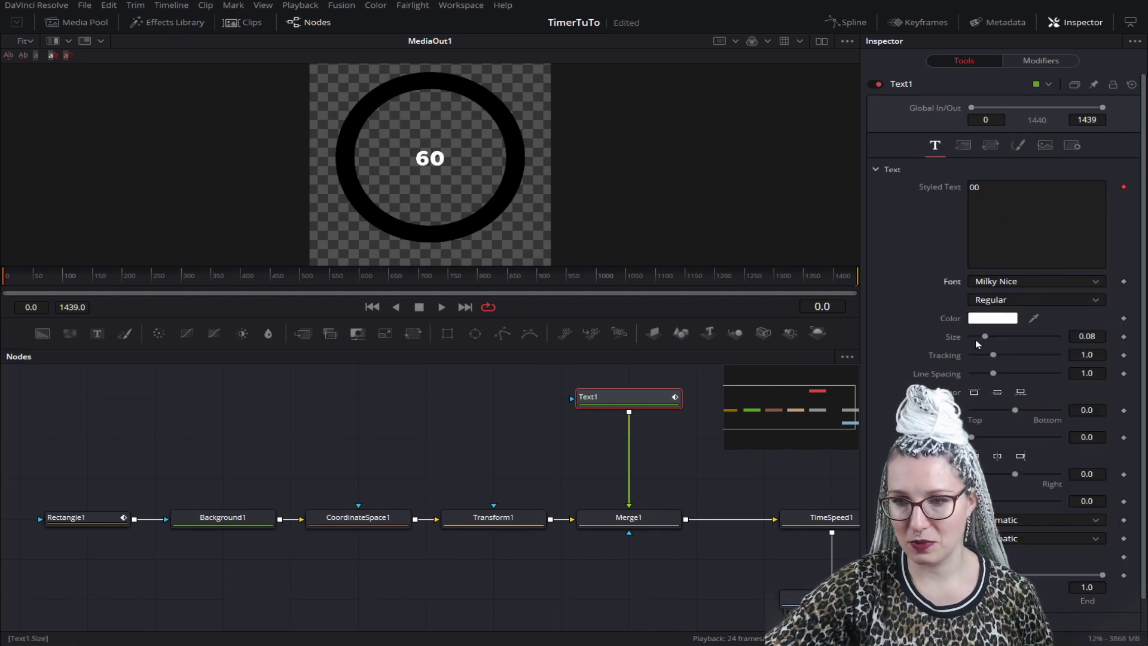
pyautogui.moveTo(987, 341); pyautogui.dragTo(1018, 350)
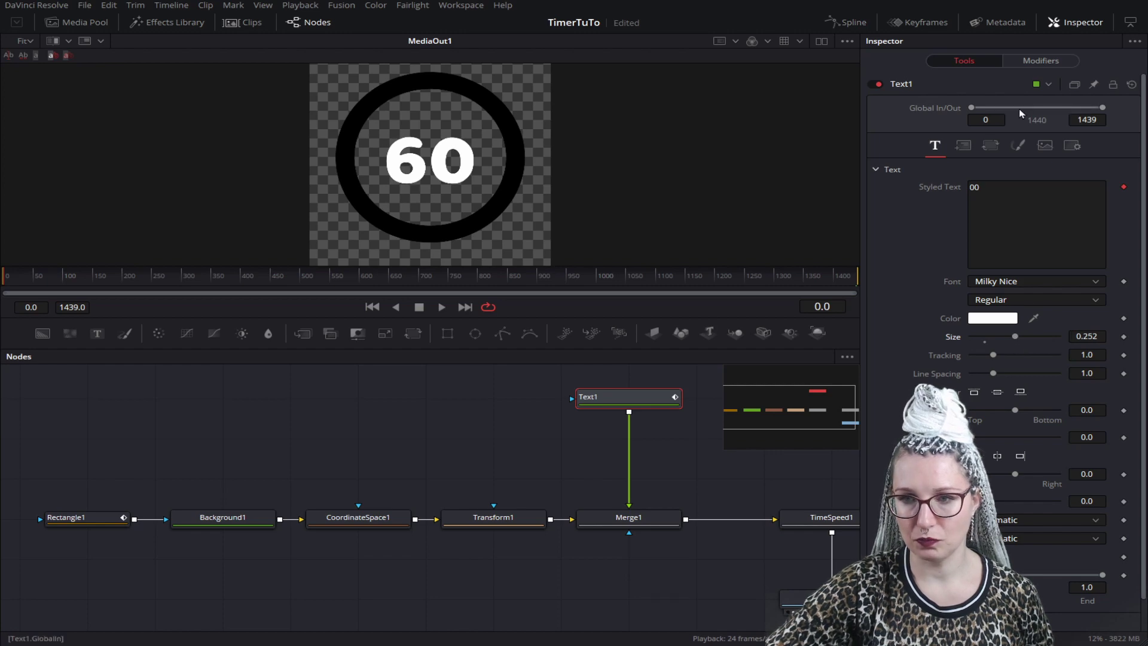
pyautogui.click(1018, 145)
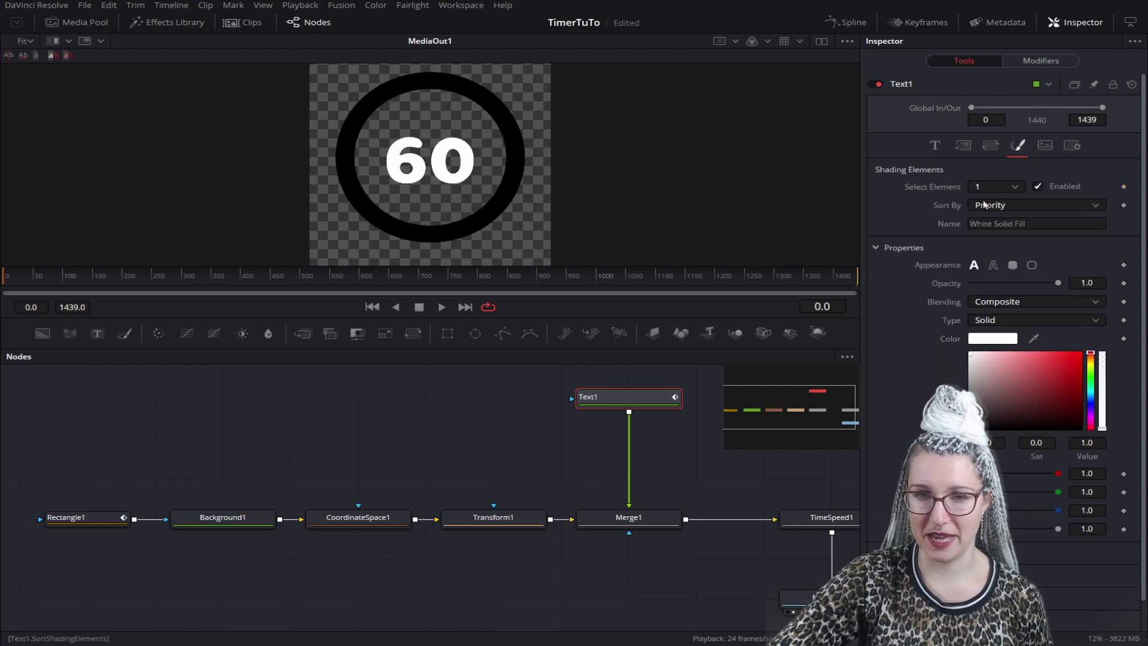
pyautogui.moveTo(834, 475)
pyautogui.mouseDown()
pyautogui.moveTo(460, 259)
pyautogui.moveTo(451, 242)
pyautogui.mouseUp()
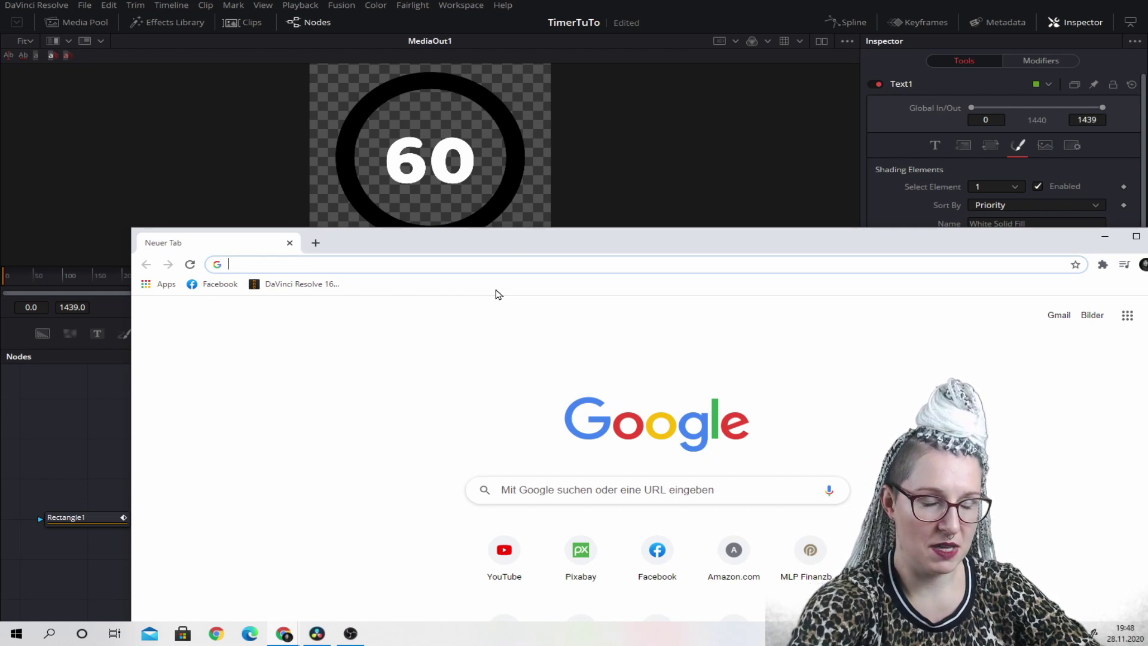
# Step: Search for a color palette generator and open Coolors' trending palettes
pyautogui.write('colo')
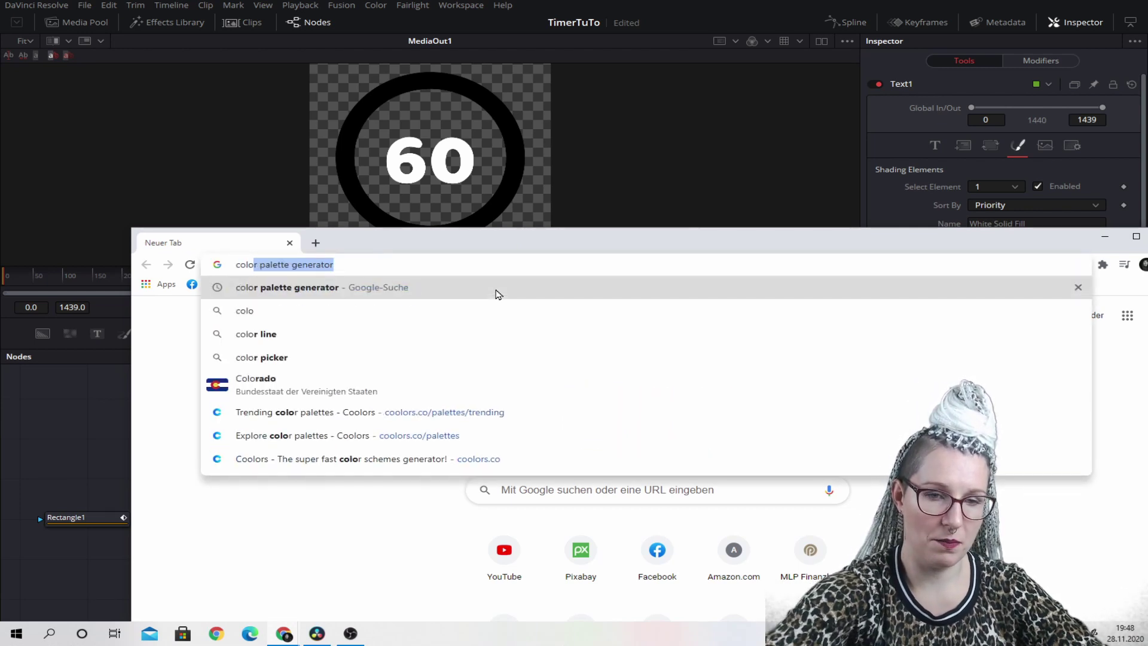
pyautogui.press('Return')
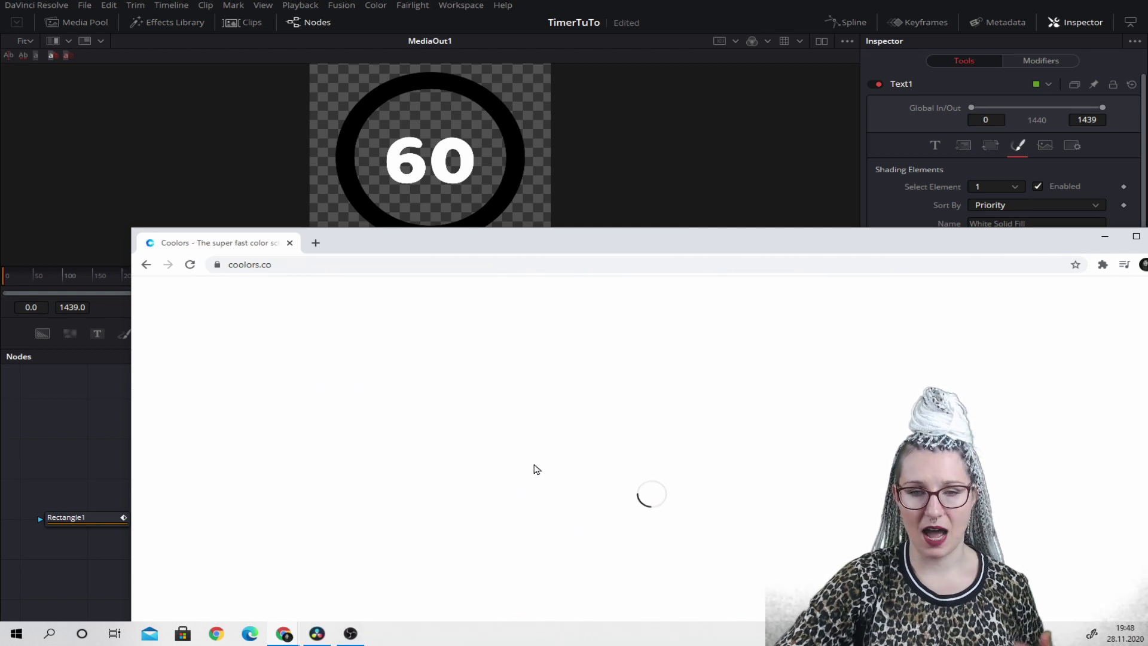
pyautogui.scroll(-3, 574, 464)
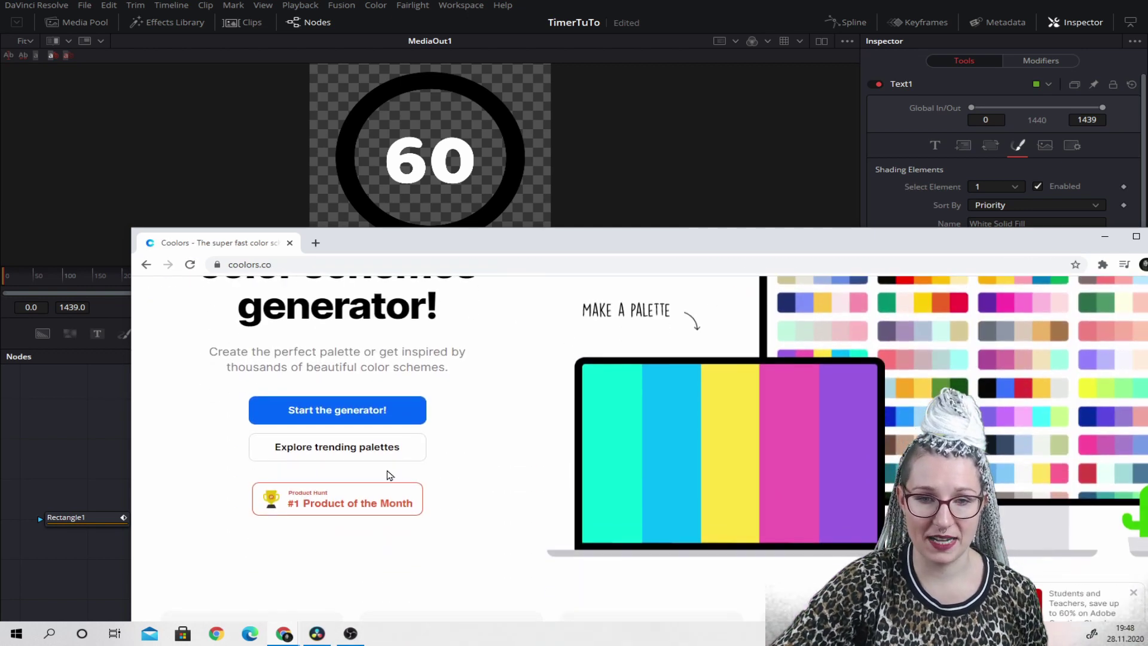
pyautogui.click(352, 454)
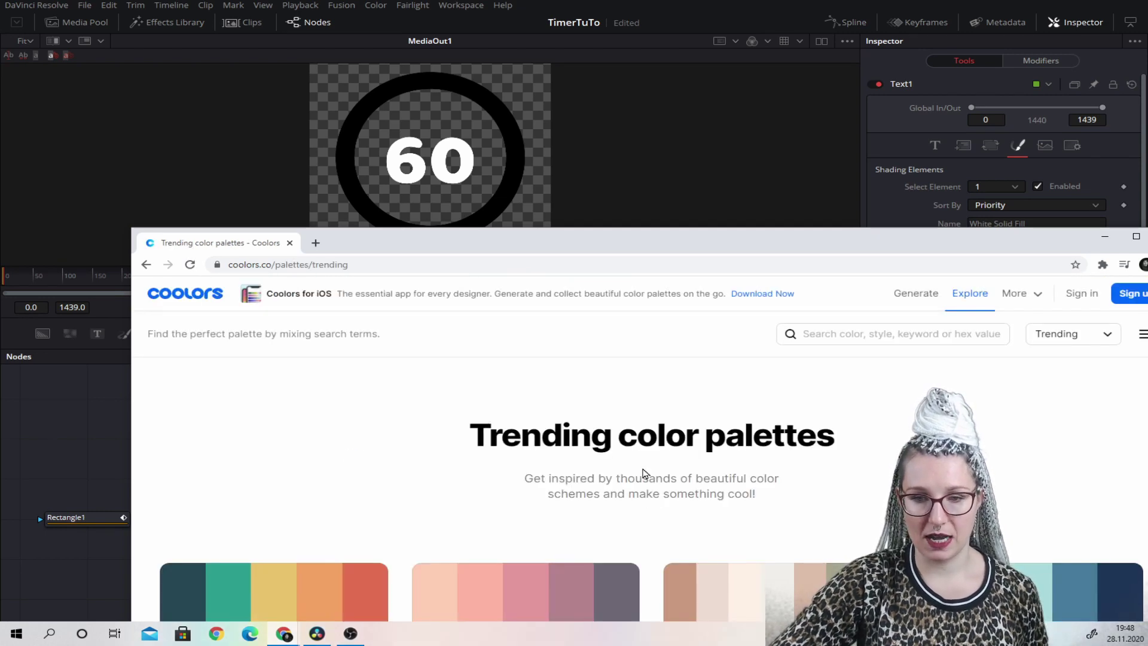
# Step: Browse the trending palettes, then move the browser to the other monitor
pyautogui.scroll(-3, 694, 478)
pyautogui.scroll(-3, 742, 485)
pyautogui.scroll(-2, 739, 473)
pyautogui.scroll(-3, 738, 492)
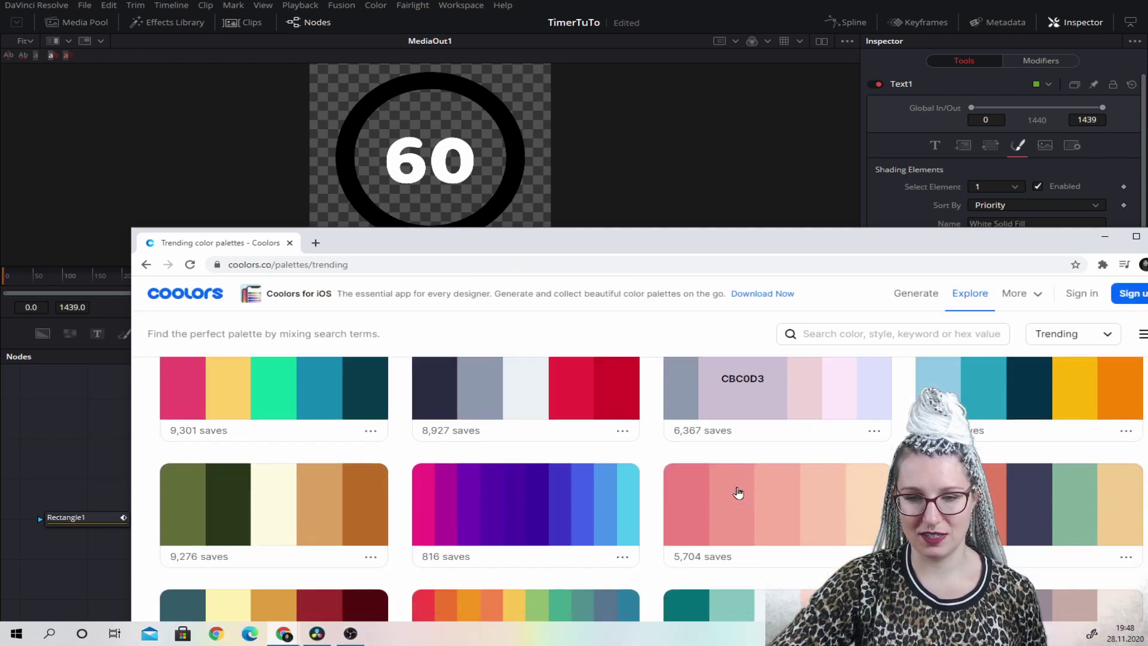
pyautogui.scroll(-1, 739, 492)
pyautogui.scroll(-3, 739, 492)
pyautogui.scroll(-3, 740, 492)
pyautogui.scroll(-2, 739, 492)
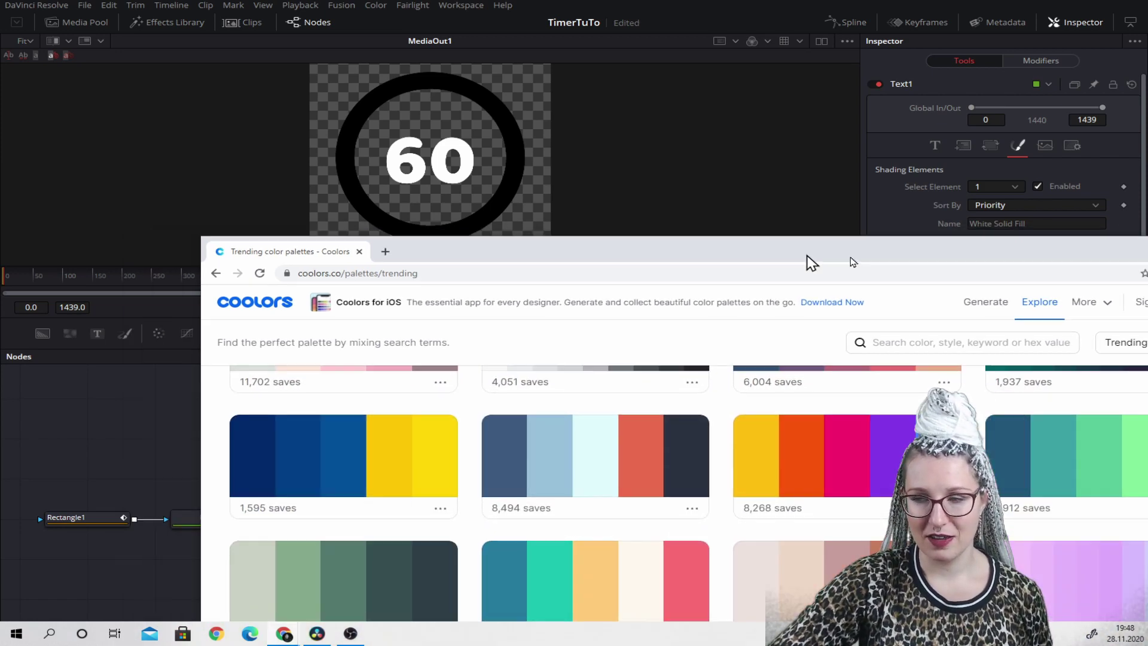
pyautogui.moveTo(808, 242); pyautogui.dragTo(1147, 245)
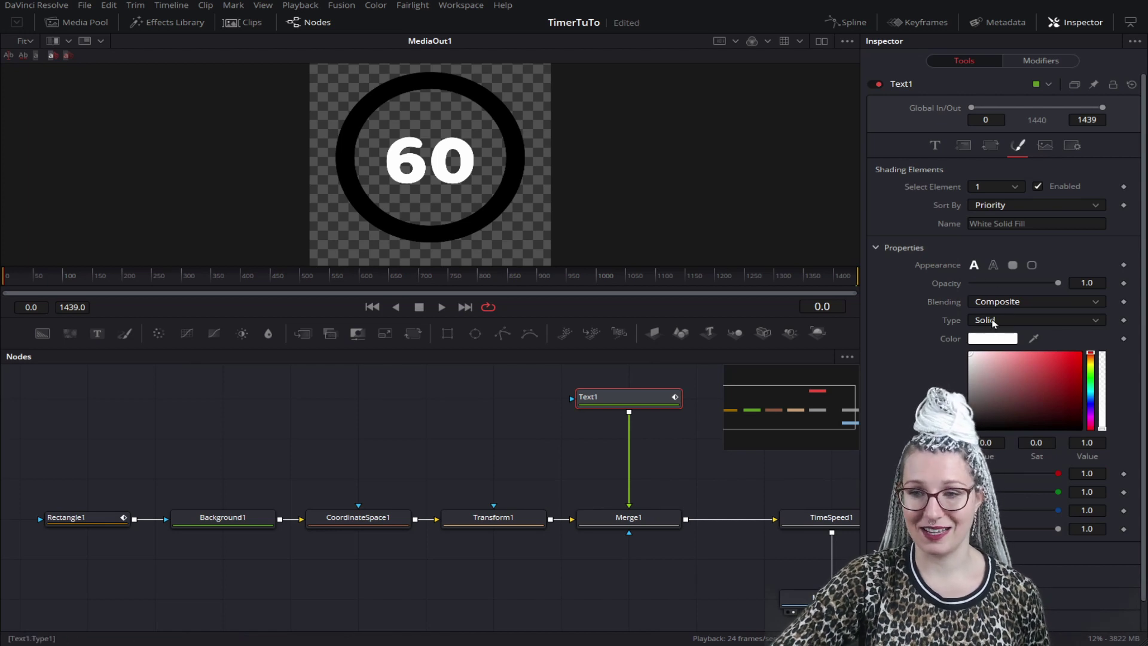
# Step: Switch the 60's fill to a gradient starting with yellow #ffbe0b sampled from the palette
pyautogui.click(994, 322)
pyautogui.click(996, 366)
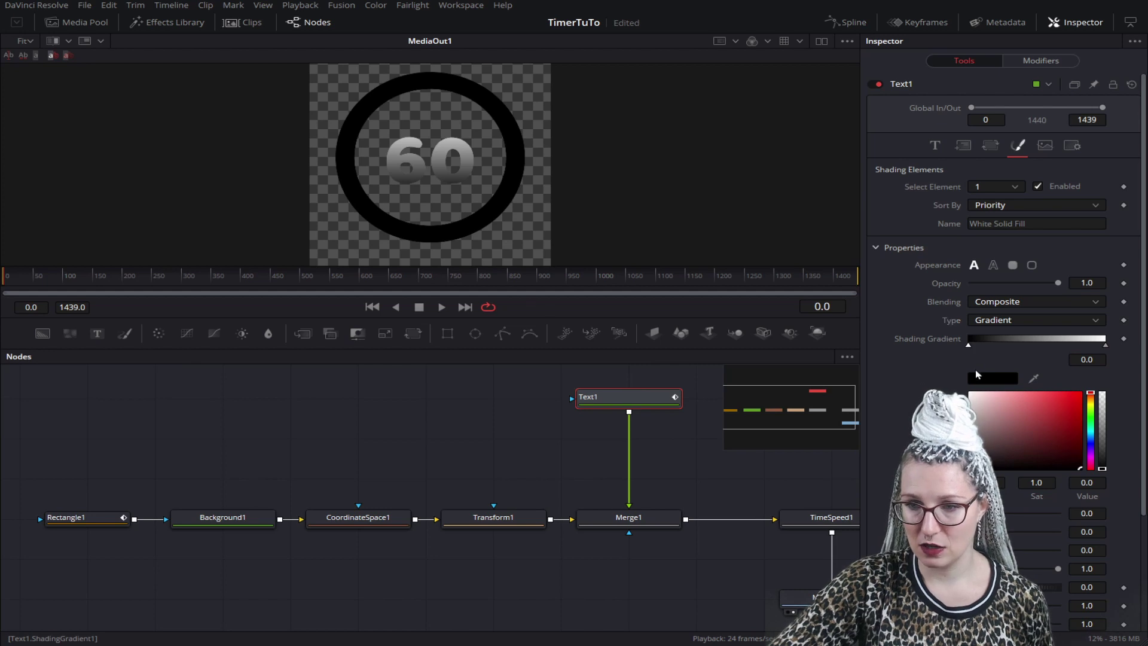
pyautogui.click(977, 375)
pyautogui.click(441, 319)
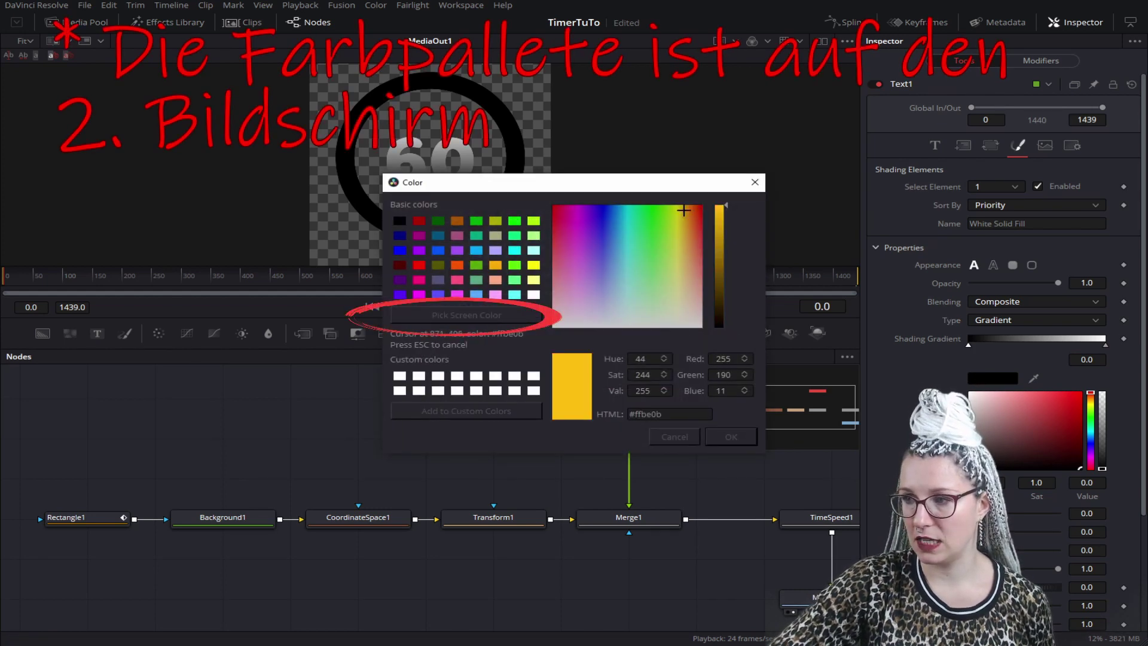
pyautogui.click(740, 438)
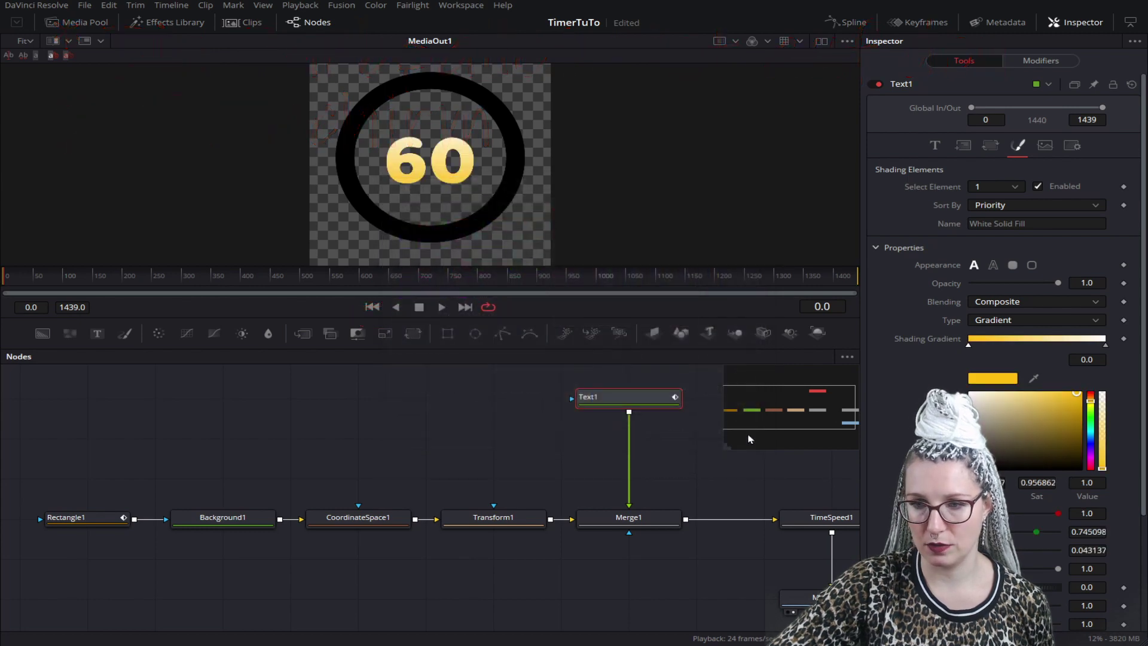
# Step: Make the gradient's end stop pink #ff006e and move it to about 0.67
pyautogui.click(1105, 346)
pyautogui.click(993, 378)
pyautogui.click(467, 315)
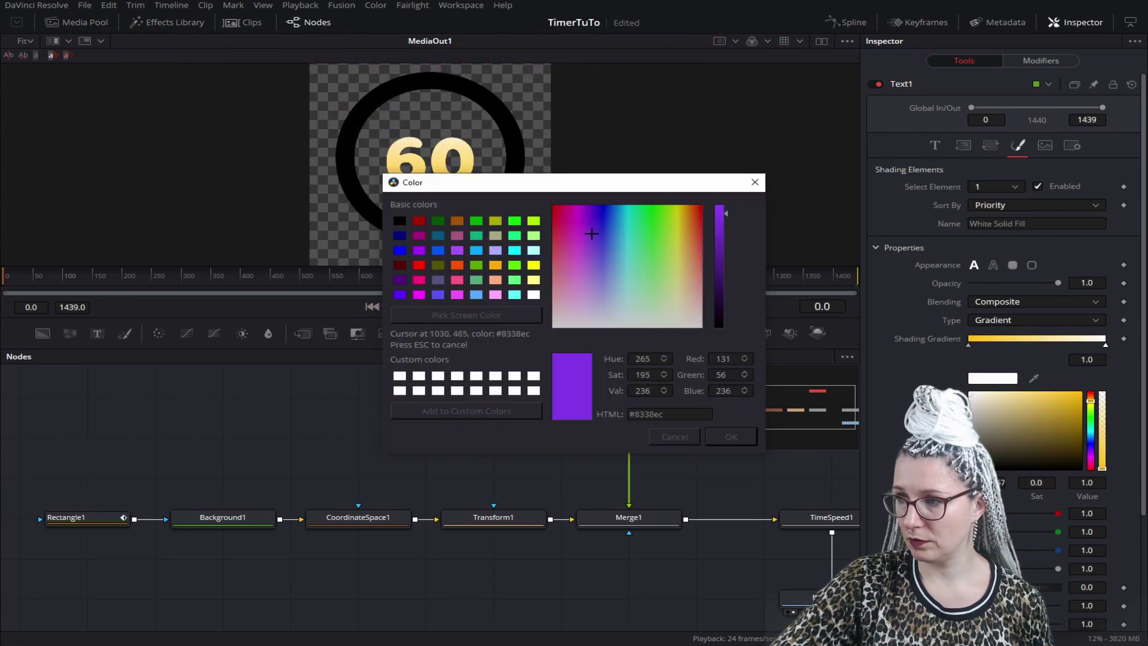
pyautogui.click(731, 437)
pyautogui.click(996, 341)
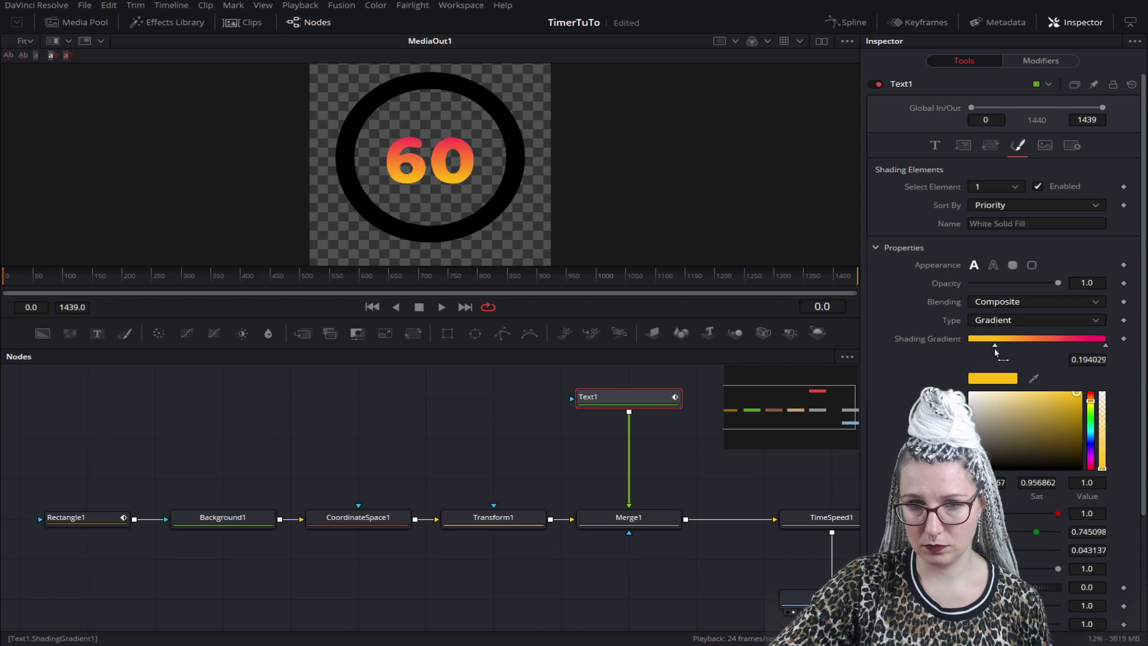
pyautogui.moveTo(1106, 347); pyautogui.dragTo(1060, 361)
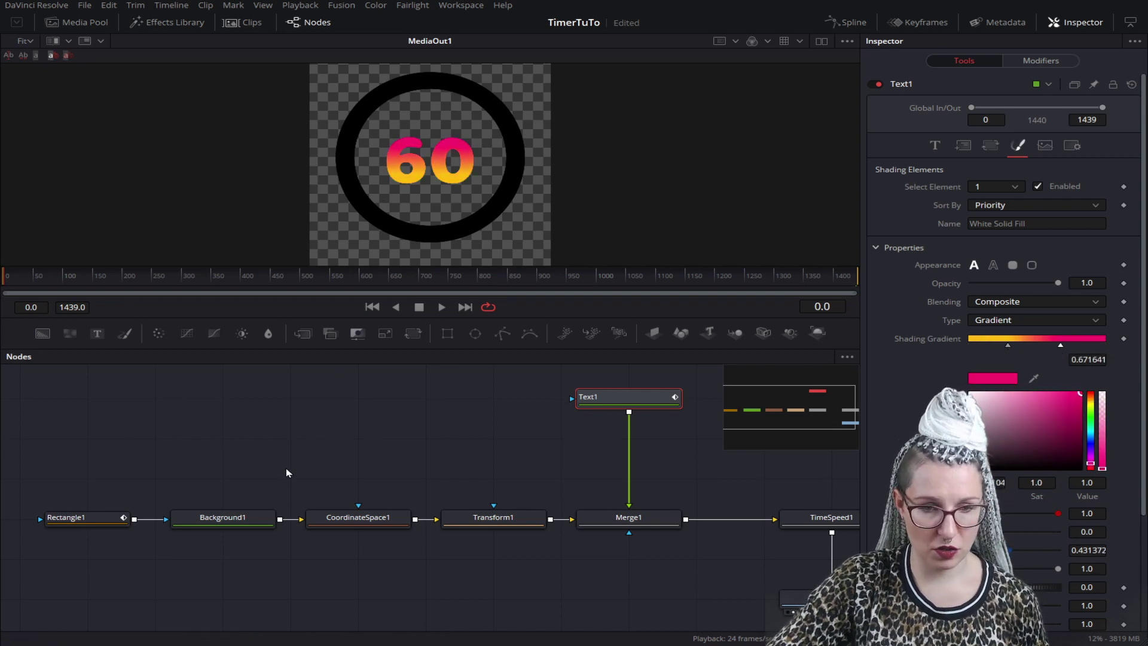
pyautogui.click(244, 524)
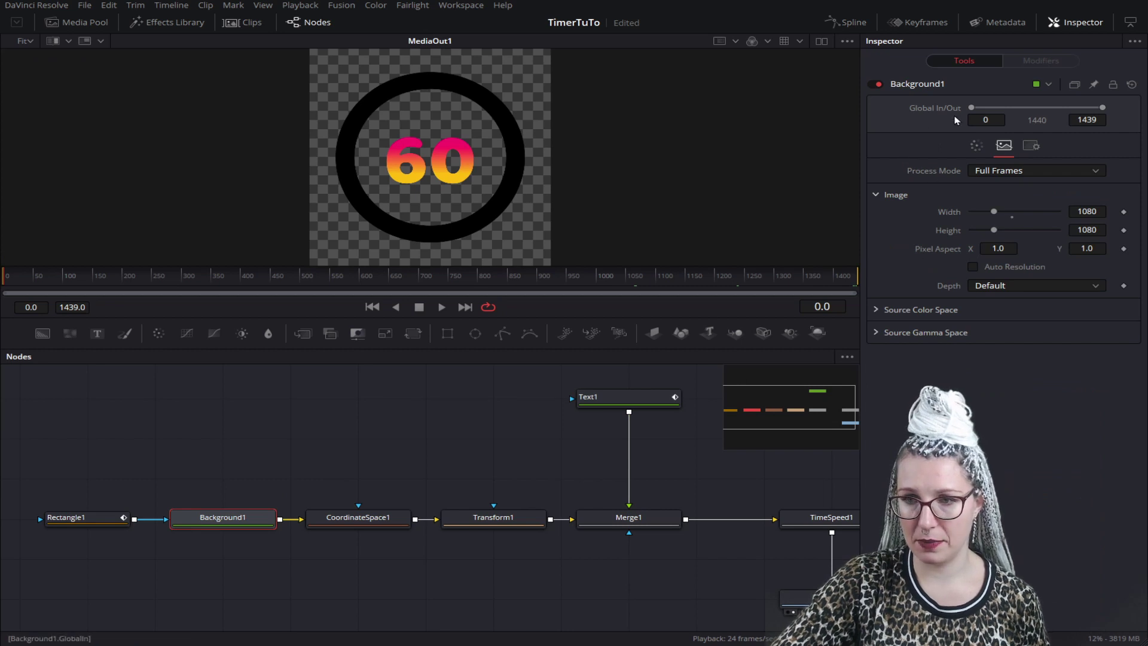
# Step: Give Background1 a gradient fill with orange #fb5607 as the first stop
pyautogui.click(977, 146)
pyautogui.click(995, 189)
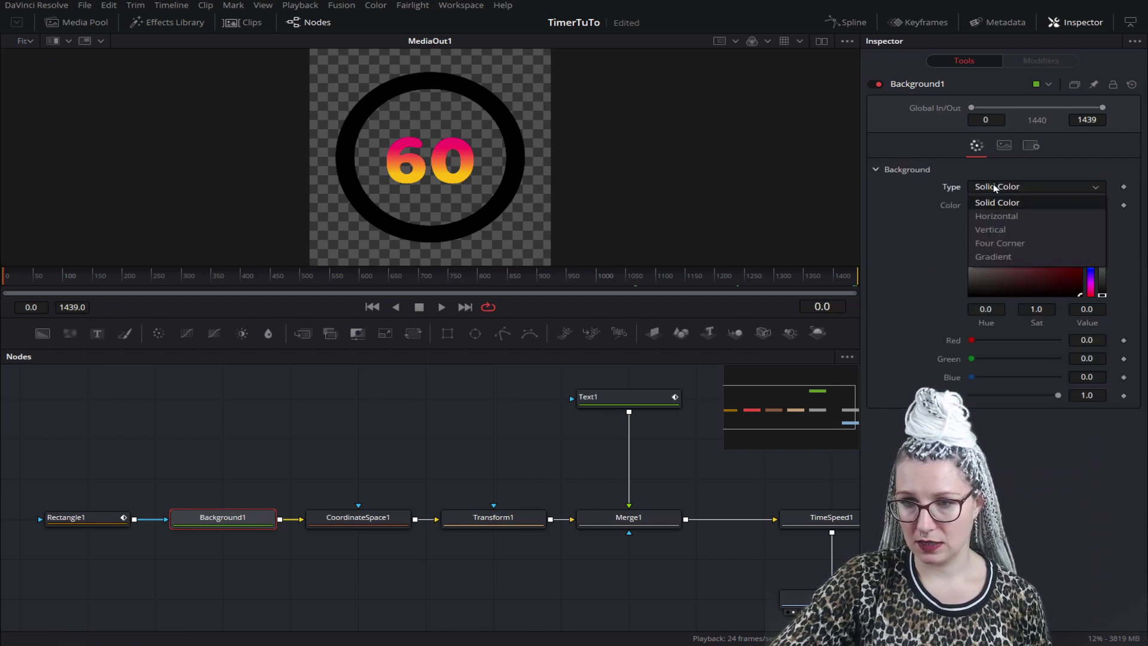
pyautogui.click(1009, 258)
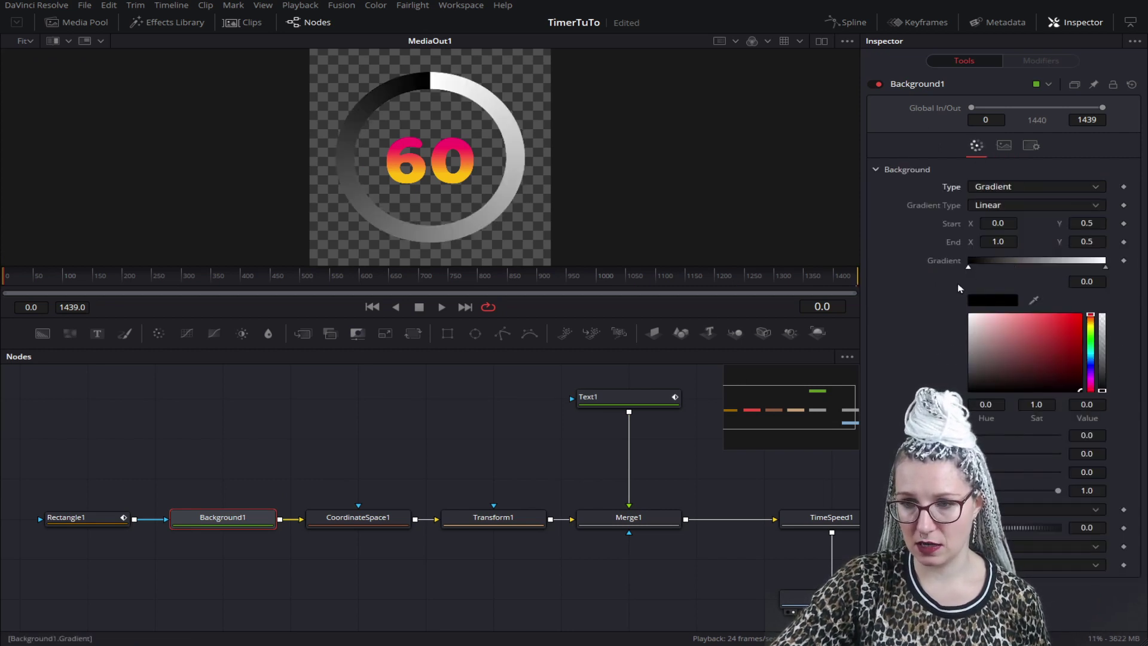
pyautogui.click(977, 300)
pyautogui.click(467, 315)
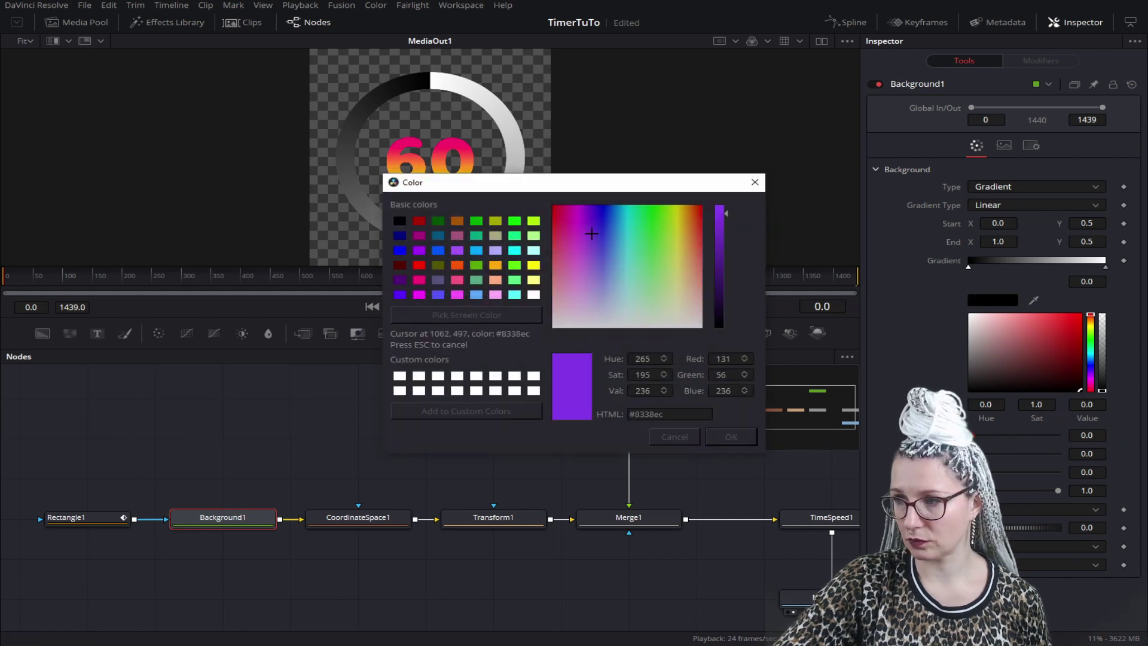
pyautogui.click(731, 436)
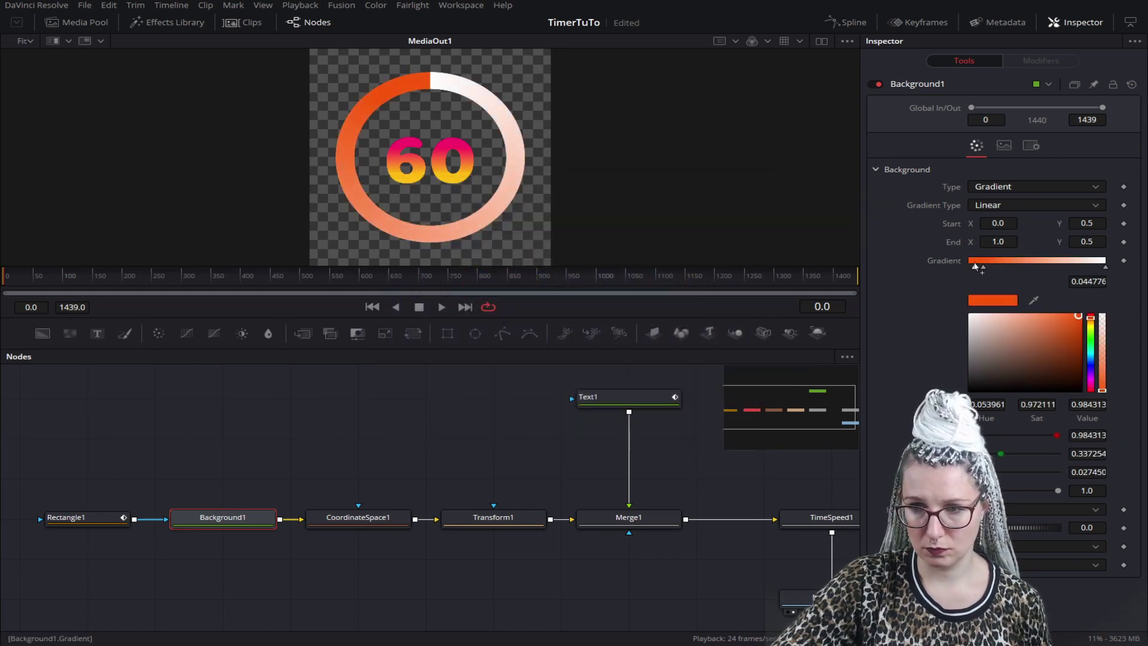
# Step: Set the ring gradient's end stop to yellow and add an orange stop at about 0.29
pyautogui.click(1106, 267)
pyautogui.click(993, 301)
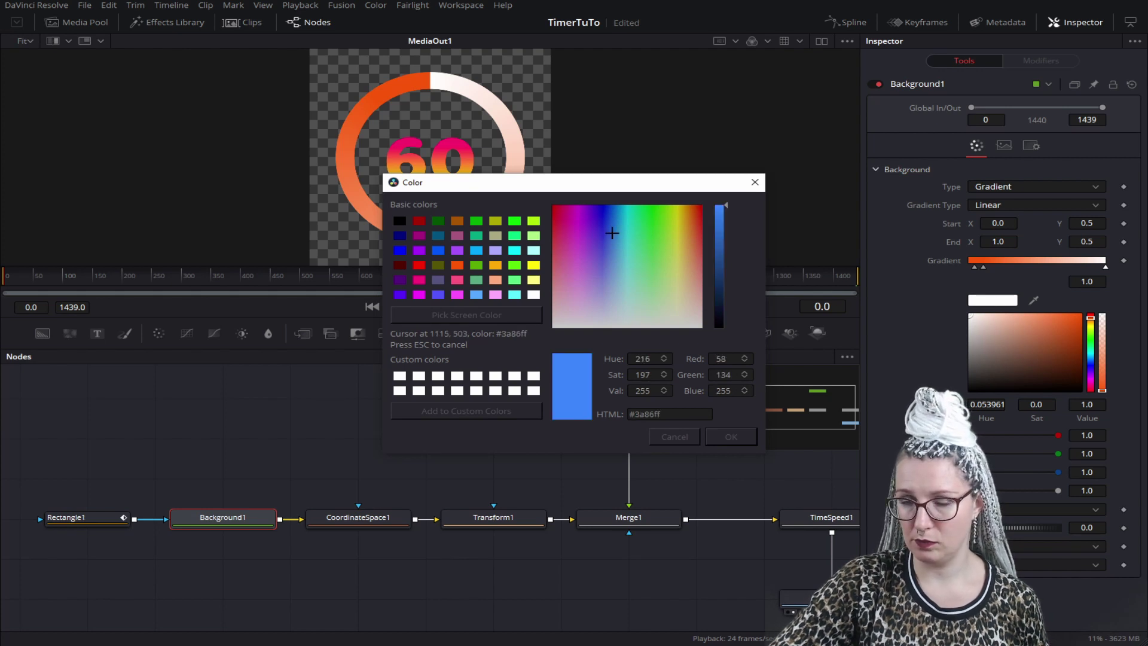
pyautogui.click(496, 264)
pyautogui.click(731, 436)
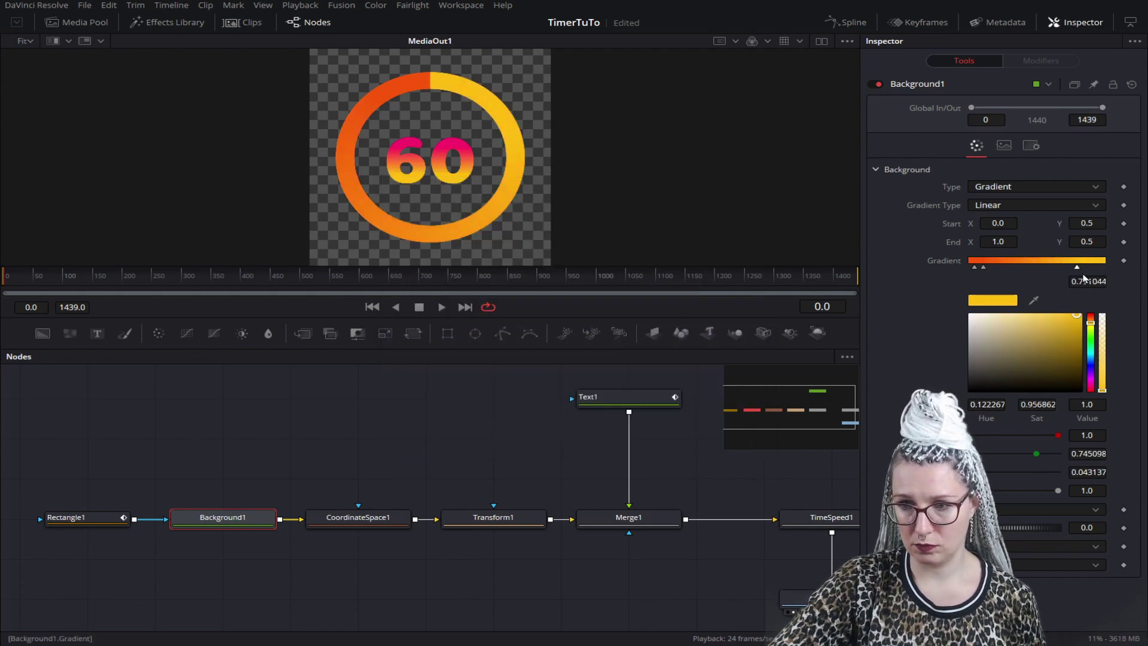
pyautogui.click(1077, 260)
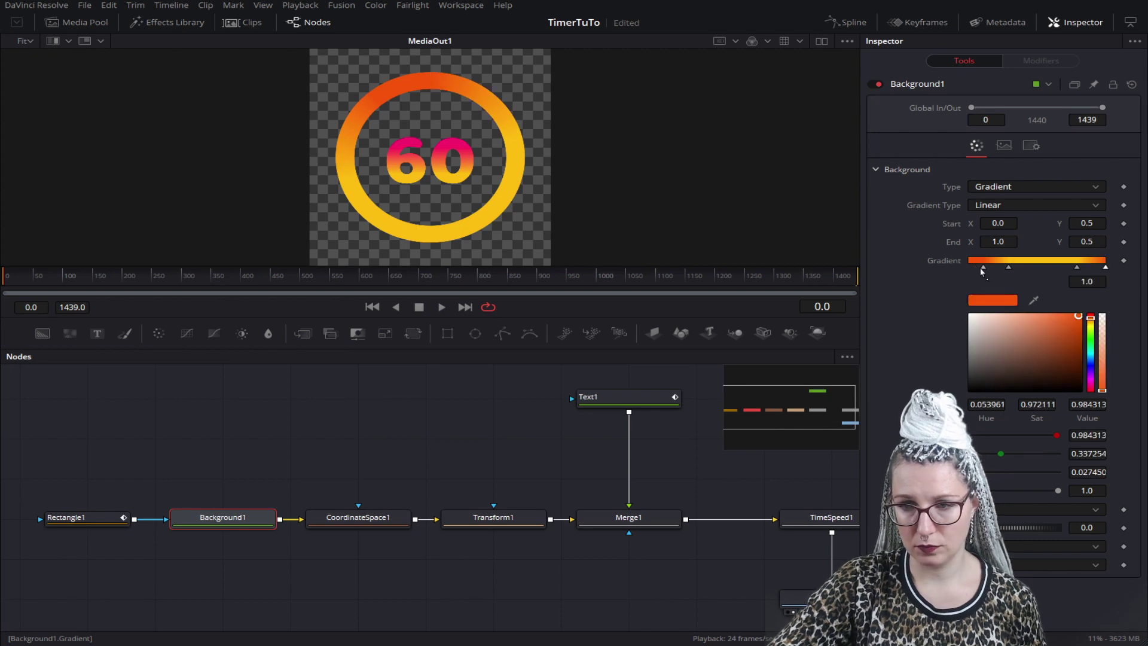
pyautogui.moveTo(983, 267); pyautogui.dragTo(1102, 267)
# Step: Enable Text1's shading element 2 as an outline colored purple #8338ec
pyautogui.click(598, 398)
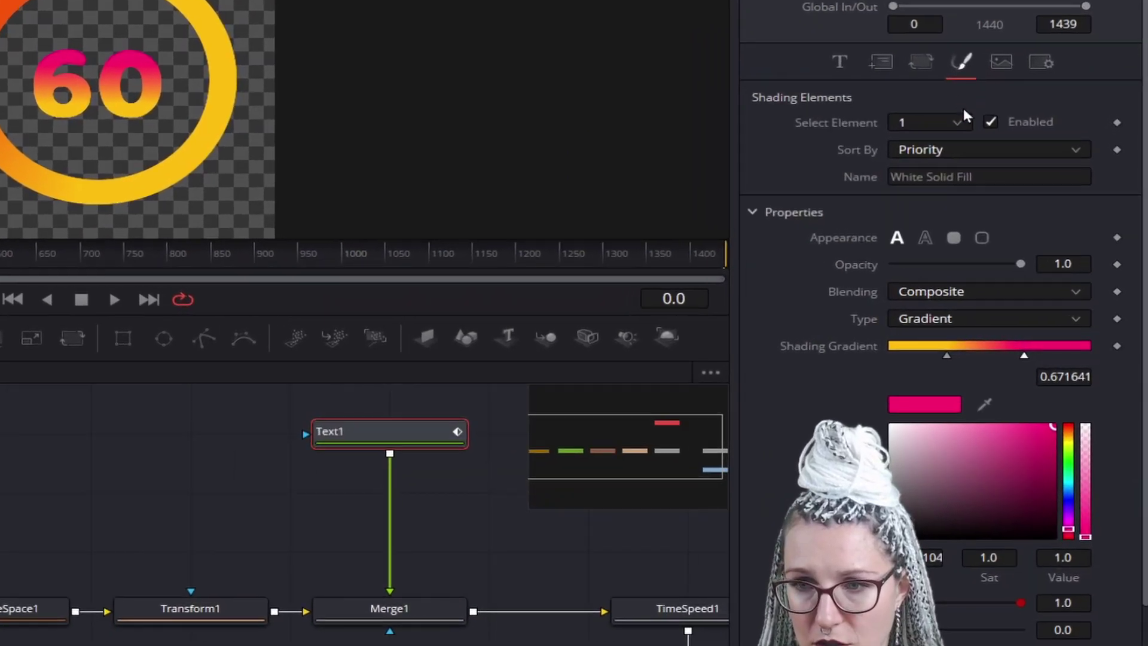
pyautogui.click(1018, 187)
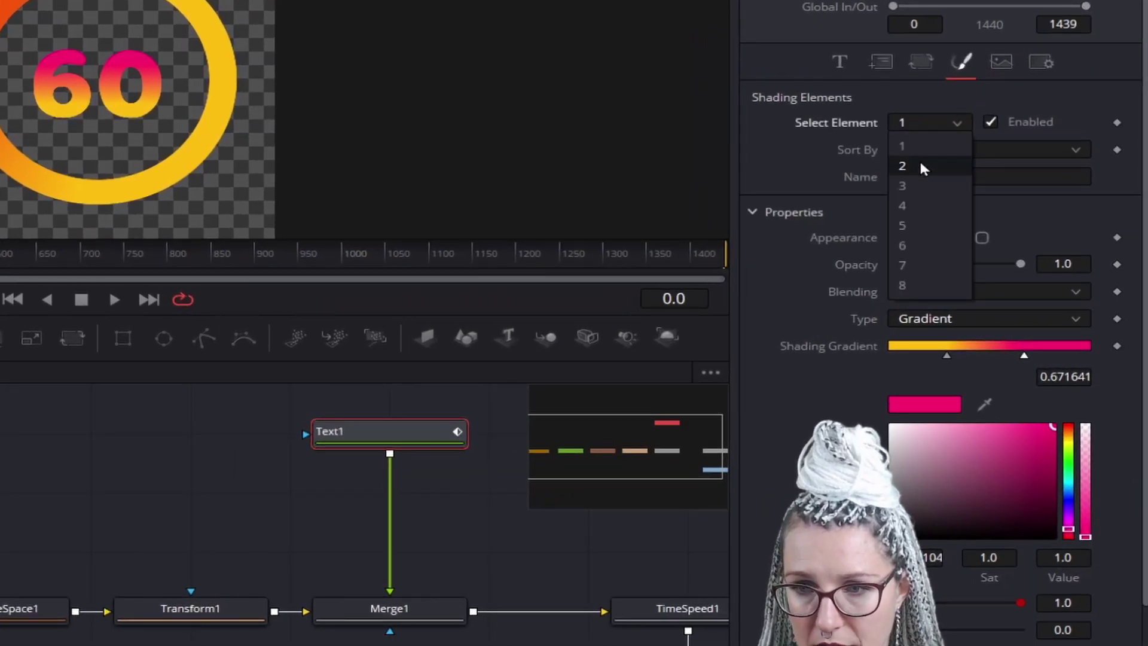
pyautogui.click(918, 163)
pyautogui.click(990, 122)
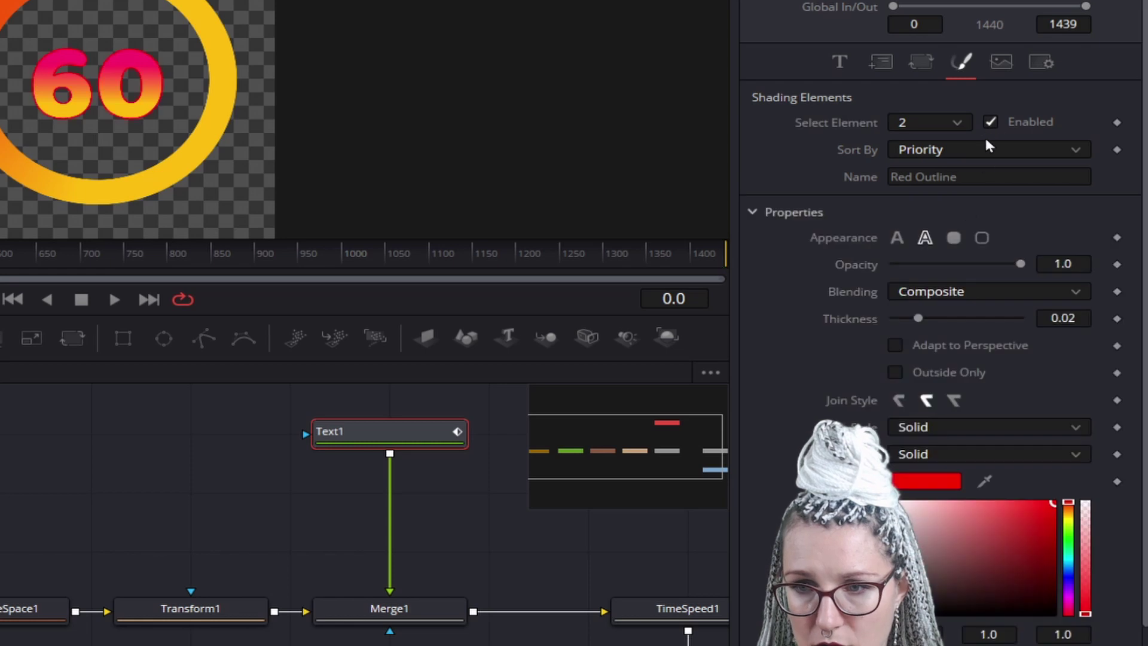
pyautogui.click(907, 484)
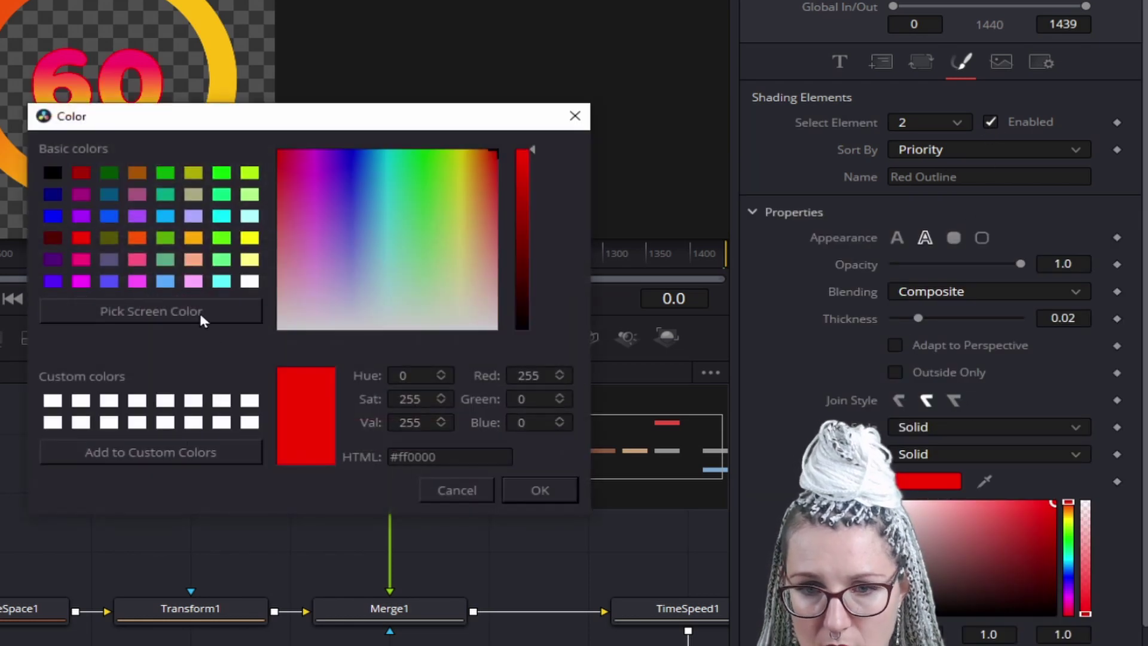
pyautogui.click(187, 311)
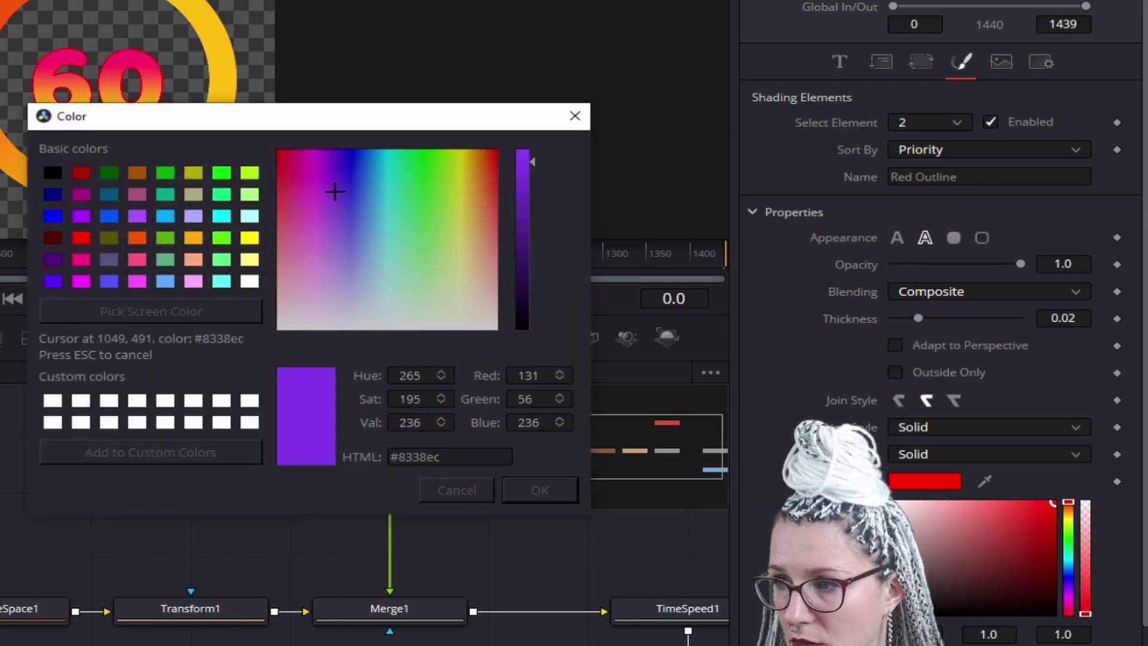
pyautogui.click(81, 215)
pyautogui.click(551, 490)
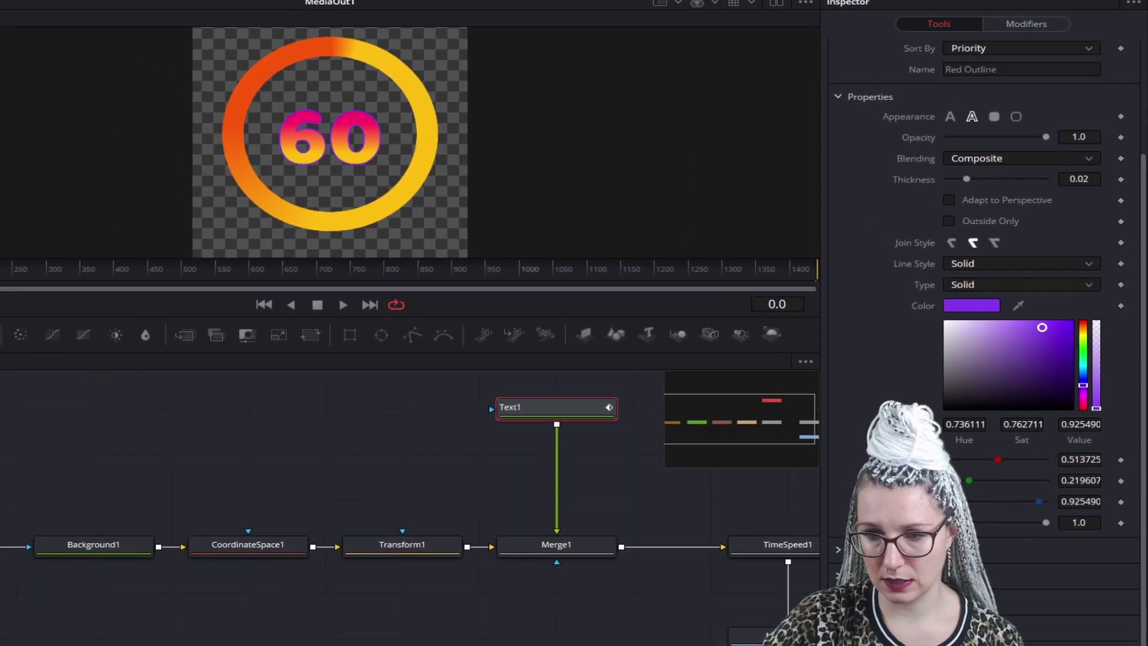
# Step: Soften the outline to 2.2 and thin it to about 0.016
pyautogui.click(849, 580)
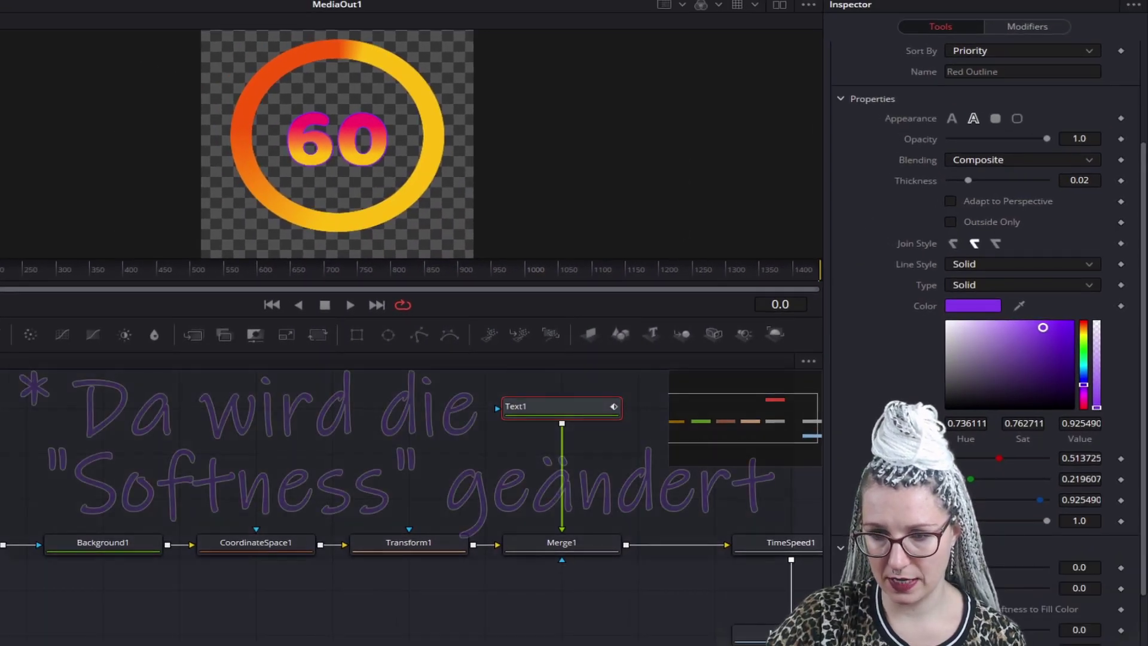
pyautogui.moveTo(951, 567)
pyautogui.mouseDown()
pyautogui.moveTo(972, 567)
pyautogui.moveTo(972, 588)
pyautogui.mouseUp()
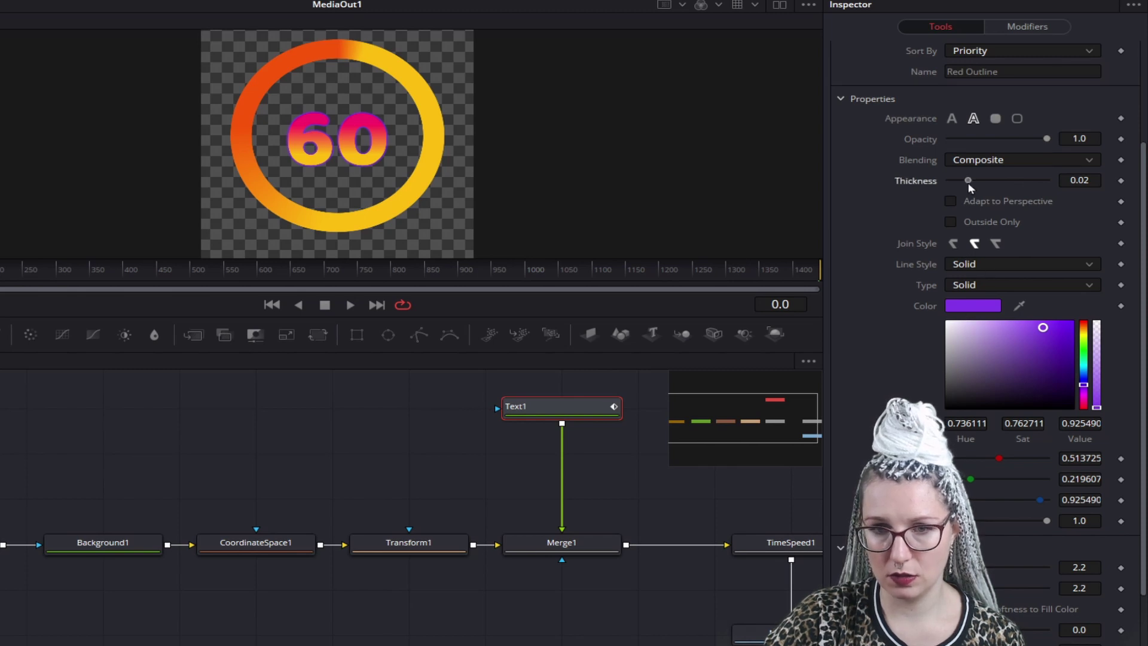
pyautogui.moveTo(968, 181); pyautogui.dragTo(959, 183)
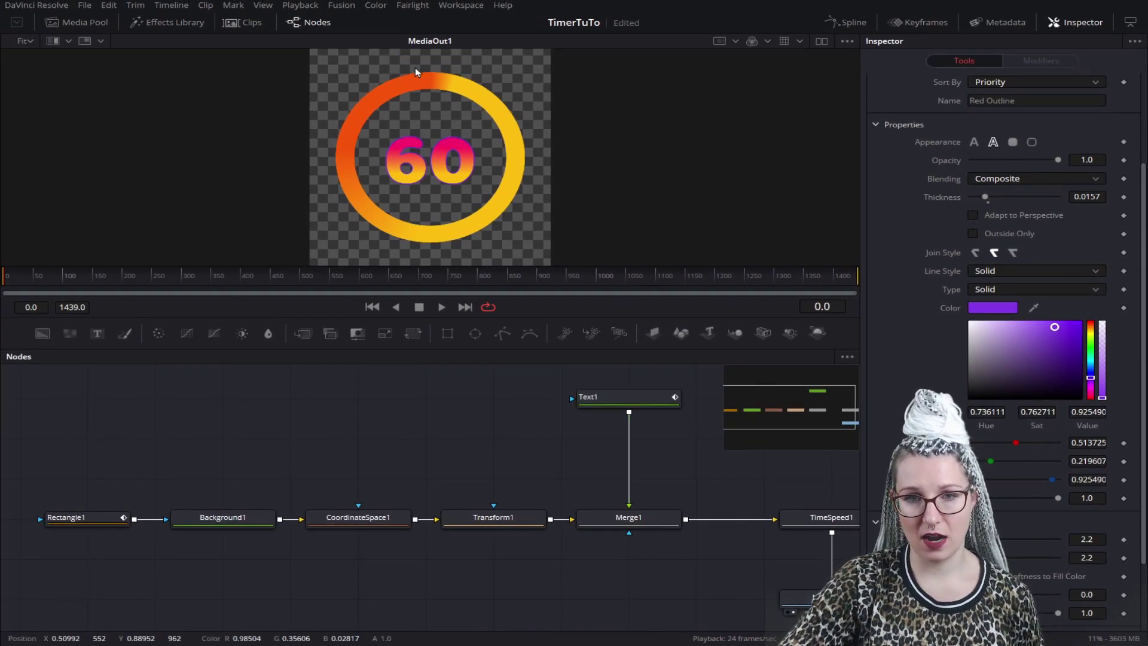
pyautogui.moveTo(80, 463)
pyautogui.mouseDown()
pyautogui.moveTo(93, 520)
pyautogui.moveTo(497, 573)
pyautogui.mouseUp()
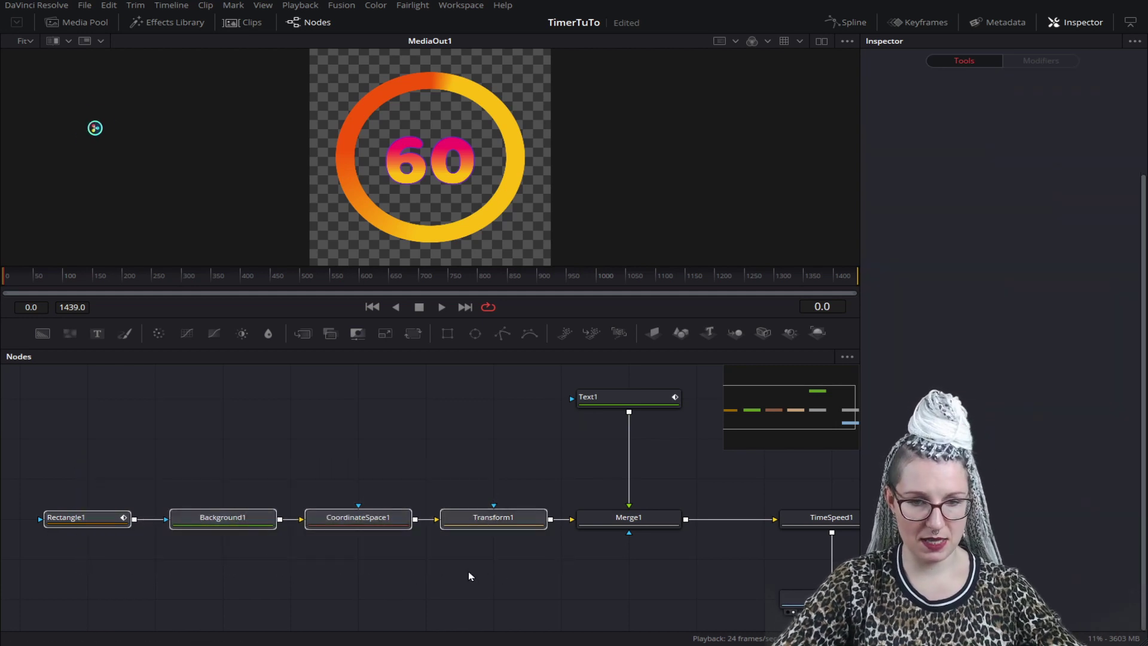
# Step: Copy the ring nodes and paste a duplicate chain, Rectangle1_1 to Transform1_1, below
pyautogui.hotkey('ctrl', 'c')
pyautogui.hotkey('ctrl', 'v')
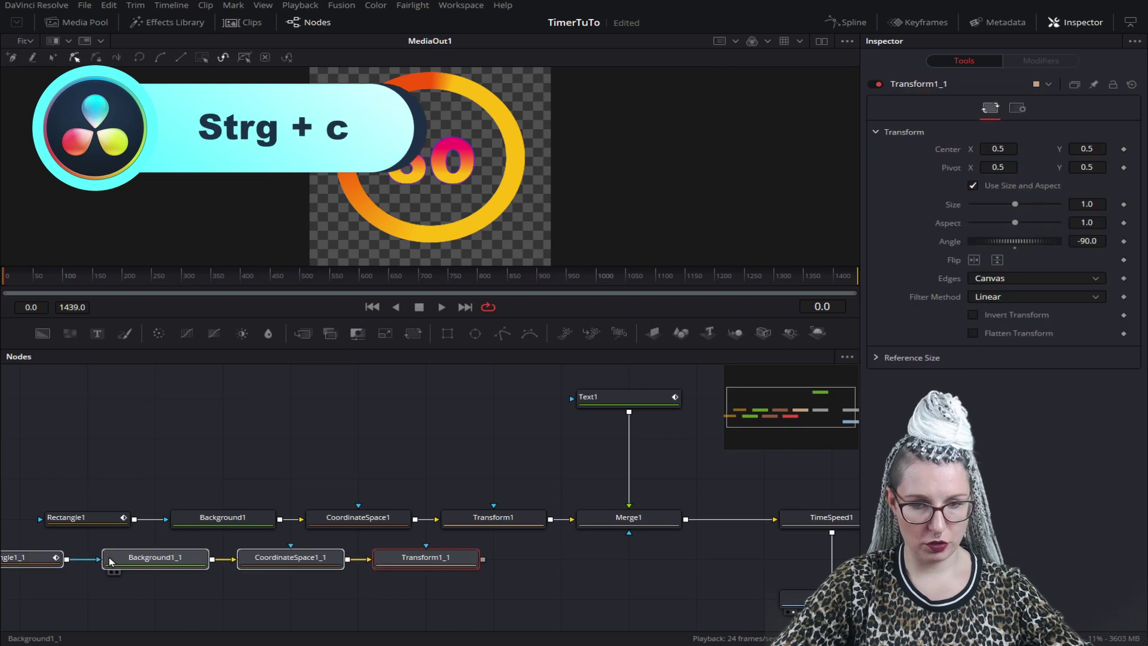
pyautogui.hotkey('ctrl', 'v')
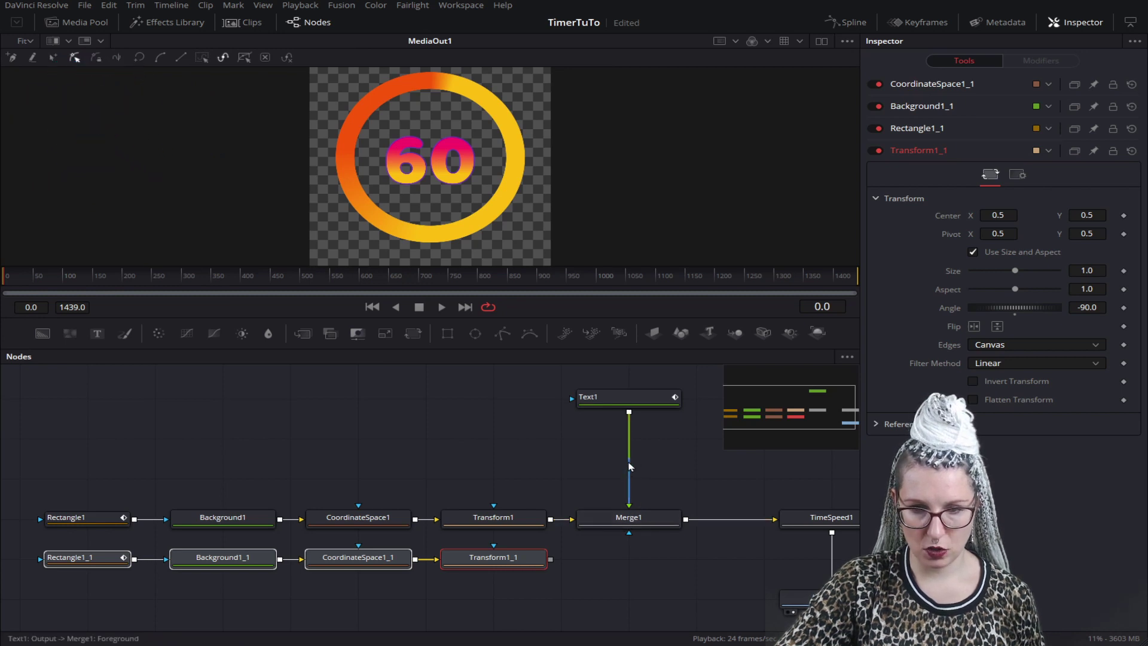
# Step: Insert a Merge2 node layering Transform1 over Transform1_1 and feeding it into Merge1
pyautogui.moveTo(635, 524); pyautogui.dragTo(693, 527)
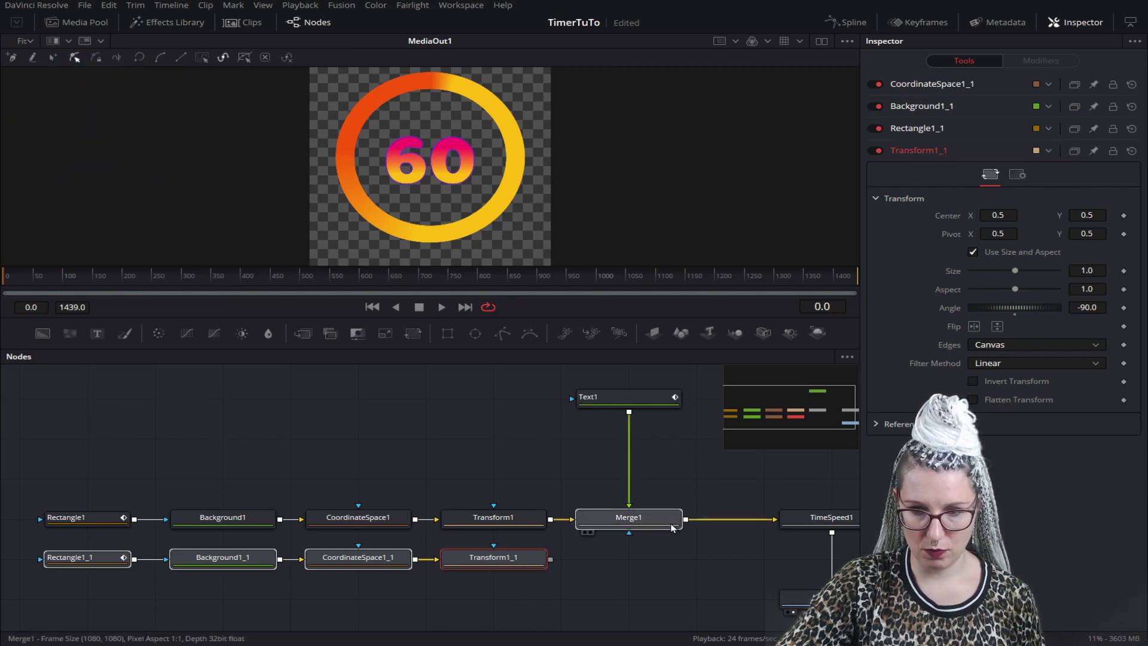
pyautogui.click(697, 525)
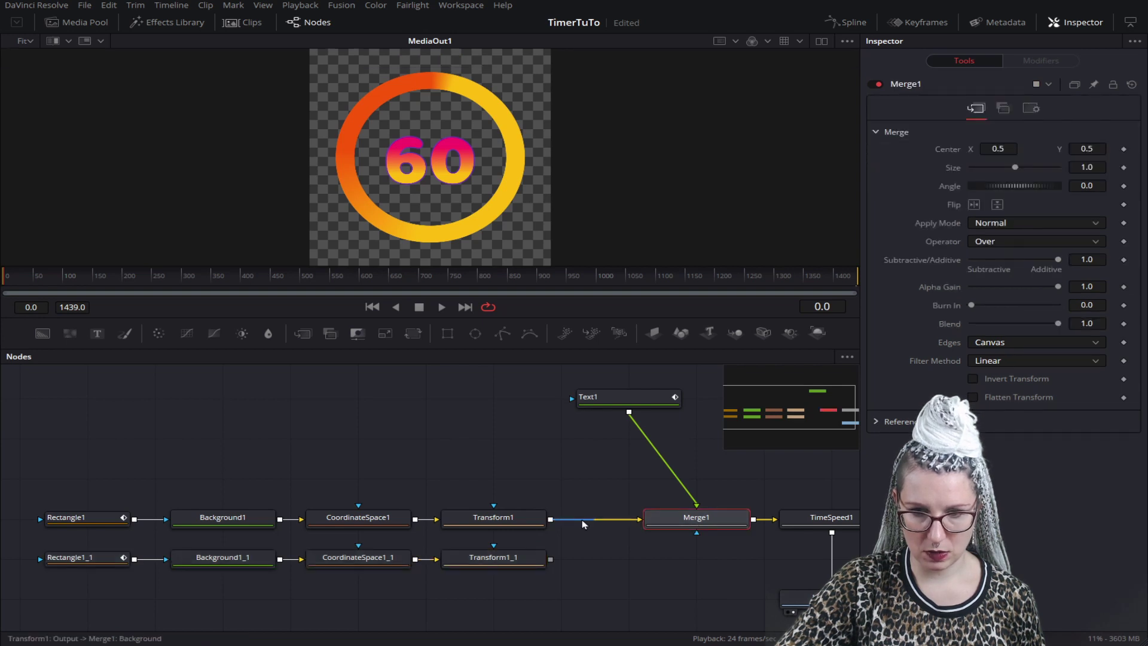
pyautogui.click(601, 526)
pyautogui.press('Delete')
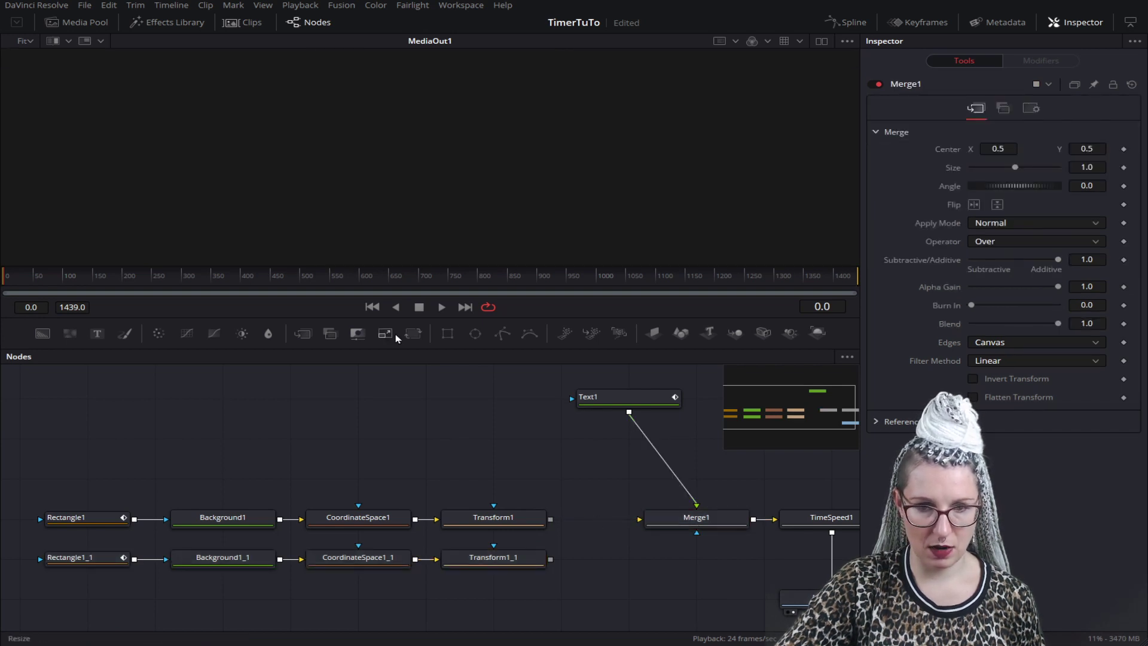
pyautogui.moveTo(305, 339)
pyautogui.mouseDown()
pyautogui.moveTo(647, 579)
pyautogui.moveTo(658, 574)
pyautogui.mouseUp()
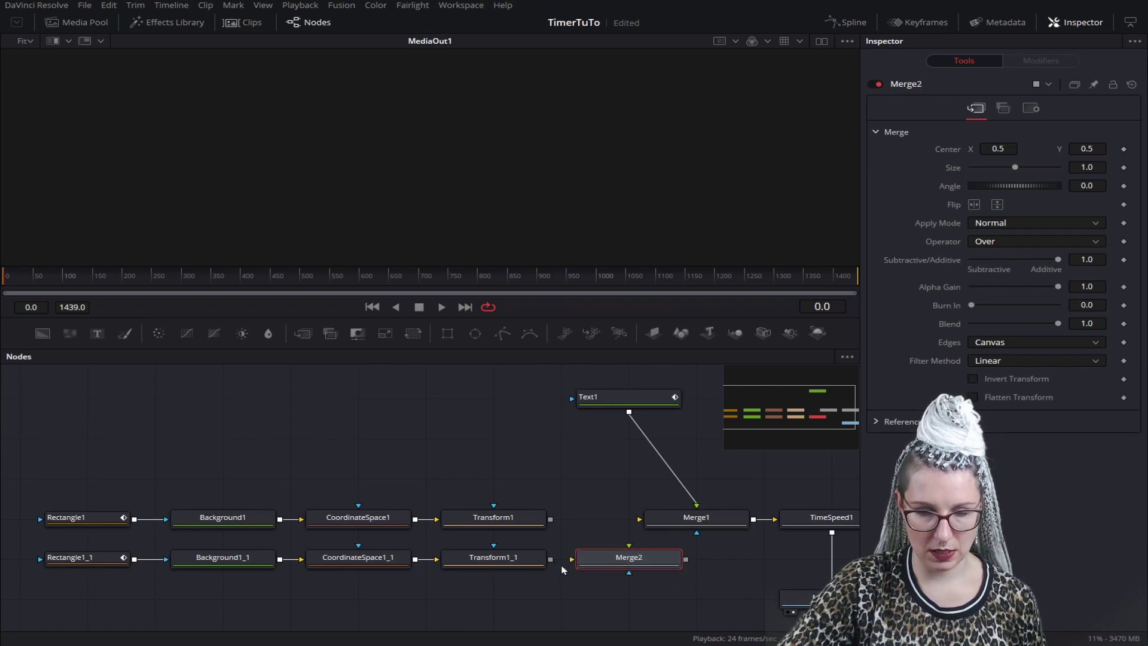
pyautogui.moveTo(551, 560); pyautogui.dragTo(573, 565)
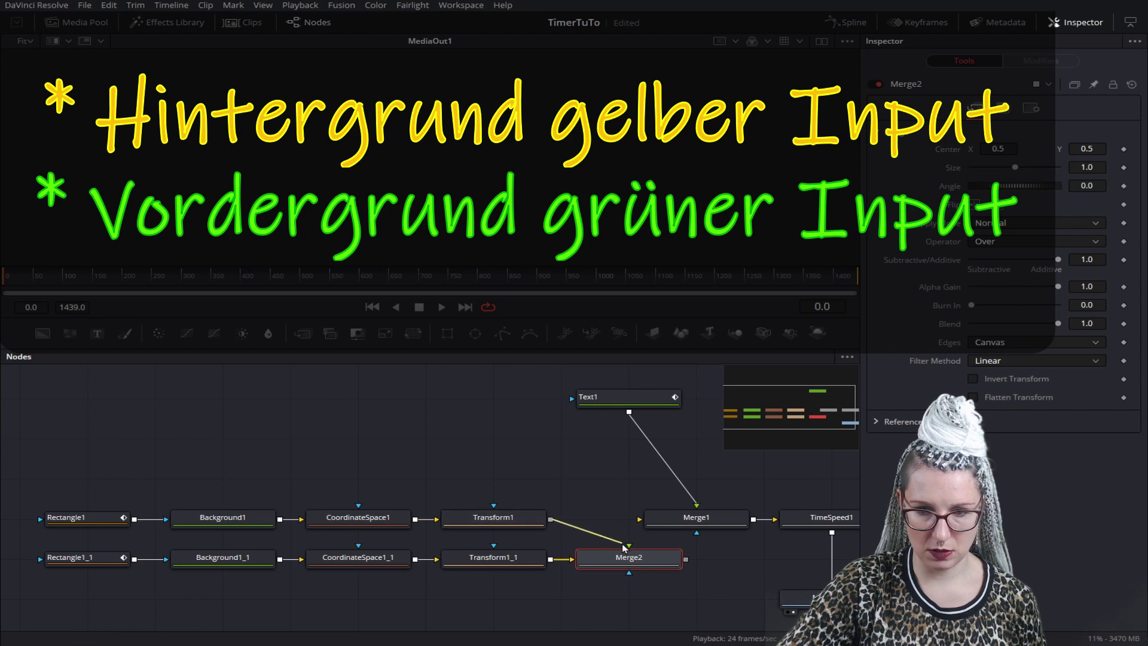
pyautogui.moveTo(625, 546); pyautogui.dragTo(638, 522)
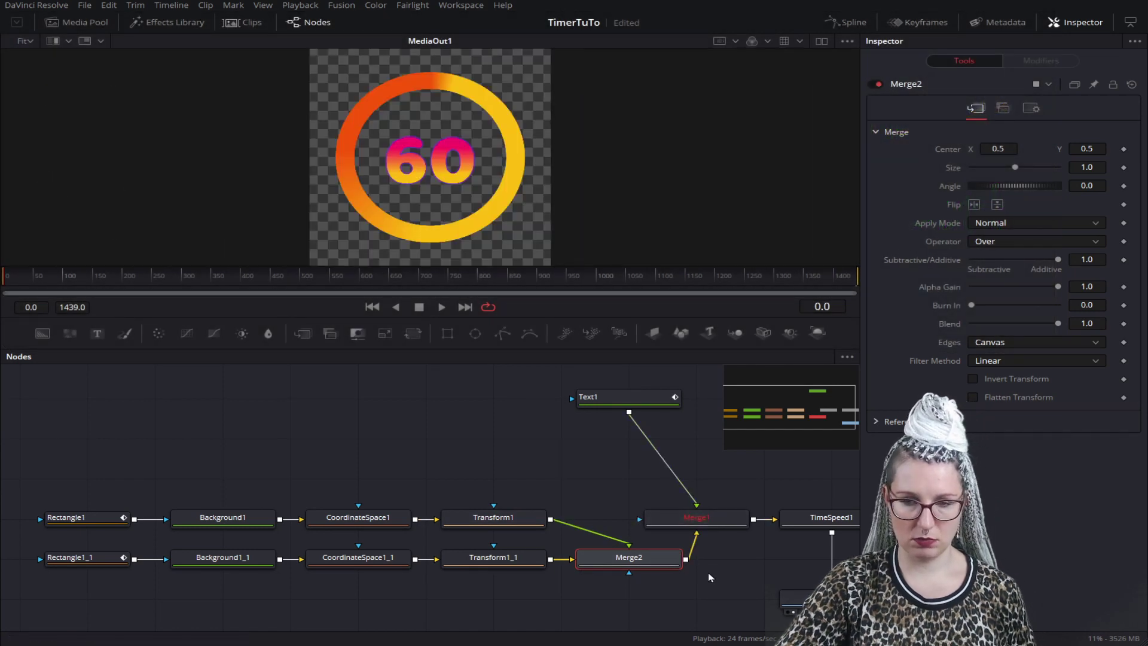
# Step: Raise Rectangle1_1's height from 0.11 to 0.142 to thicken the duplicate ring
pyautogui.click(71, 559)
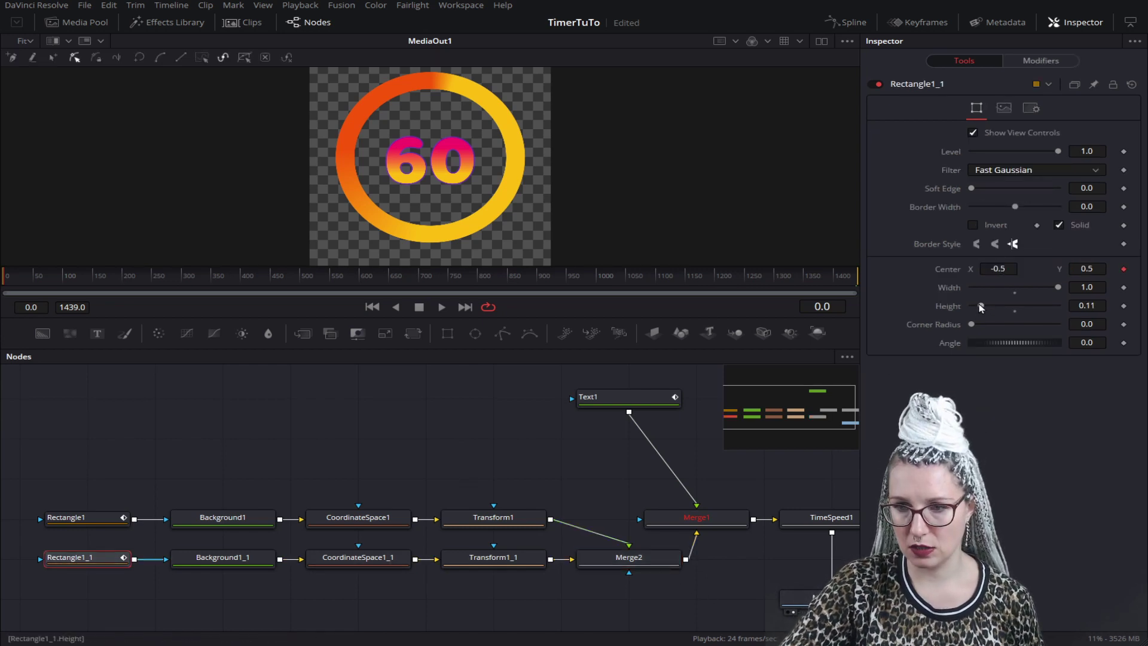
pyautogui.moveTo(985, 309); pyautogui.dragTo(989, 321)
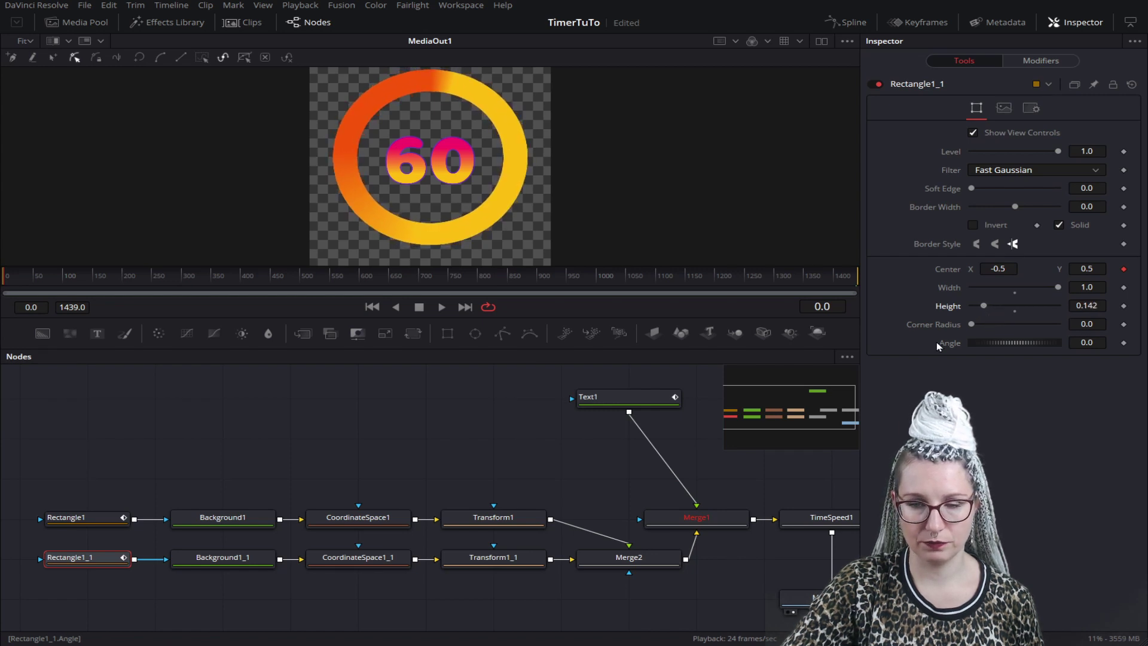
pyautogui.click(230, 564)
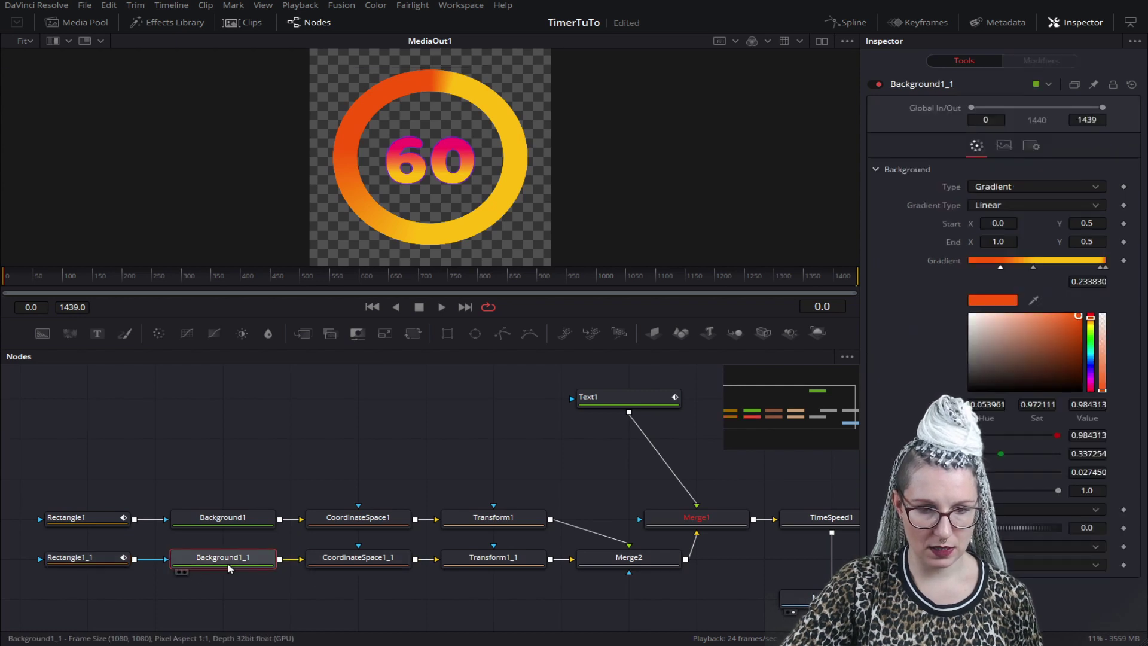
# Step: Change Background1_1 to a solid purple #8338ec fill to edge the gradient ring
pyautogui.click(1017, 190)
pyautogui.click(1014, 204)
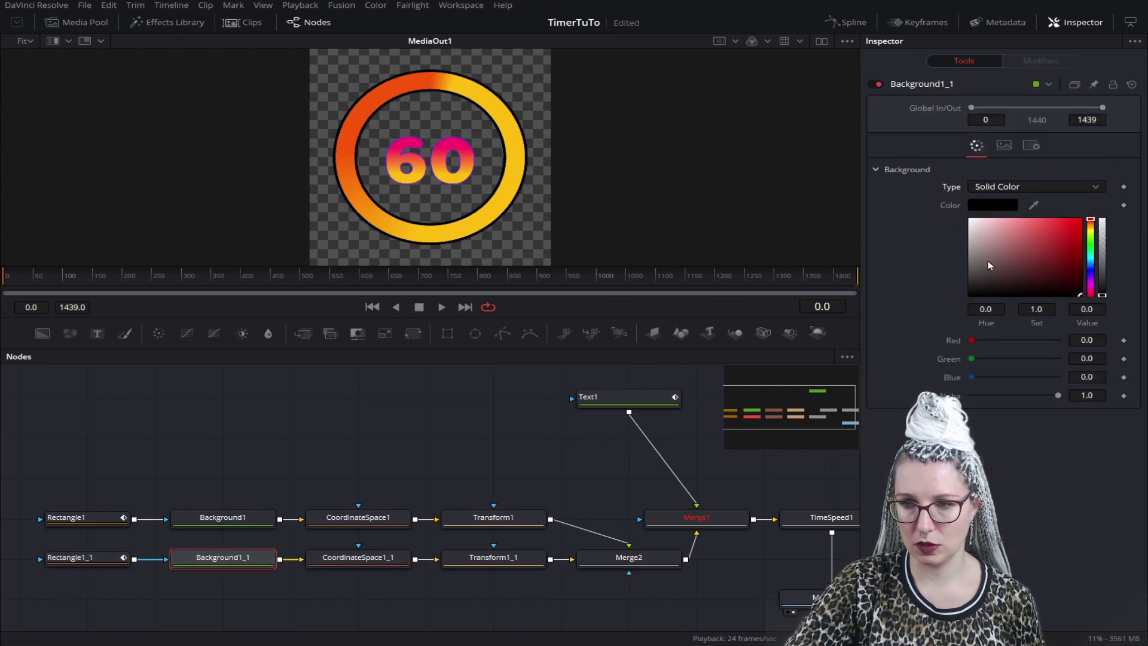
pyautogui.click(986, 206)
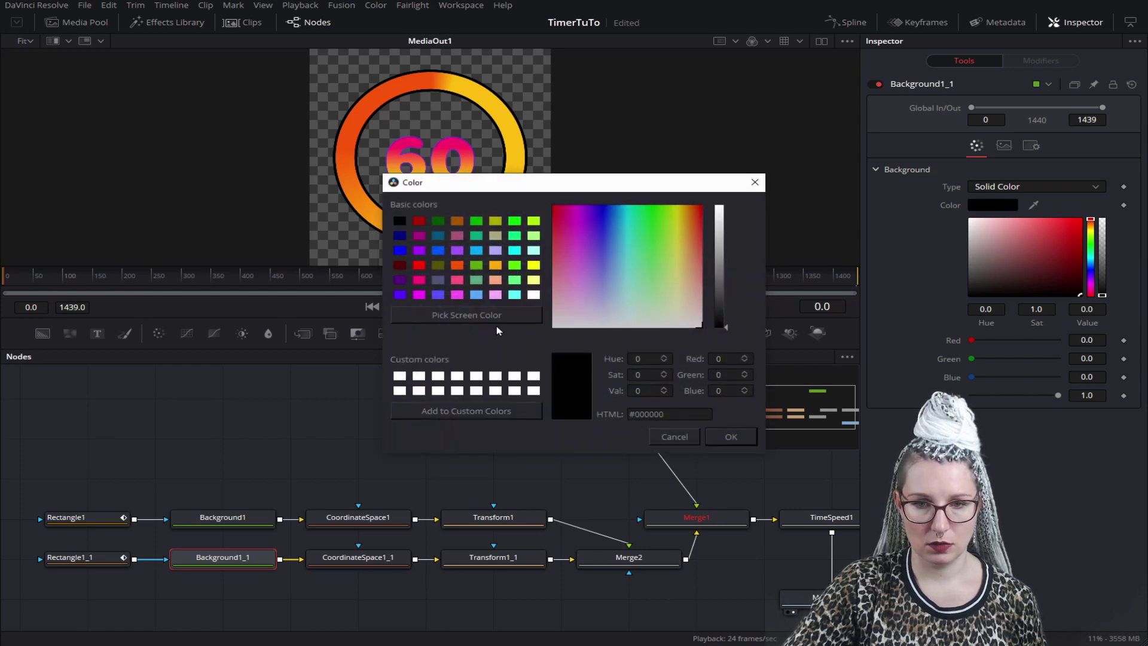
pyautogui.click(602, 311)
pyautogui.click(687, 305)
pyautogui.click(592, 233)
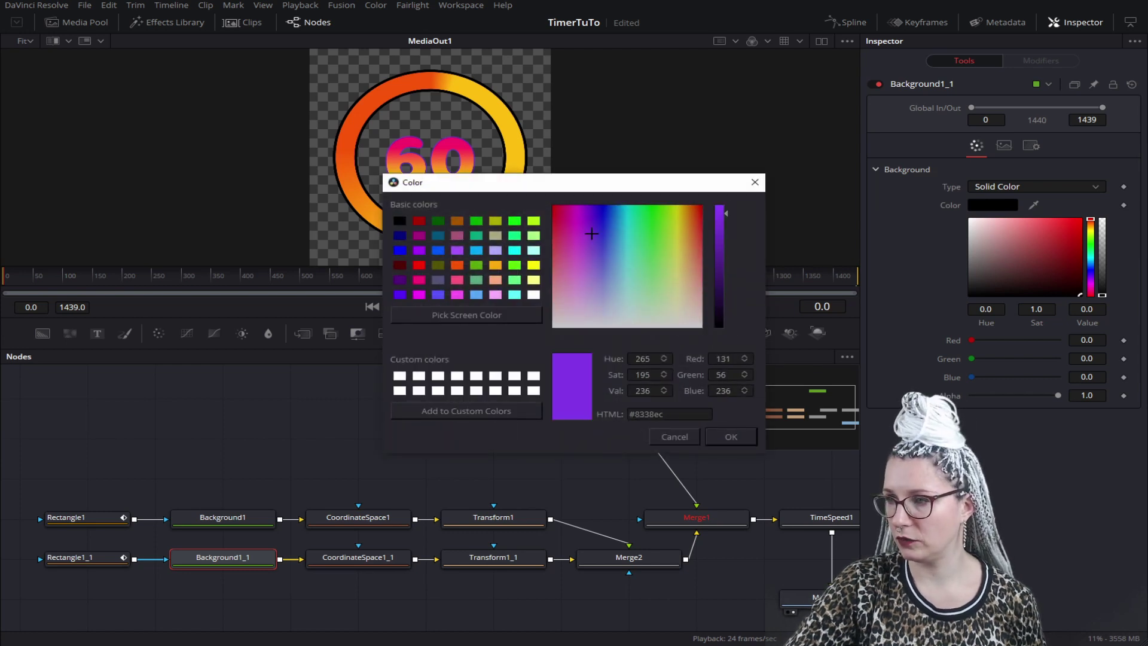
pyautogui.click(752, 437)
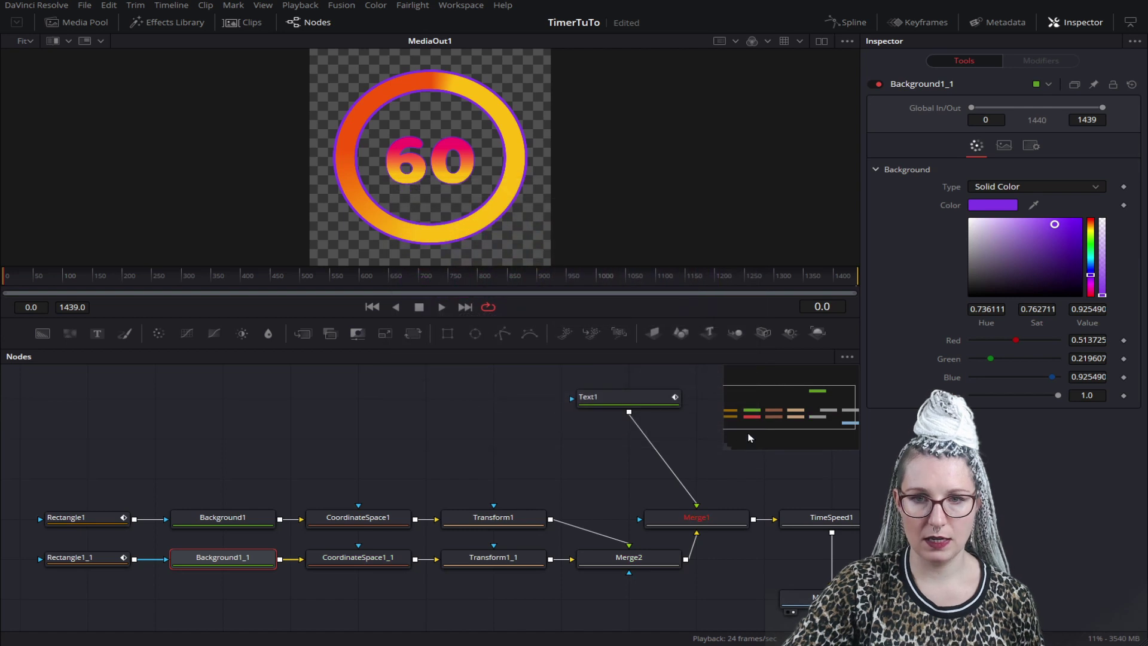
pyautogui.click(86, 558)
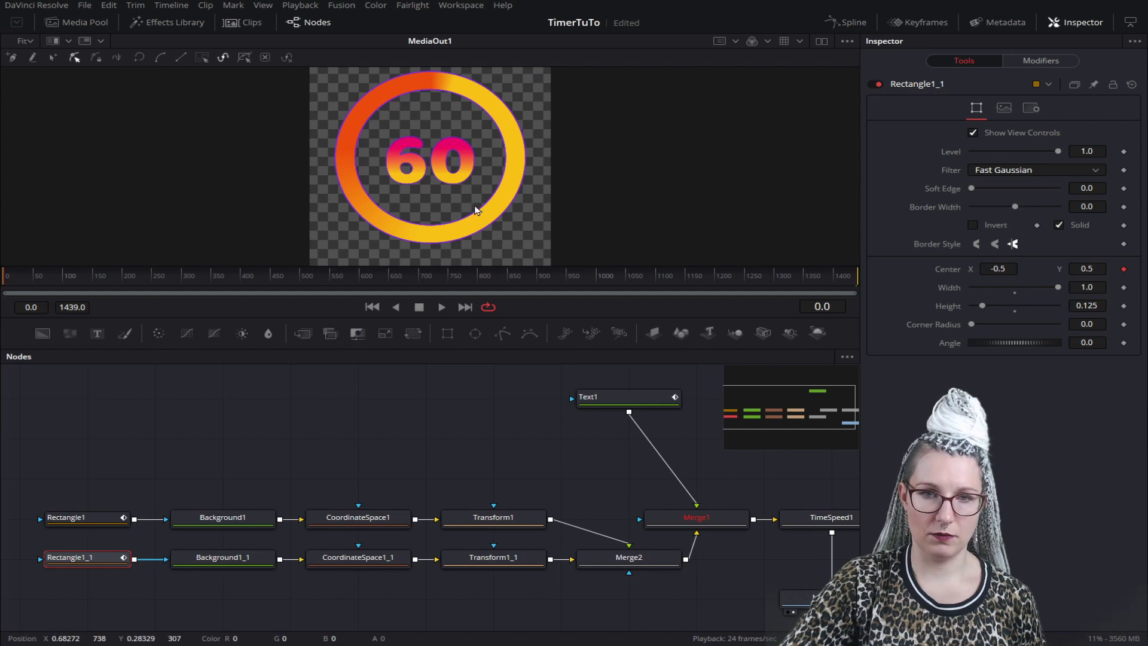
# Step: Set Background1_1's alpha to 0.898, preview the countdown, then switch to the Edit page
pyautogui.click(227, 558)
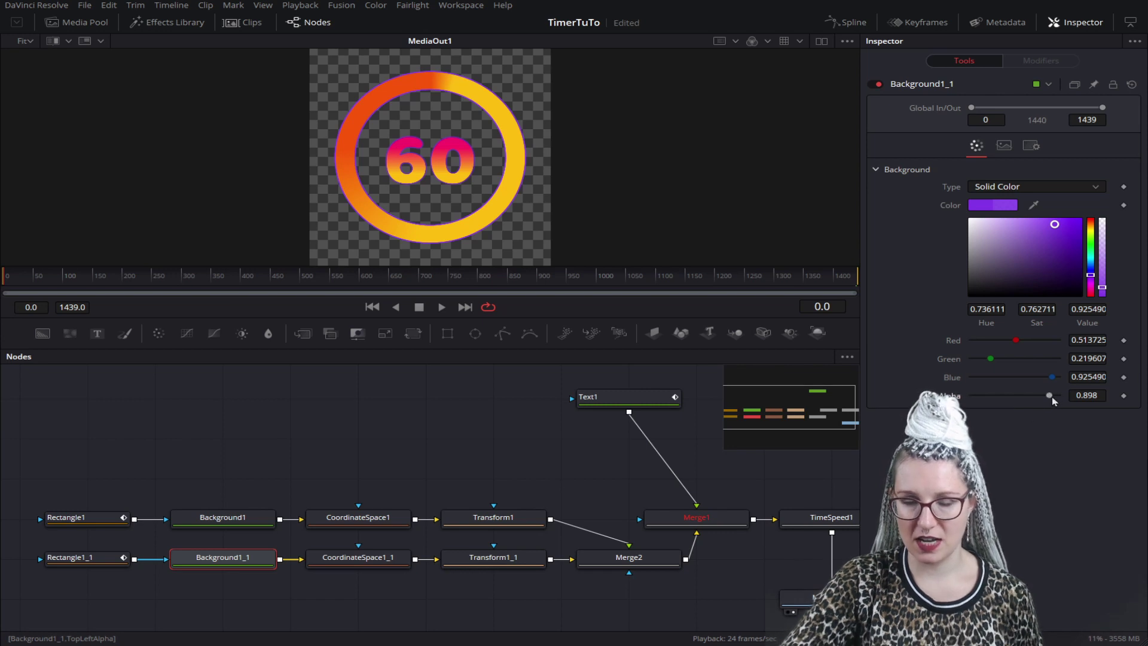
pyautogui.click(442, 307)
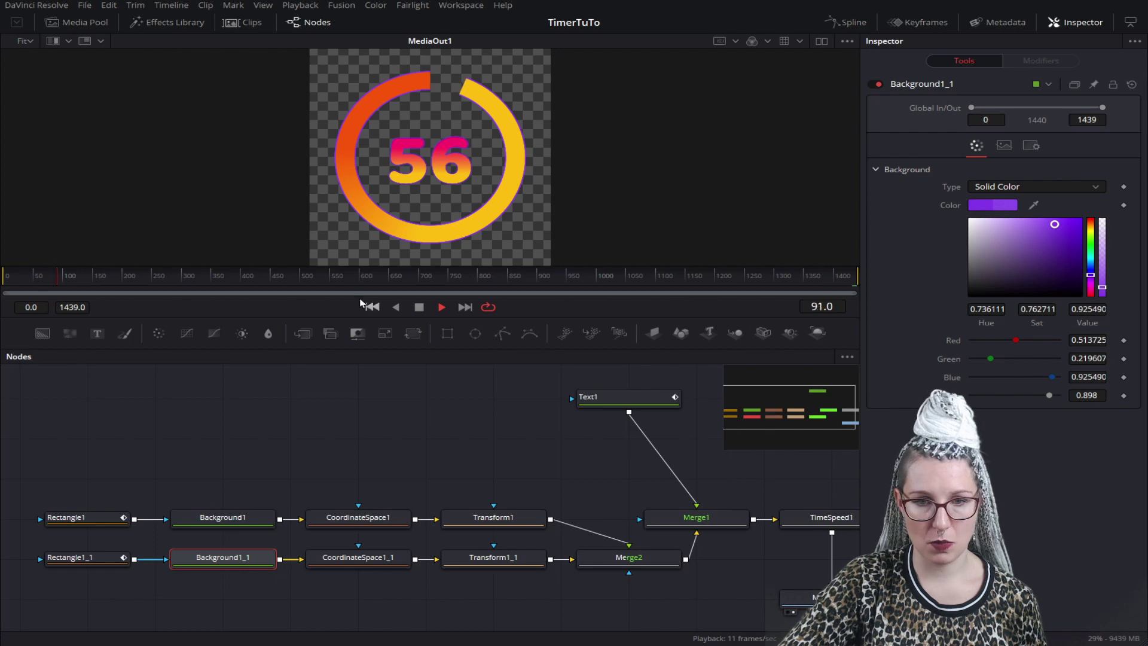
pyautogui.click(420, 307)
pyautogui.hotkey('shift', '4')
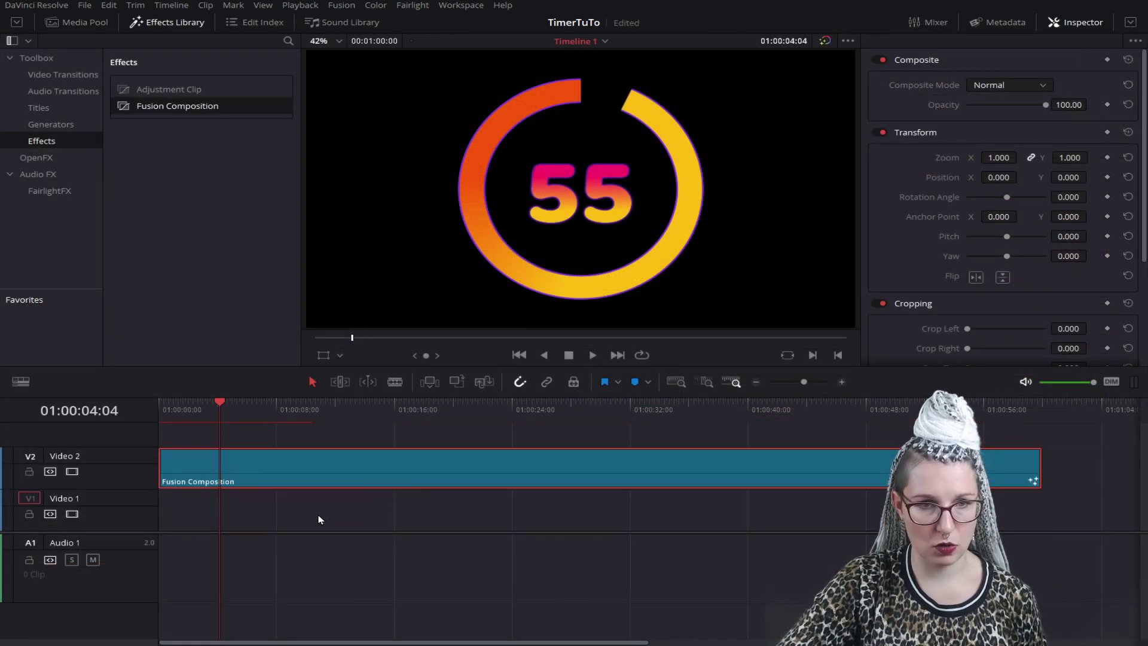
# Step: Drop Coffee - 31422.mp4 onto Video 1 beneath the Fusion Composition and play from the start
pyautogui.click(78, 23)
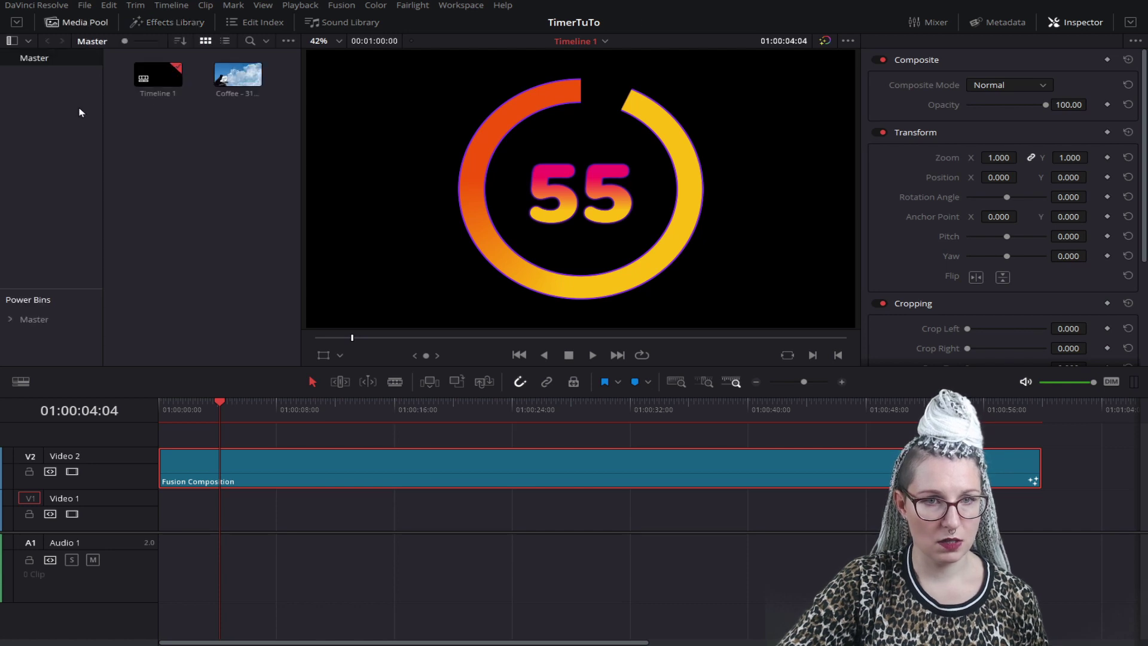
pyautogui.moveTo(239, 75); pyautogui.dragTo(154, 507)
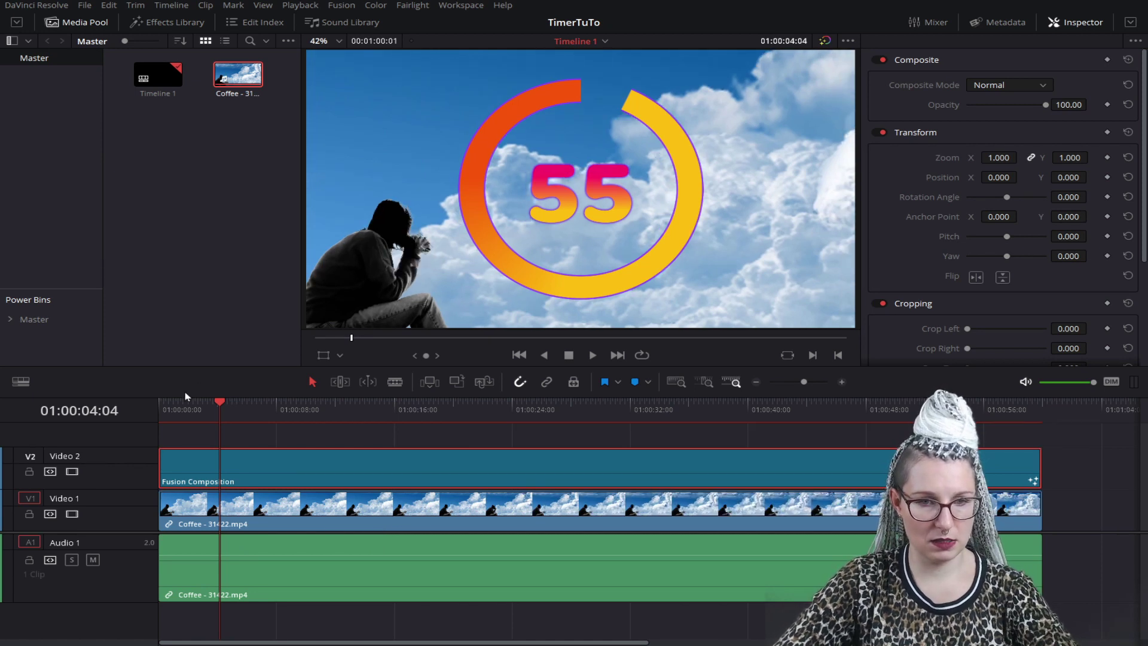
pyautogui.press('Home')
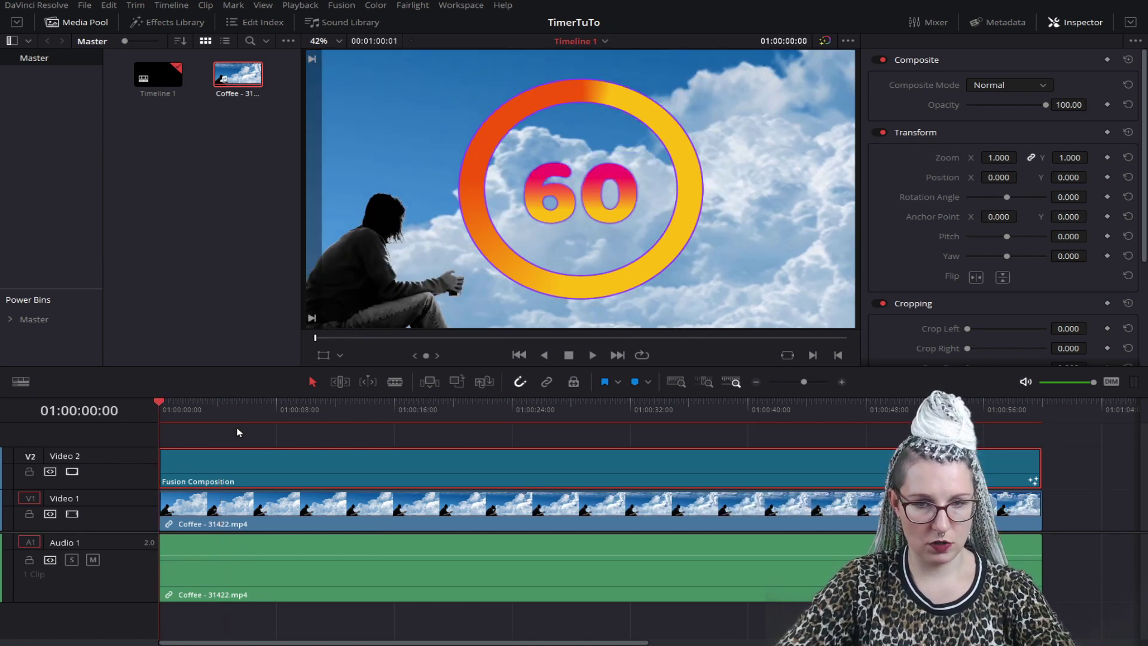
pyautogui.press('space')
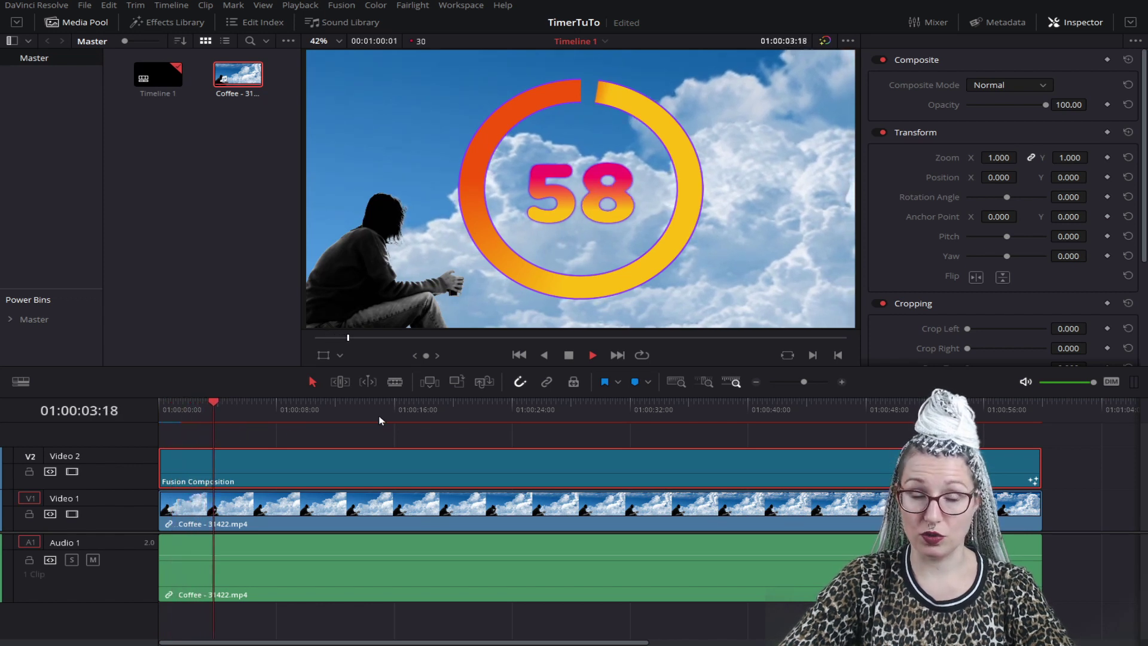
# Step: Drag the Fusion Composition clip's end on Video 2 past the cloud clip's end
pyautogui.click(502, 472)
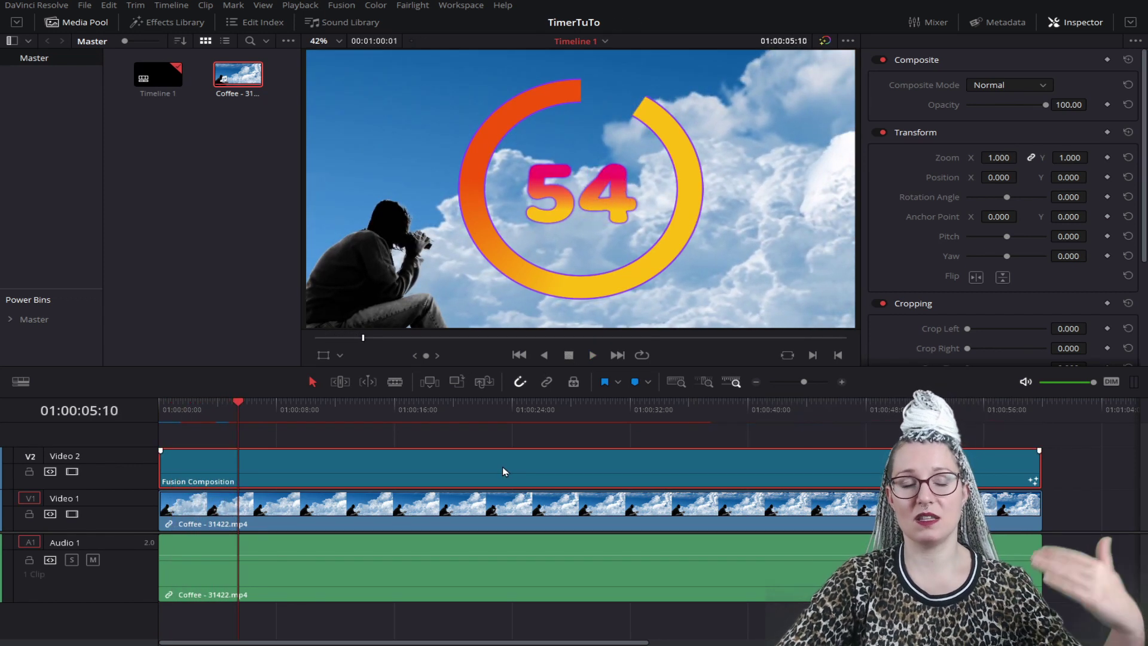
pyautogui.click(998, 525)
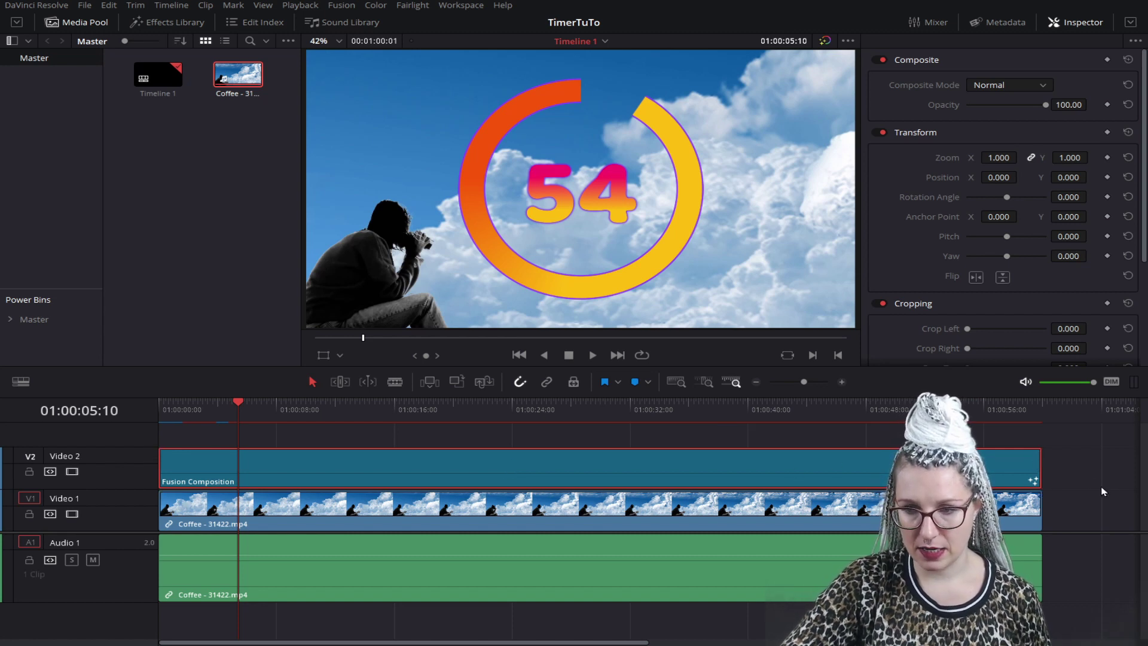
pyautogui.moveTo(1042, 460); pyautogui.dragTo(1057, 516)
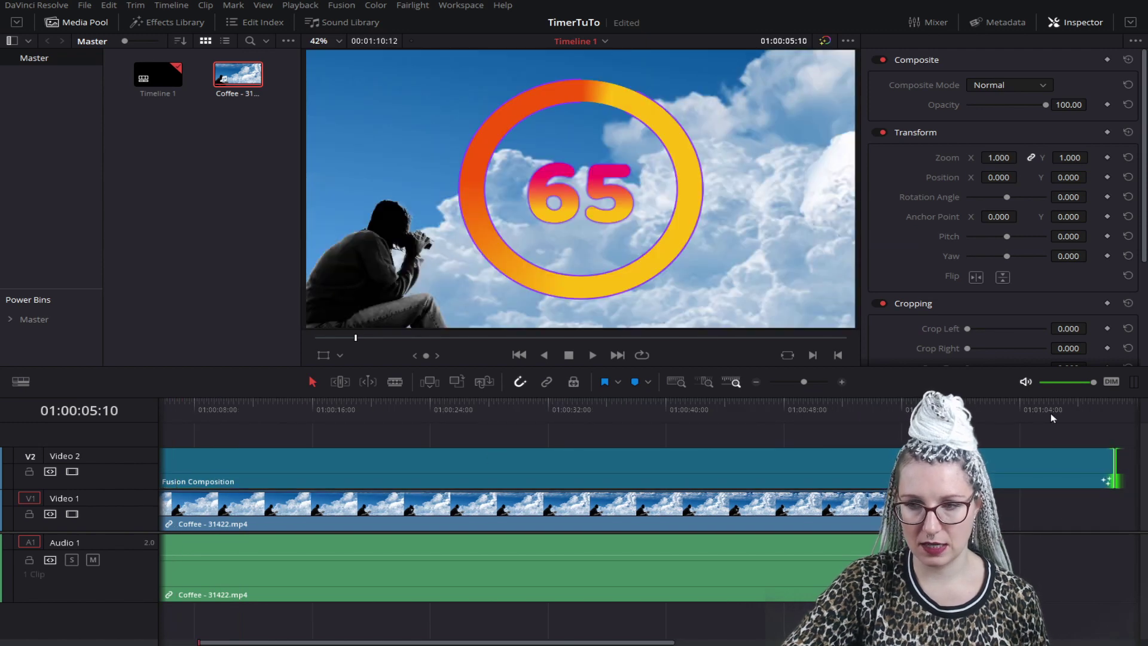
# Step: Play the lengthened countdown from the timeline start, then stop playback
pyautogui.moveTo(202, 413); pyautogui.dragTo(160, 410)
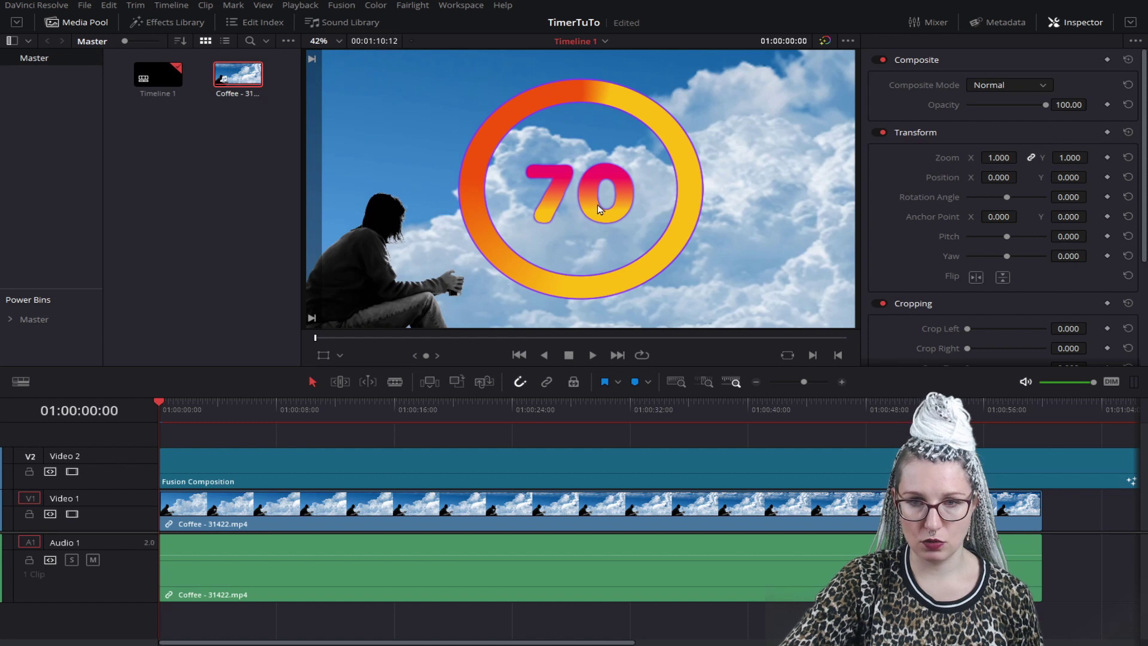
pyautogui.press('space')
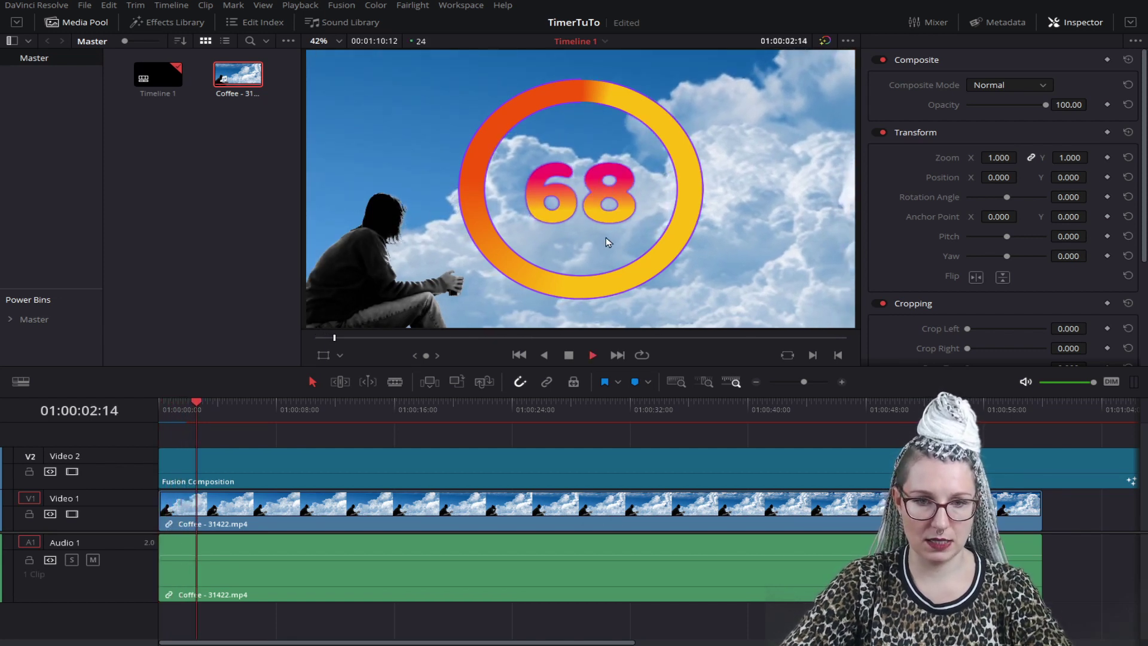
pyautogui.click(591, 355)
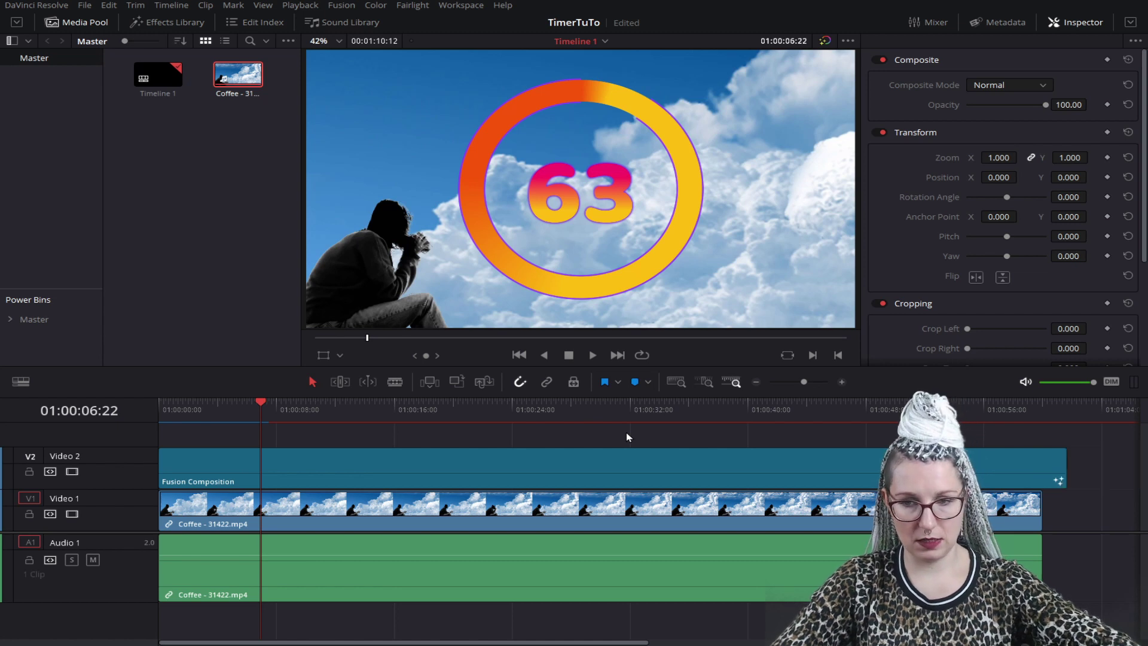
# Step: Slide the Fusion Composition clip on Video 2 and bring its start back to zero
pyautogui.click(355, 471)
pyautogui.moveTo(355, 471); pyautogui.dragTo(428, 484)
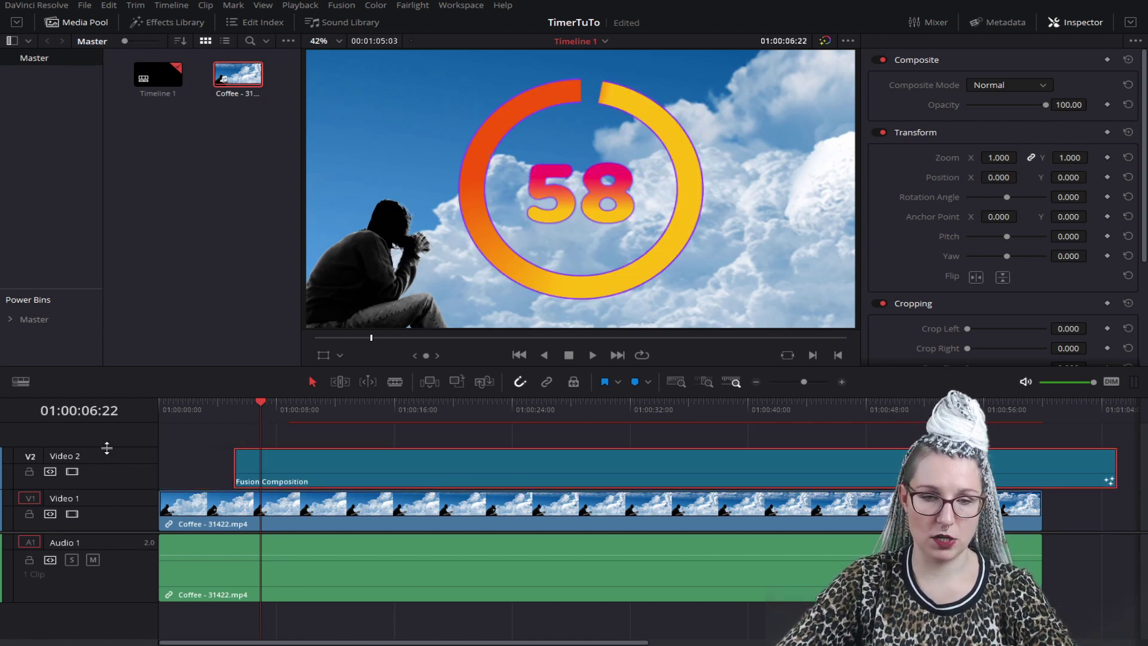
pyautogui.moveTo(233, 464); pyautogui.dragTo(155, 481)
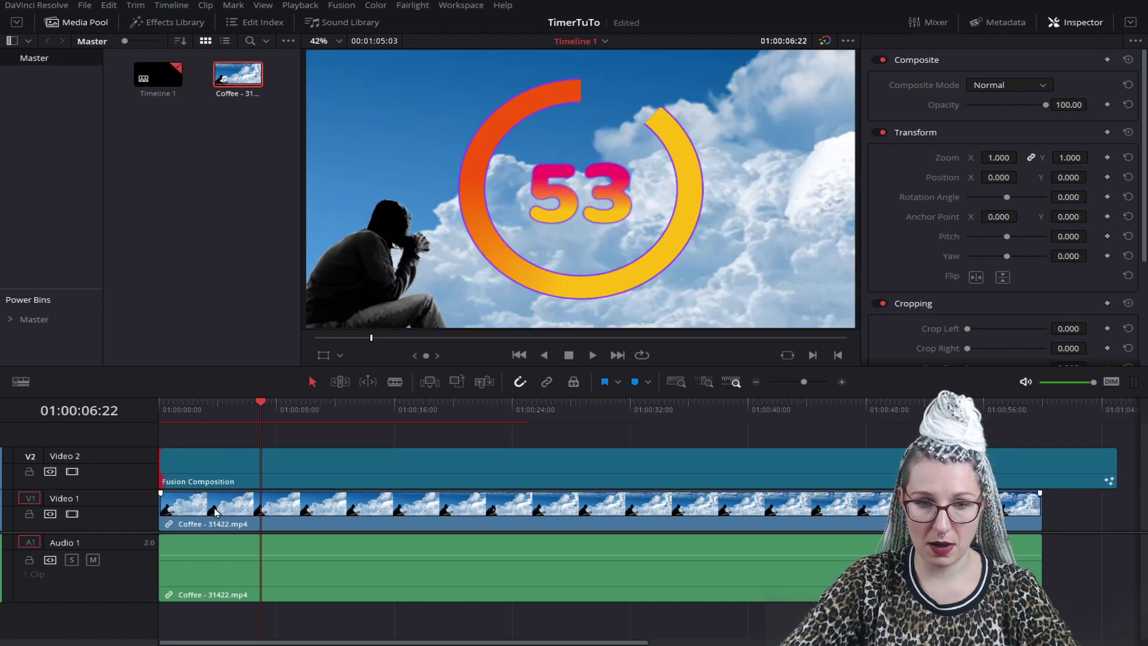
# Step: Check the countdown's final seconds and realign the clip with the cloud clip at the start
pyautogui.moveTo(261, 401); pyautogui.dragTo(1092, 439)
pyautogui.click(863, 456)
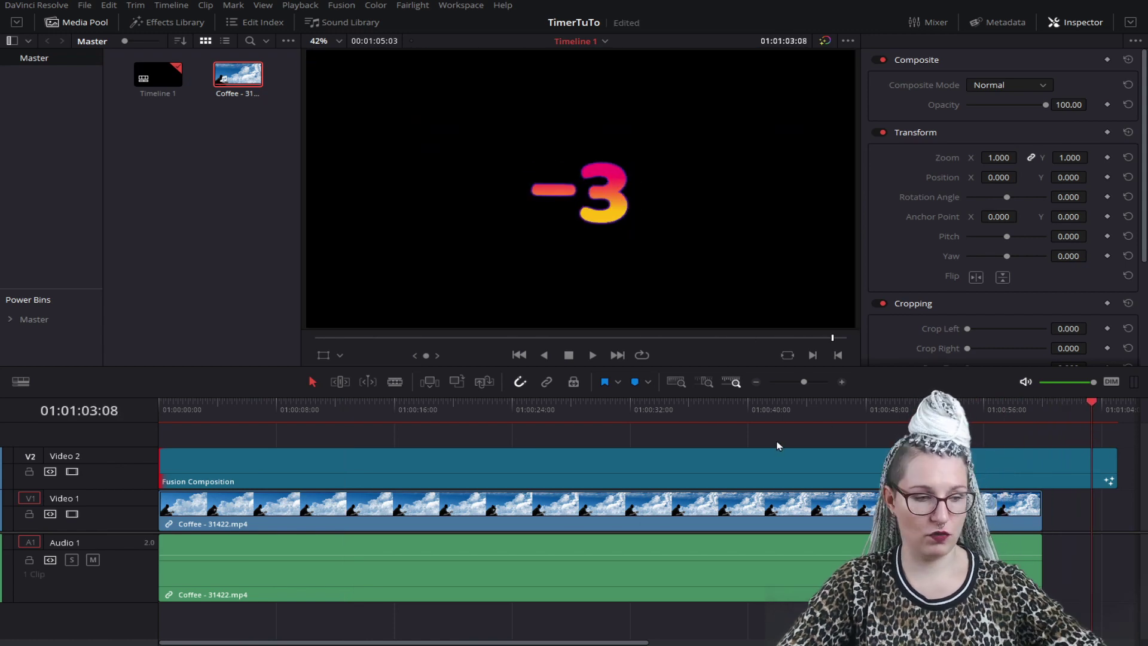
pyautogui.hotkey('ctrl', 'z')
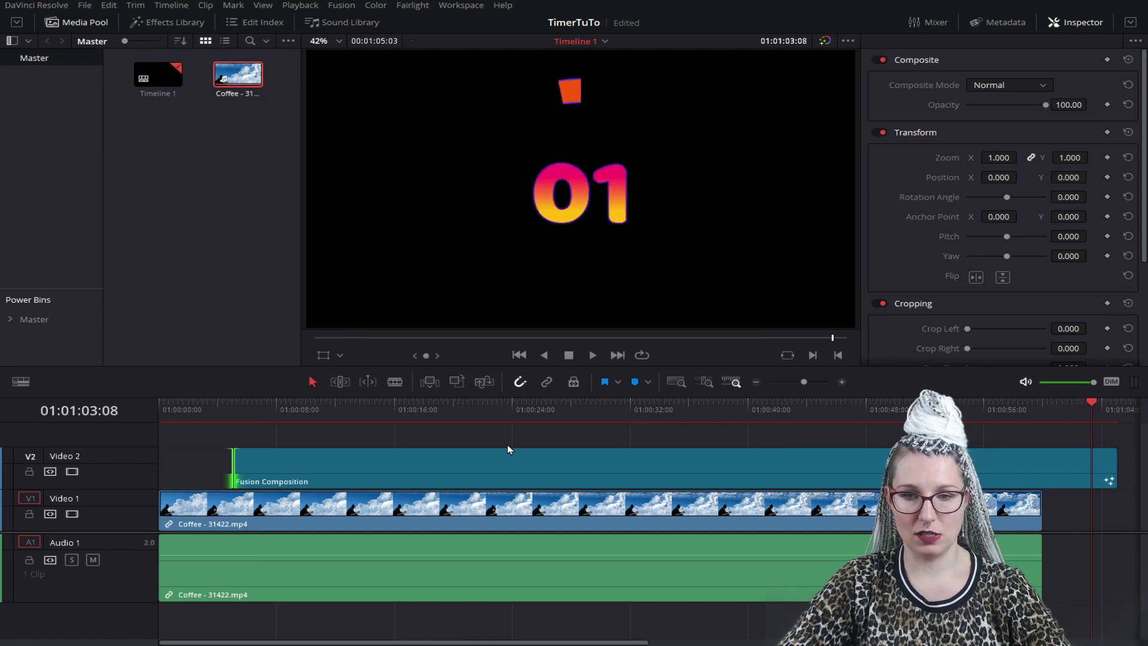
pyautogui.moveTo(486, 470); pyautogui.dragTo(387, 477)
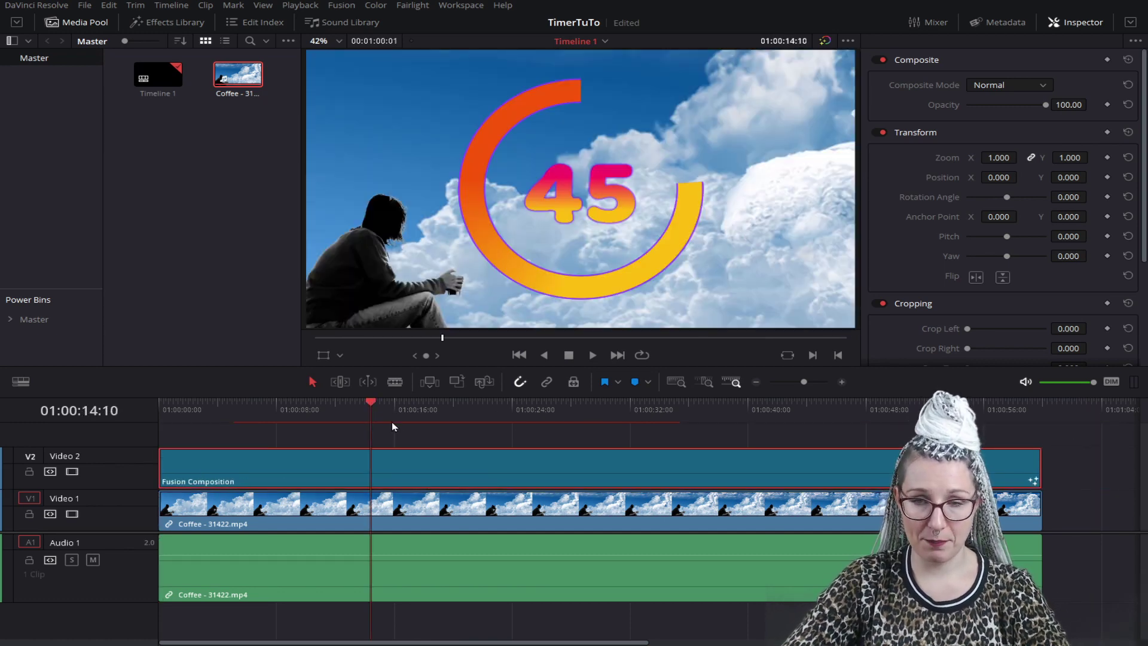